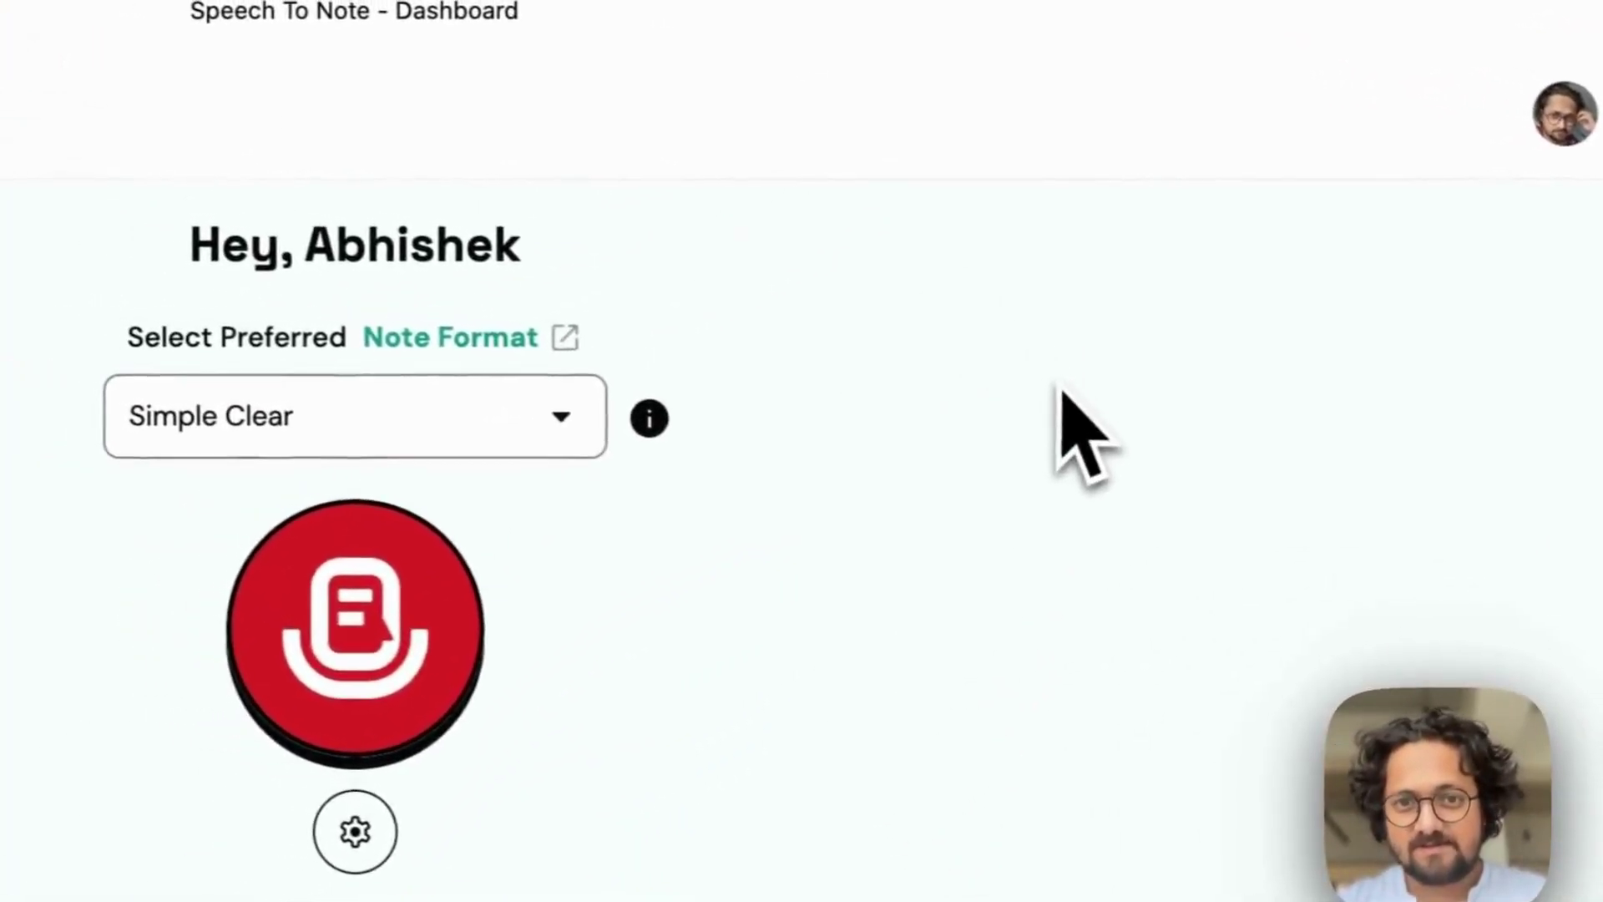
Step: Browse the note format list and keep Simple Clear as the format
left_click(489, 407)
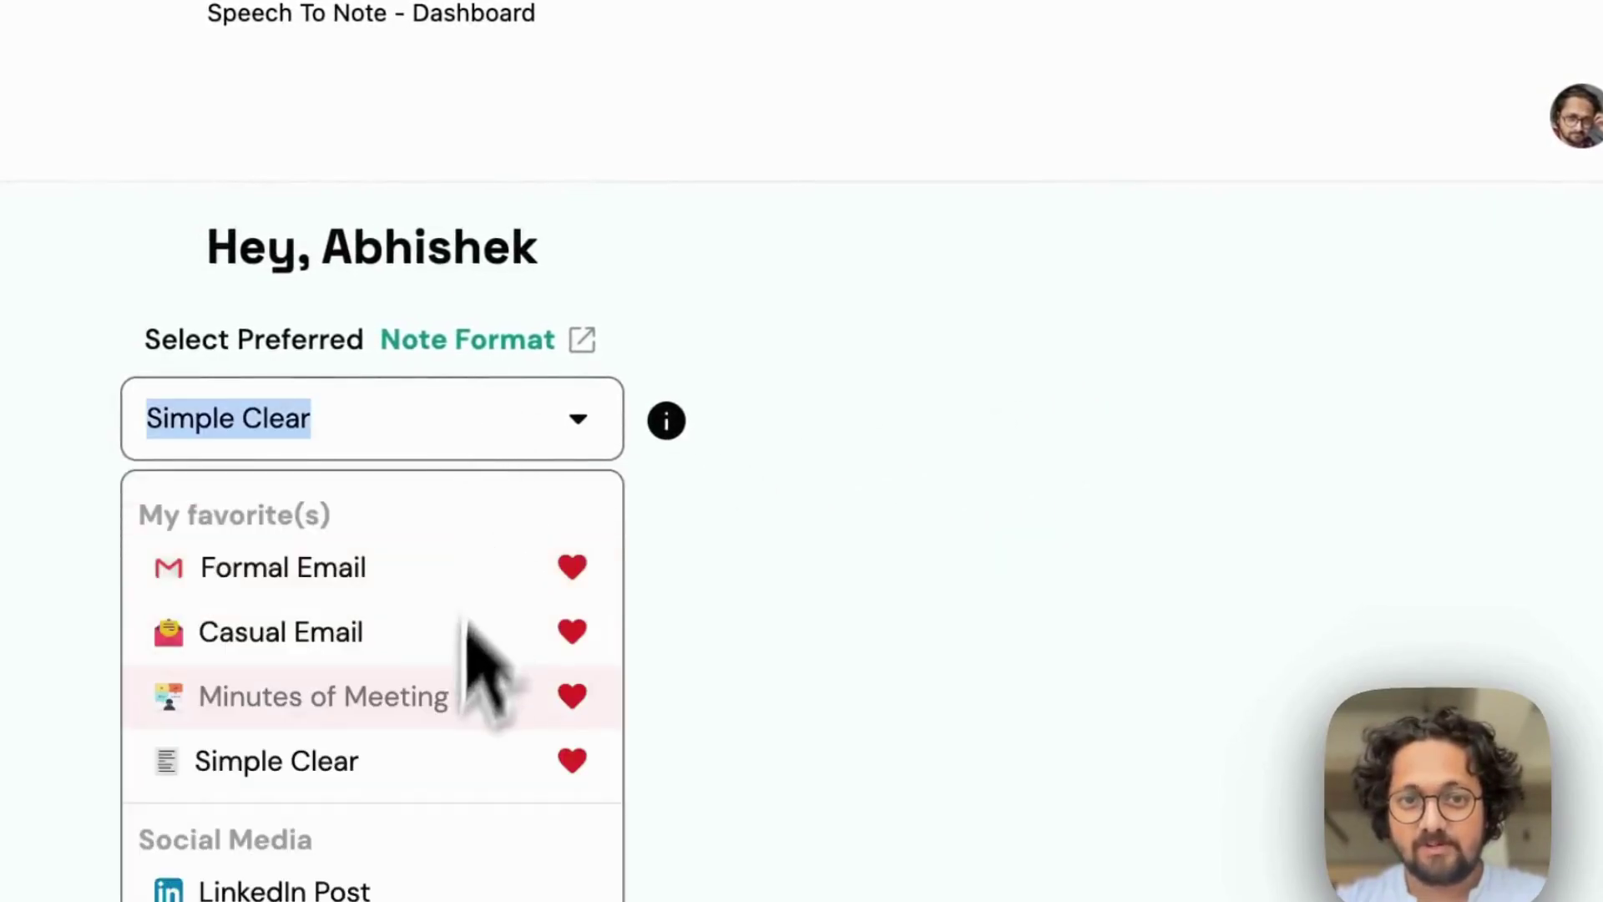
scroll(447, 739, "down", 15)
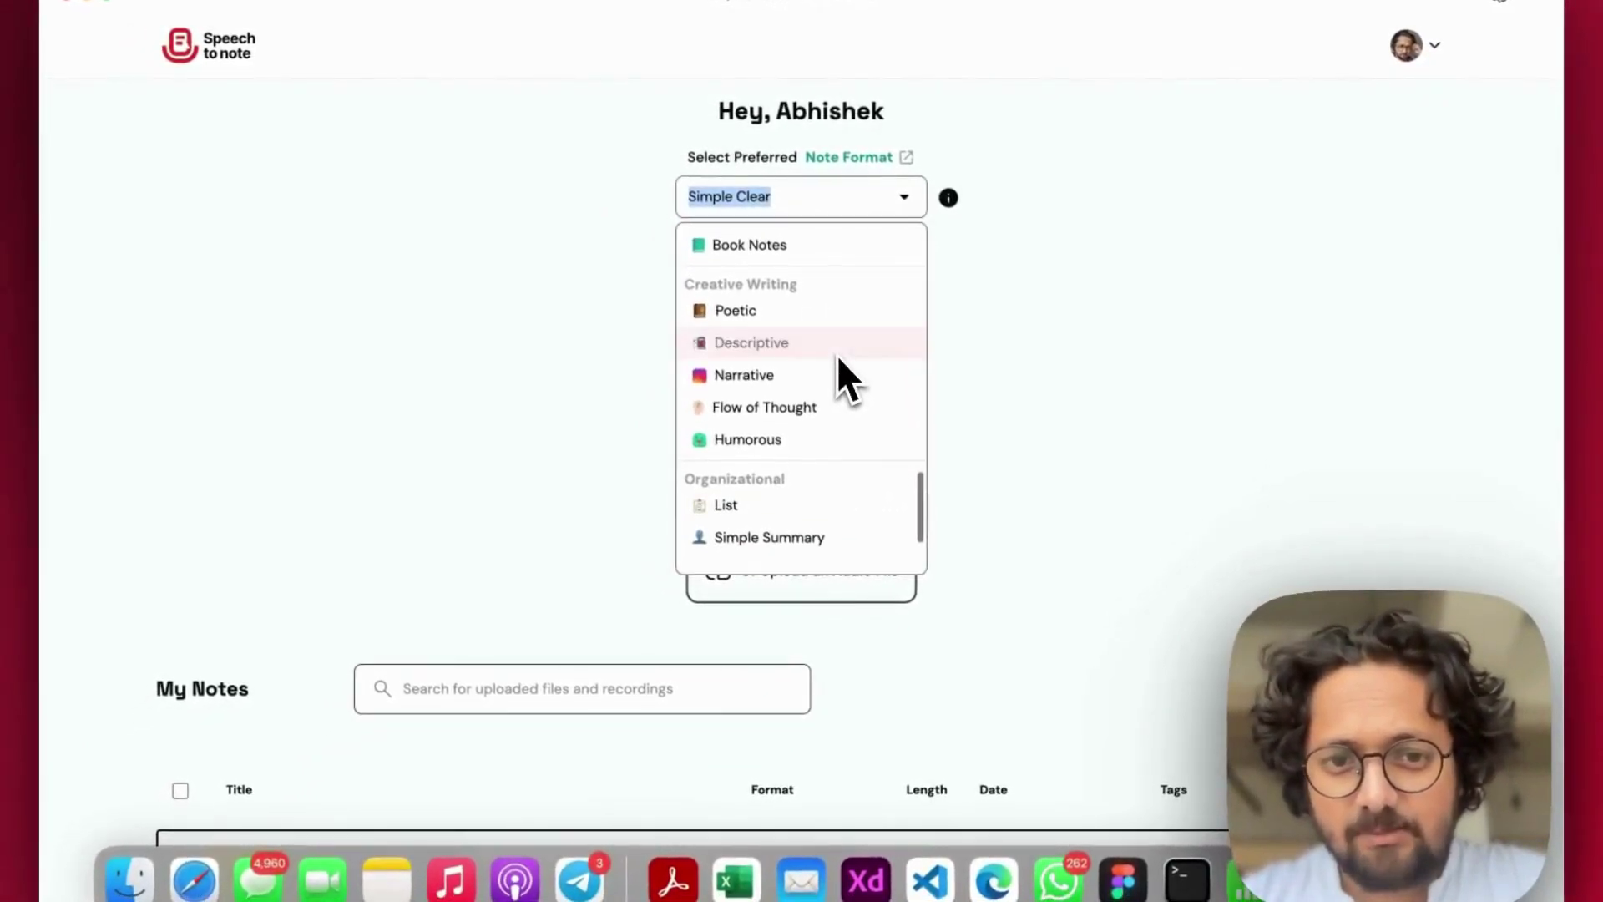
scroll(839, 359, "down", 2)
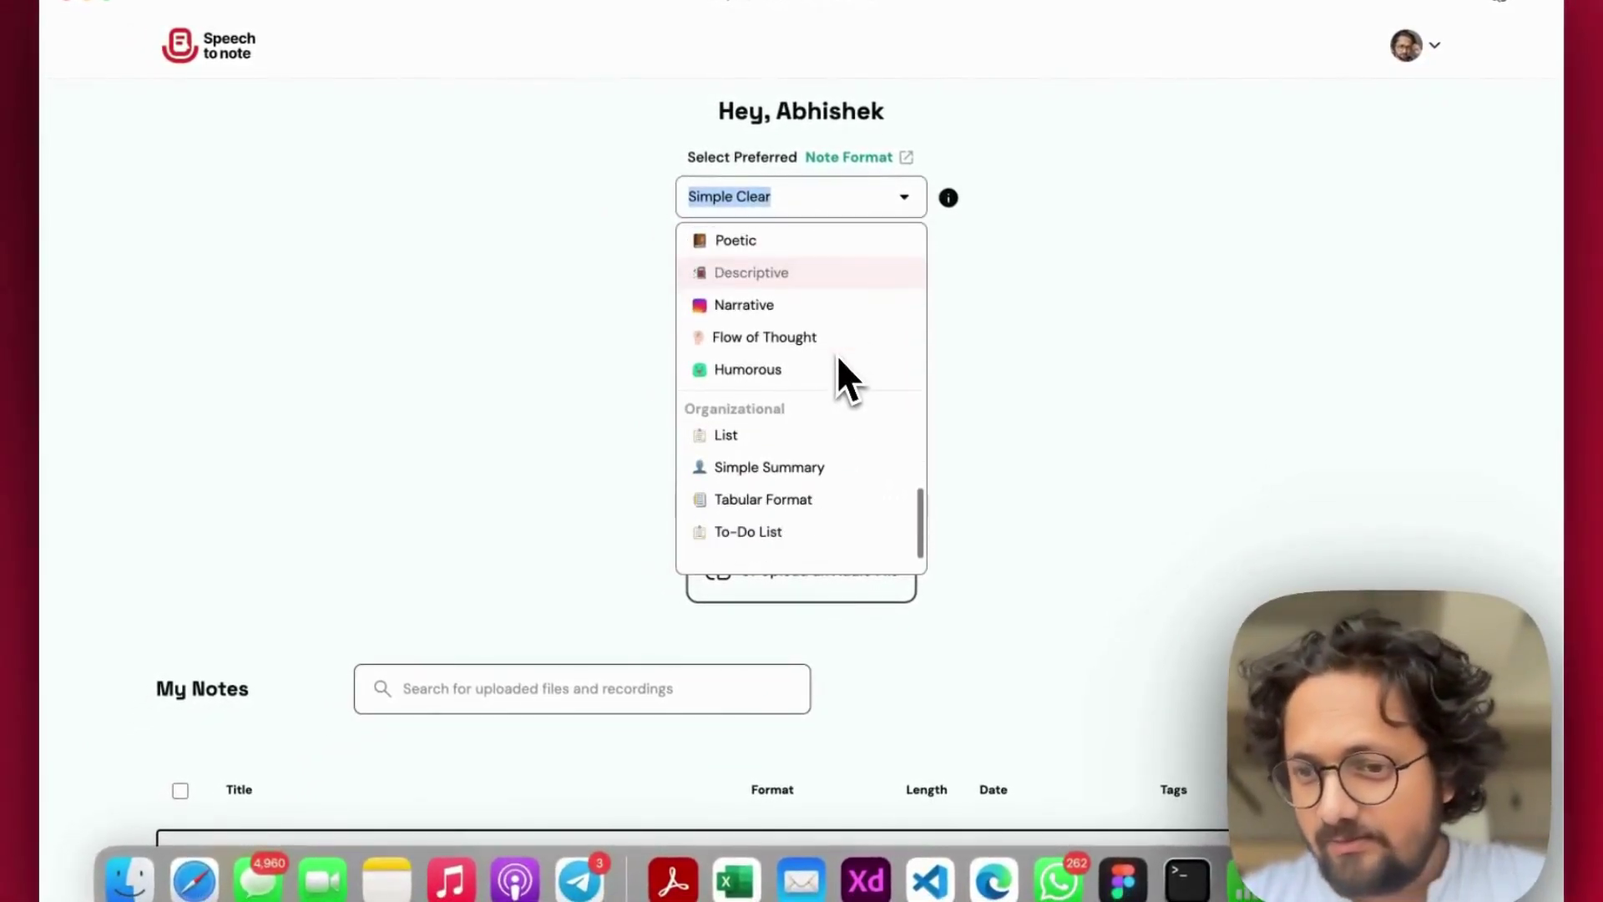
scroll(839, 359, "up", 8)
scroll(839, 359, "up", 8)
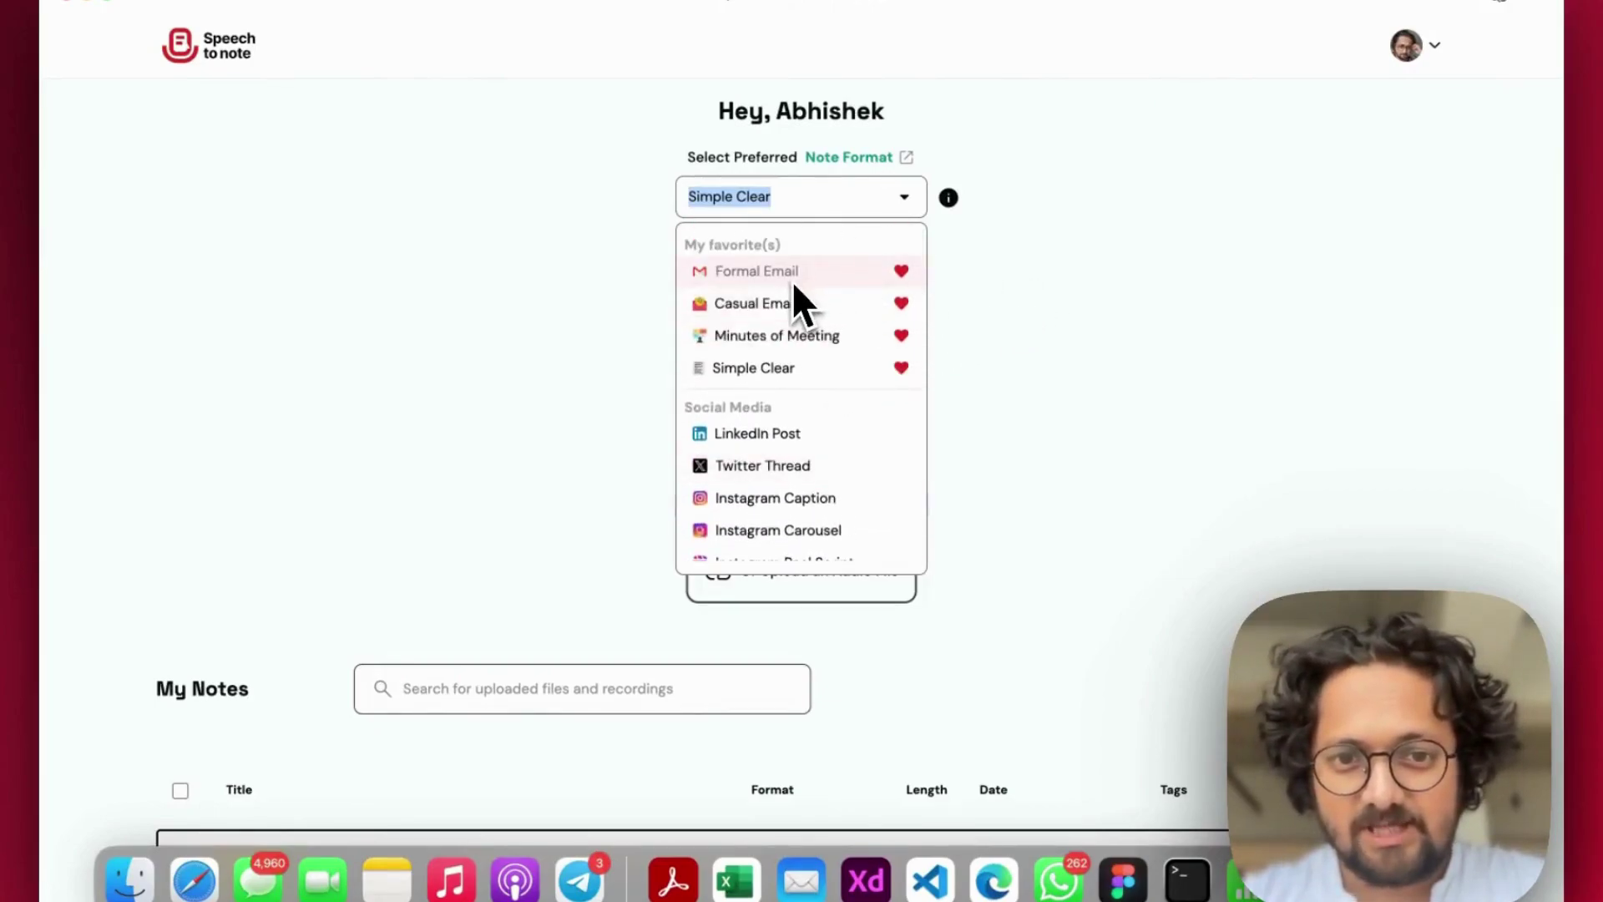
scroll(809, 430, "down", 3)
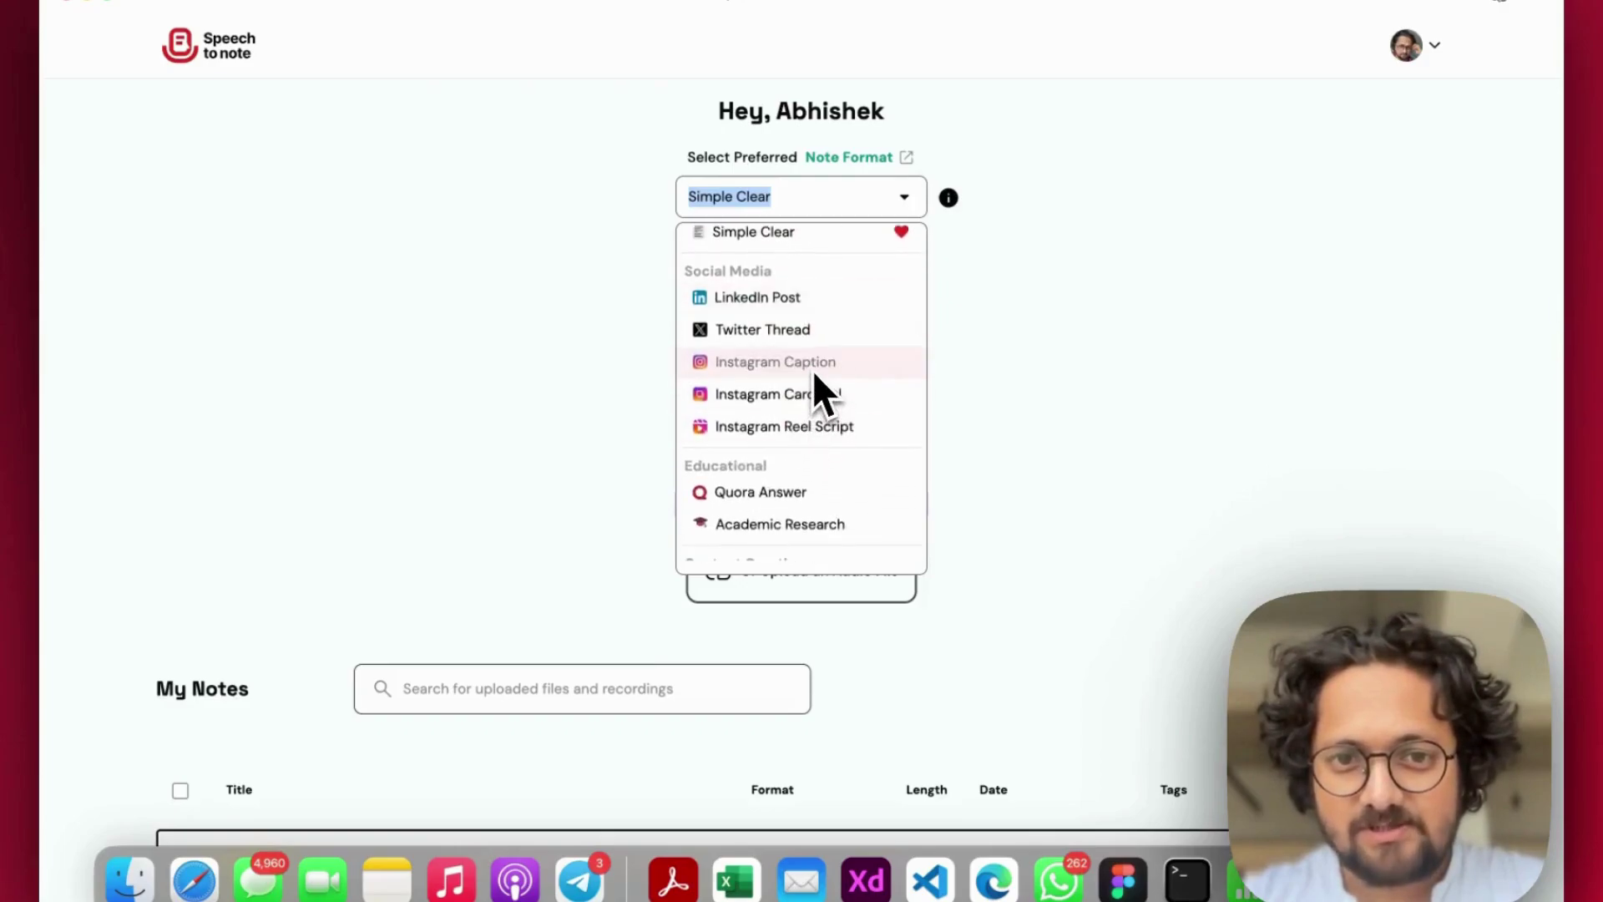
scroll(799, 329, "down", 10)
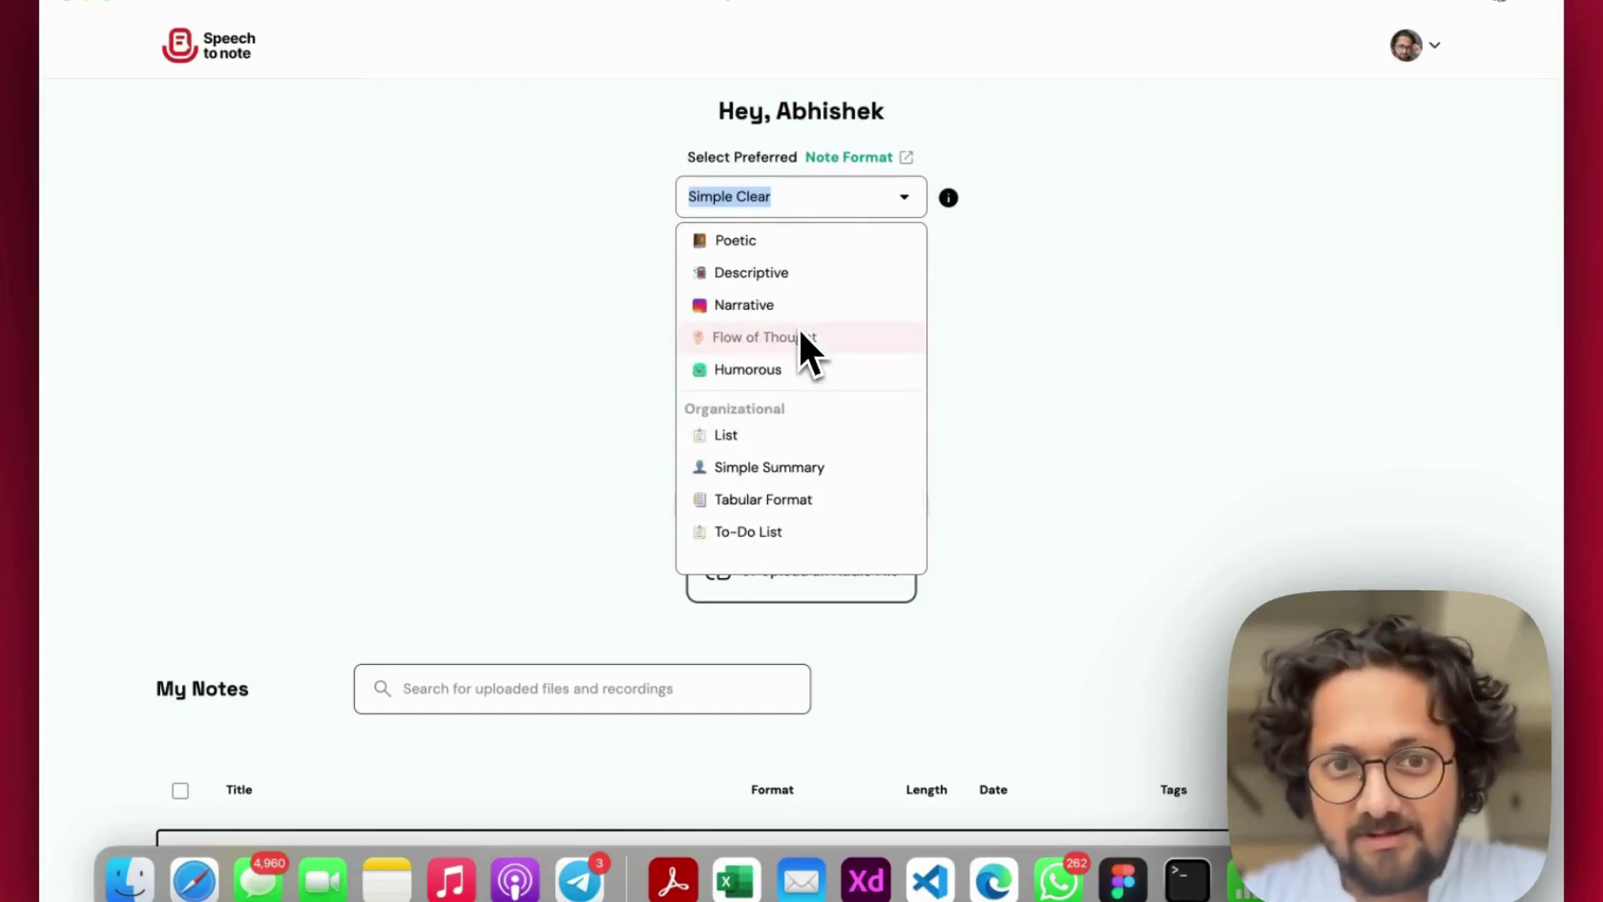
scroll(799, 328, "up", 5)
scroll(799, 328, "down", 5)
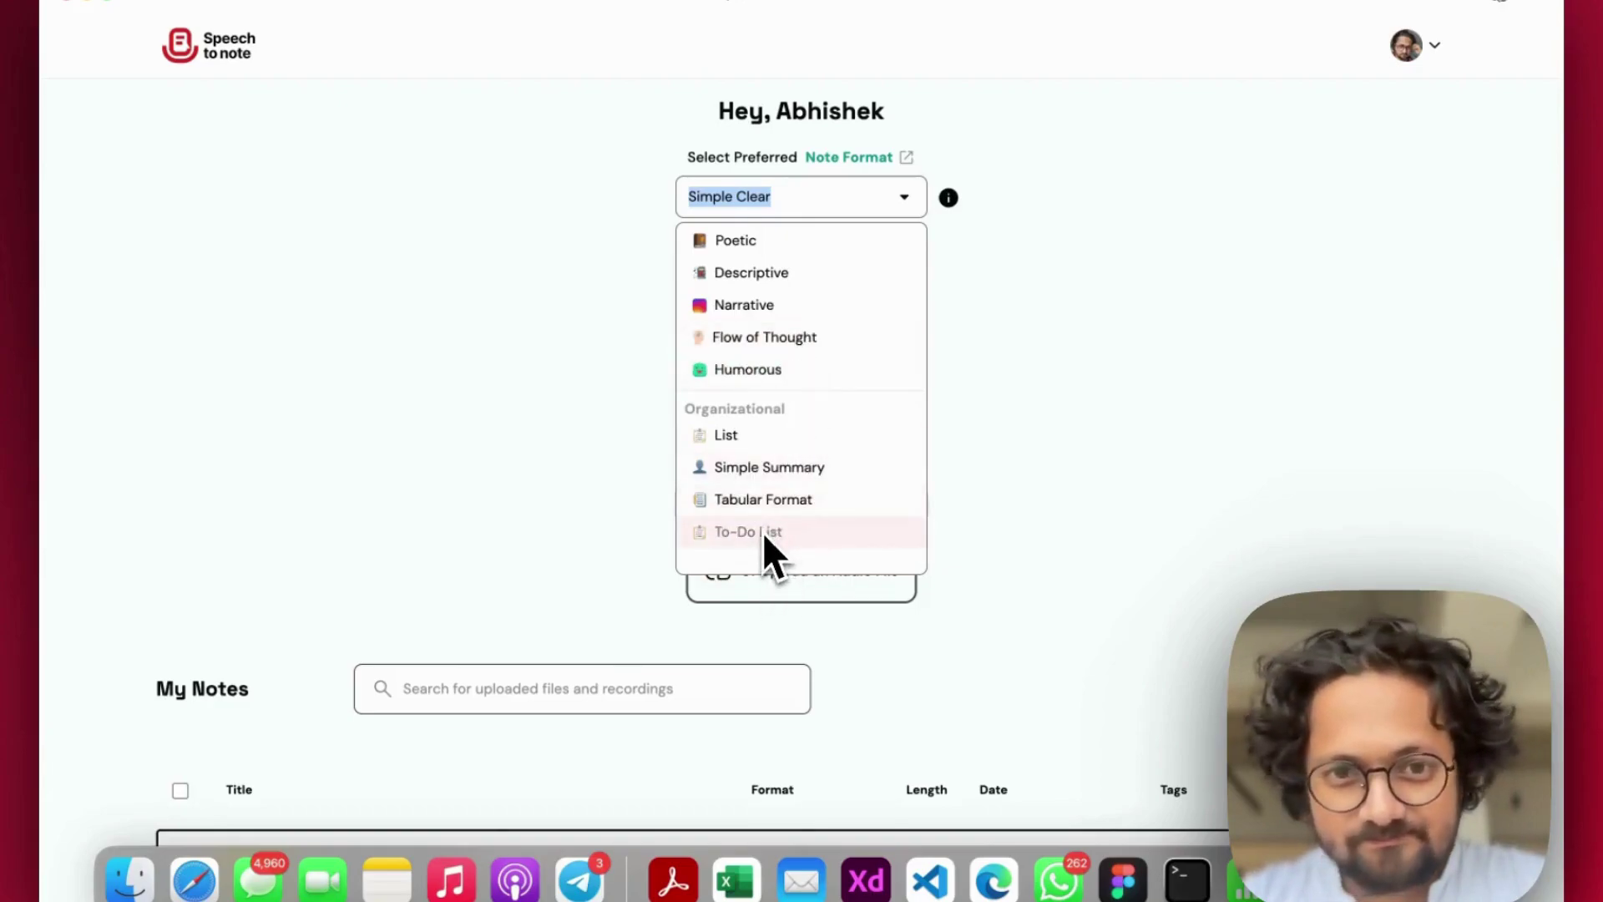
scroll(768, 526, "up", 15)
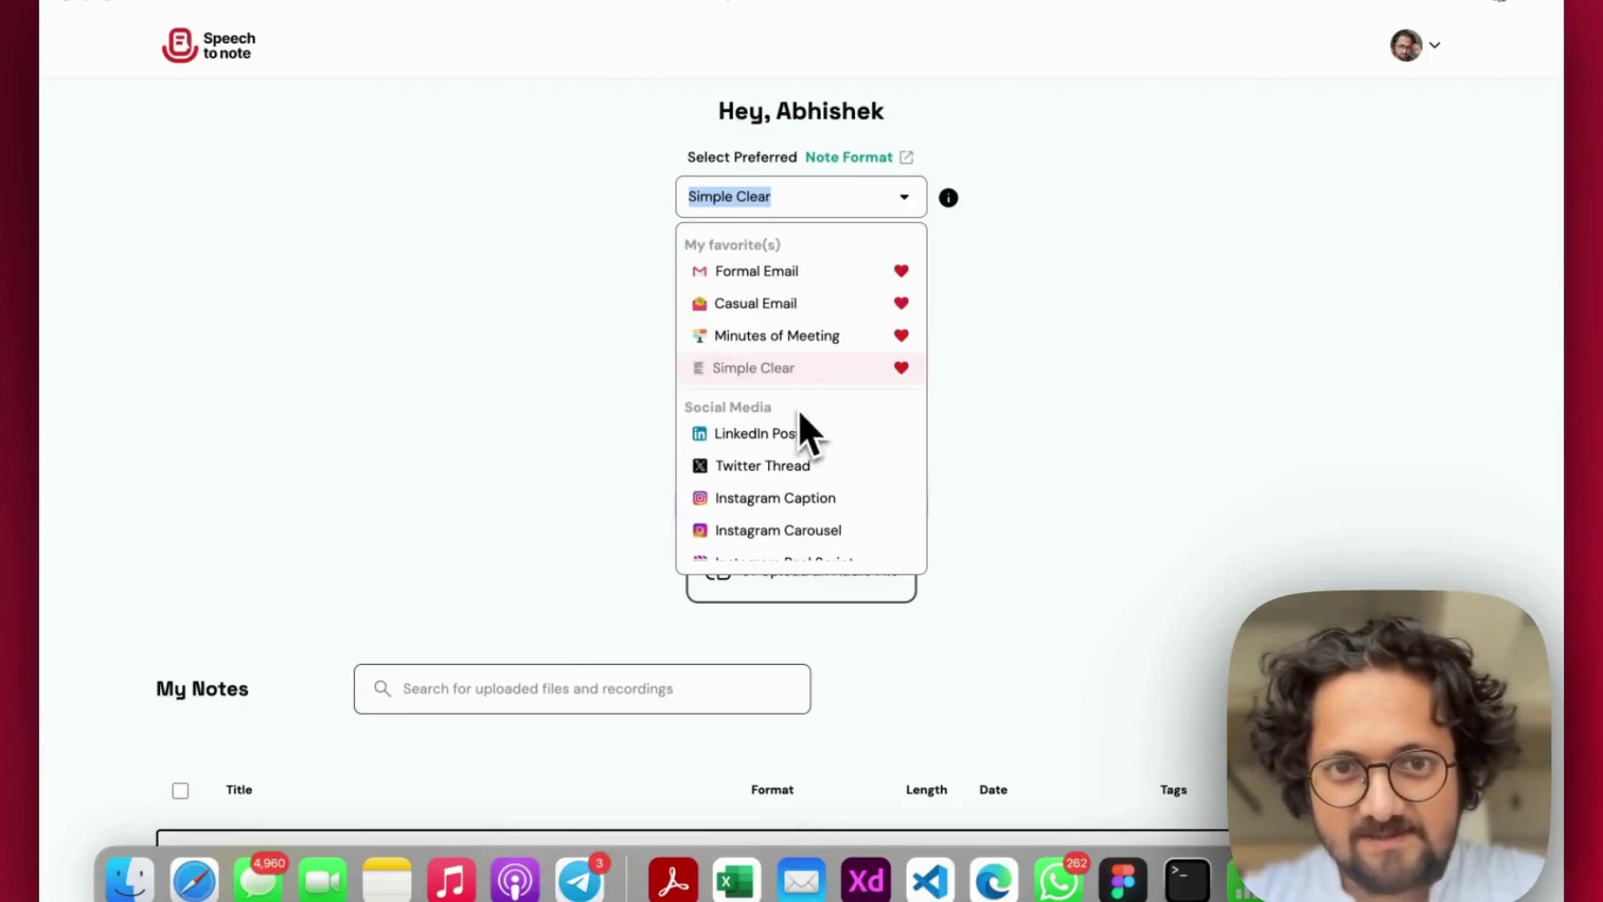
left_click(1119, 312)
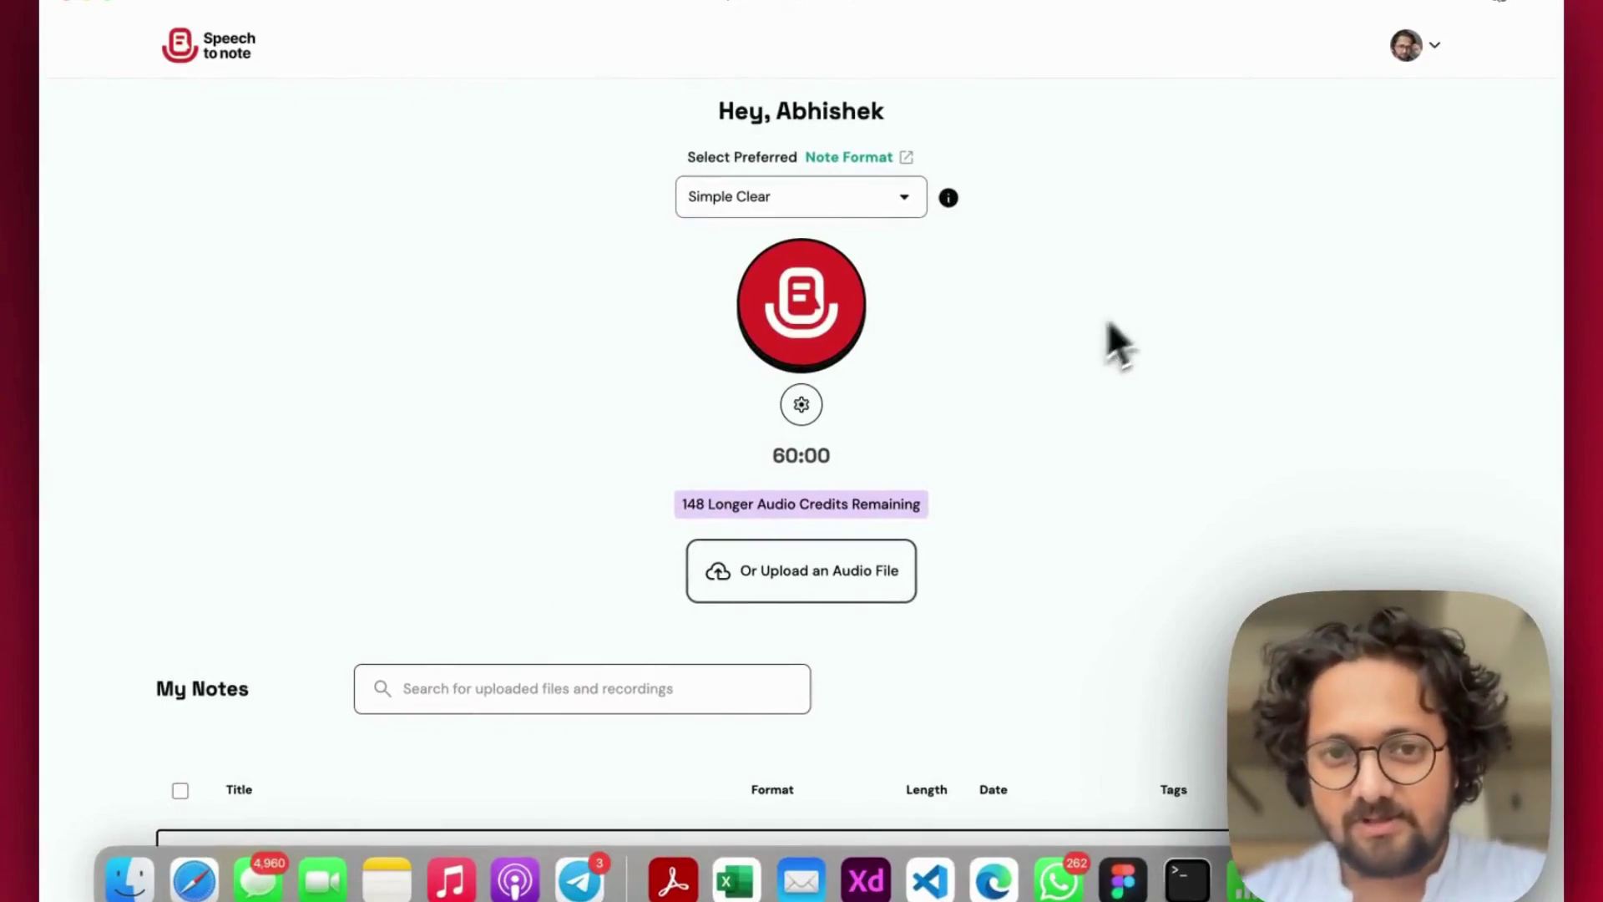
Step: Review the recorder's language settings, keeping English as the transcript language
left_click(801, 404)
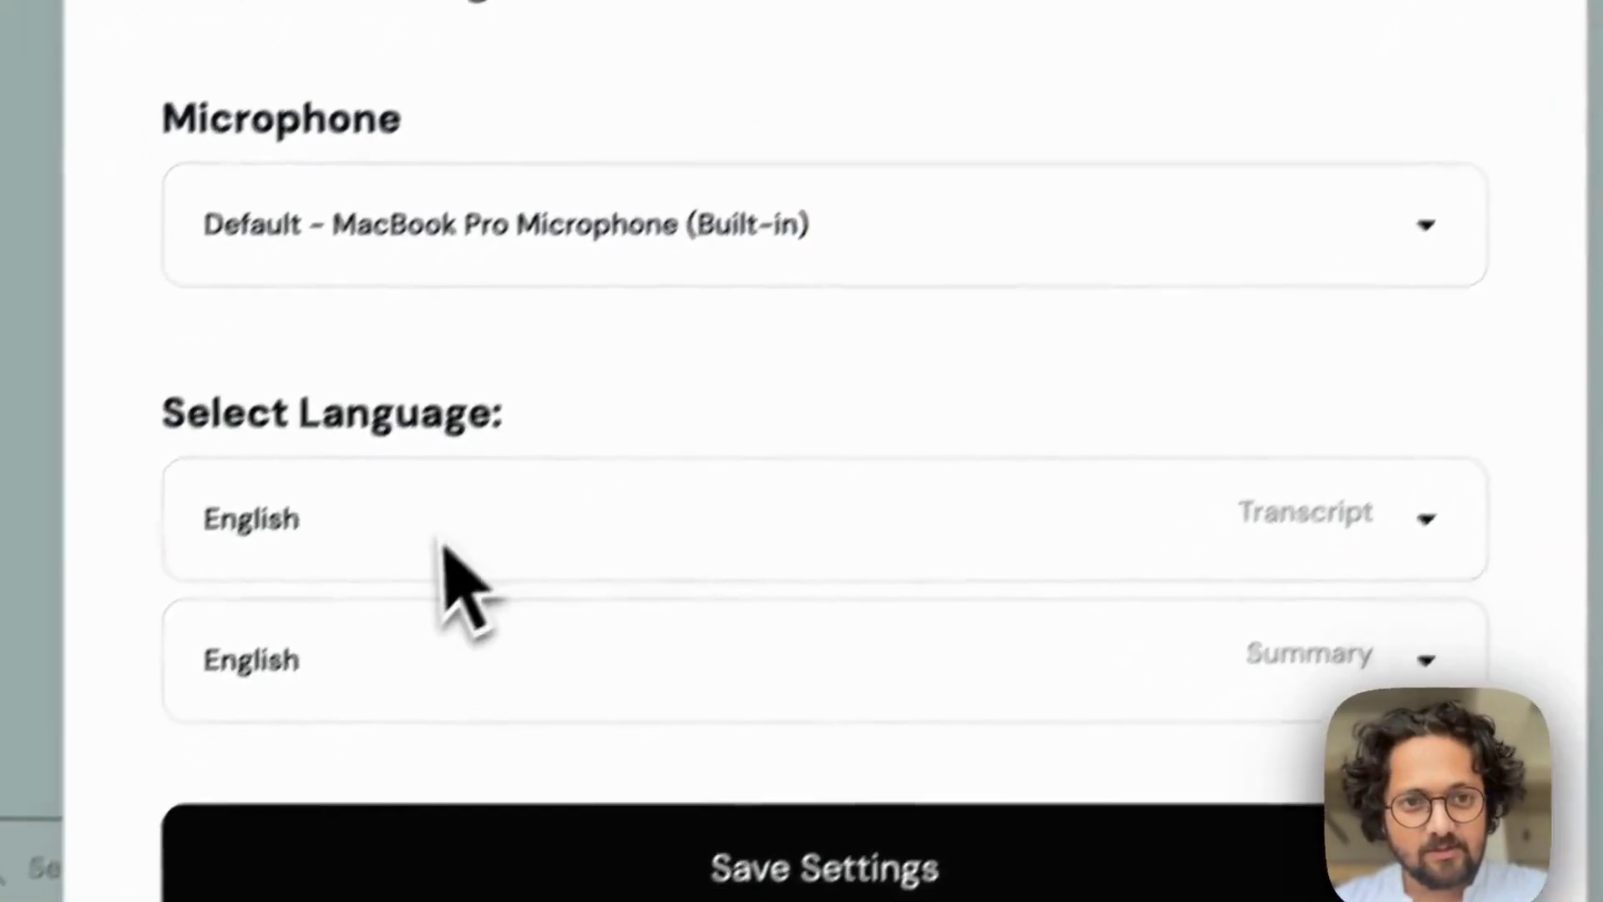
left_click(311, 592)
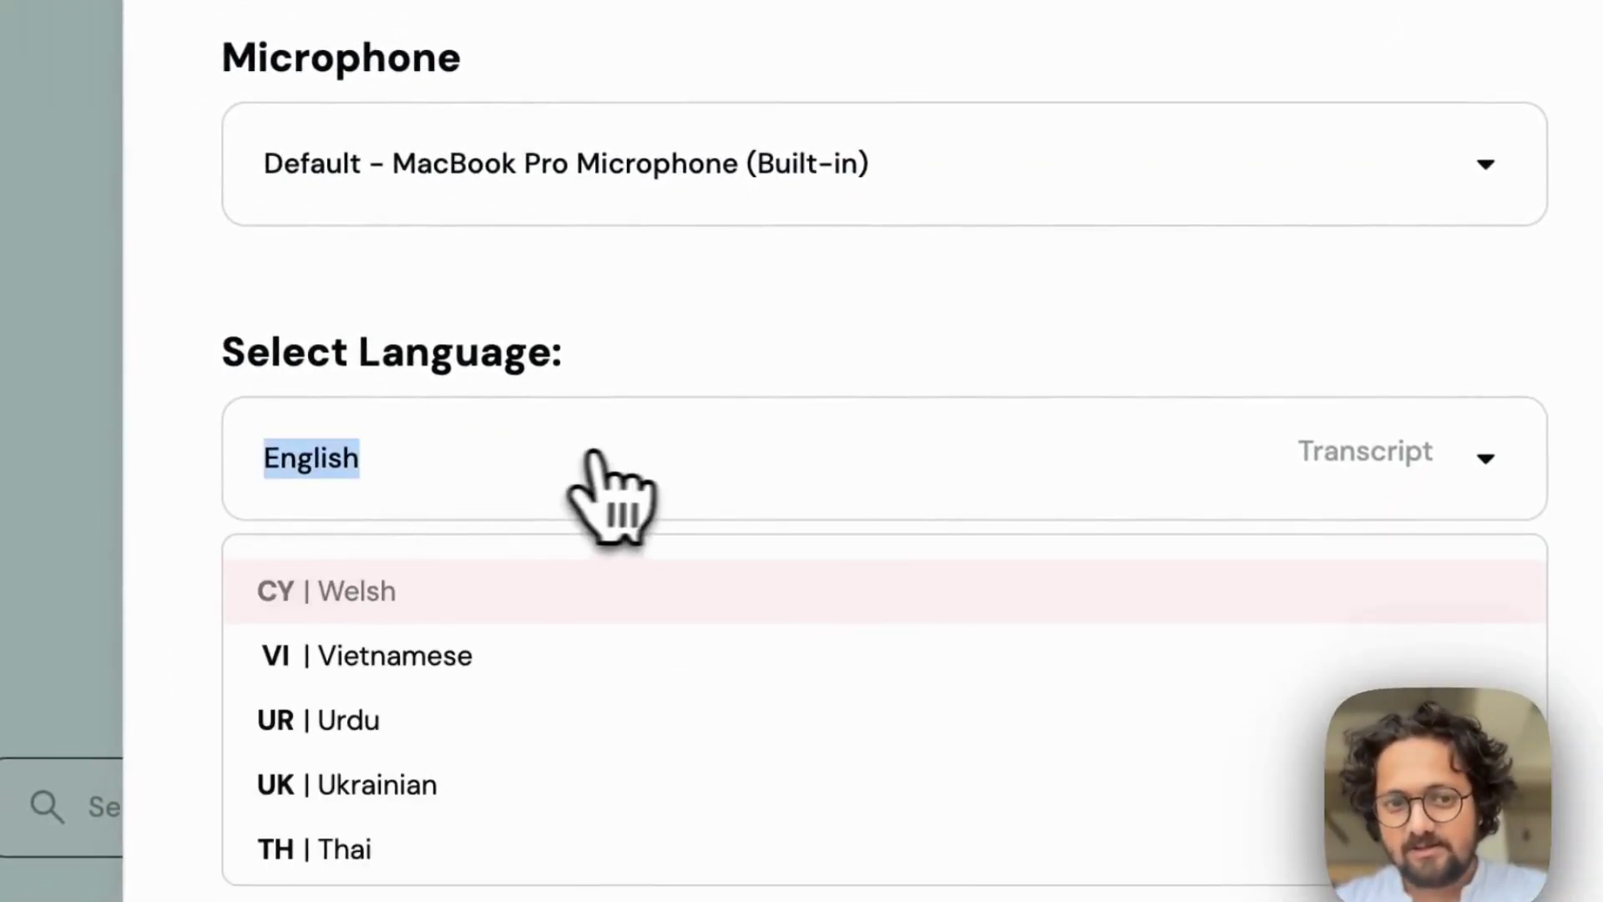
left_click(806, 493)
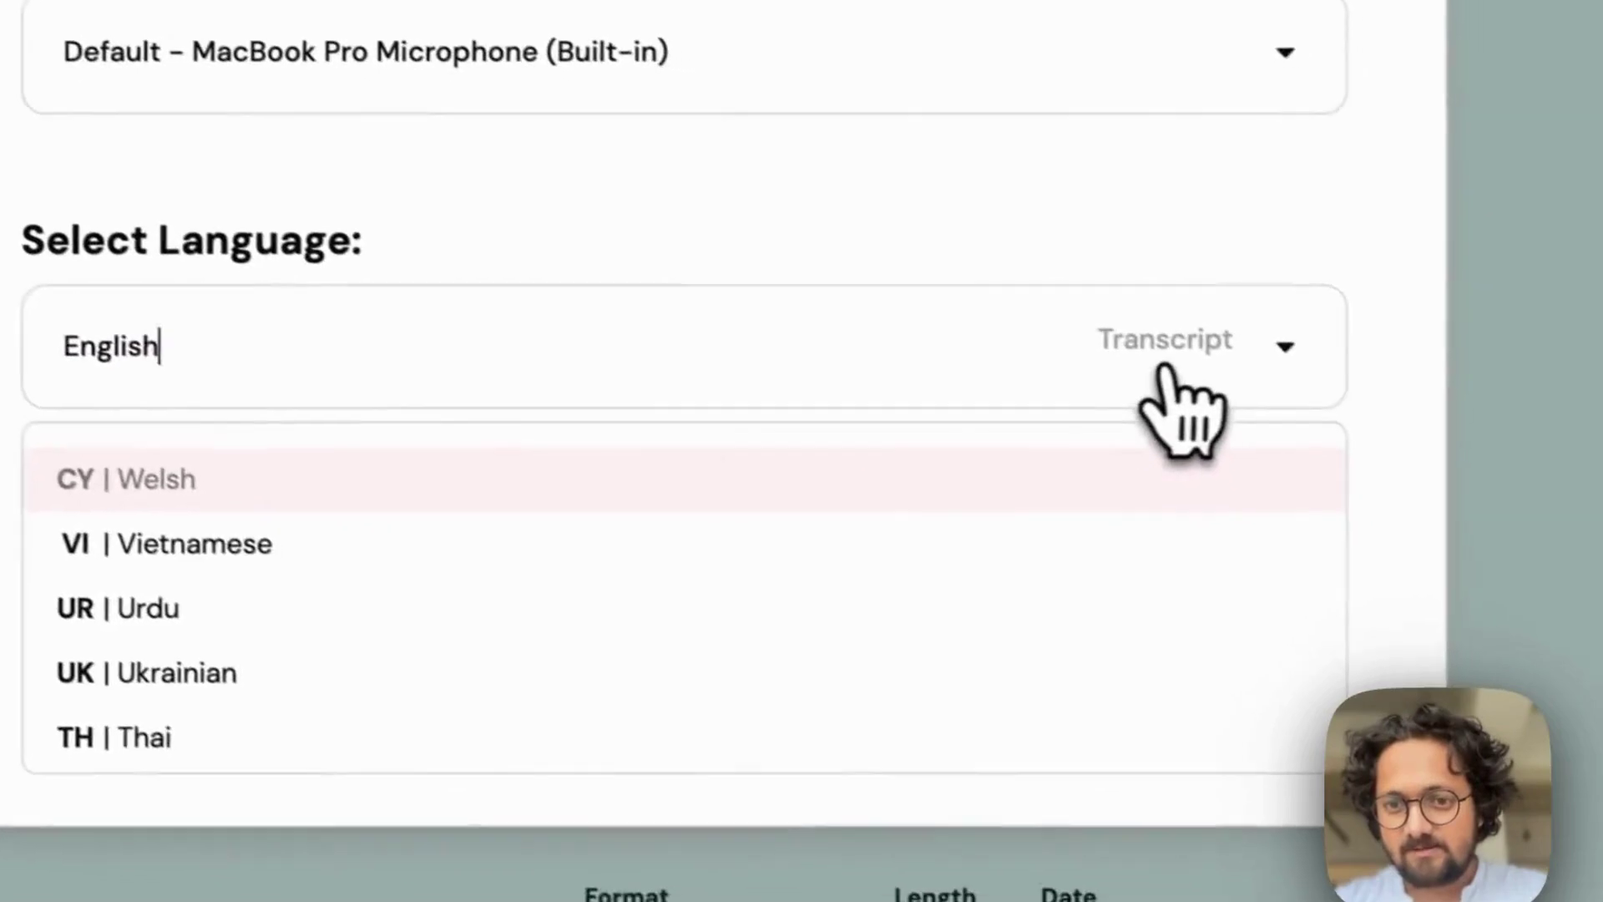
left_click(1378, 492)
left_click(1290, 501)
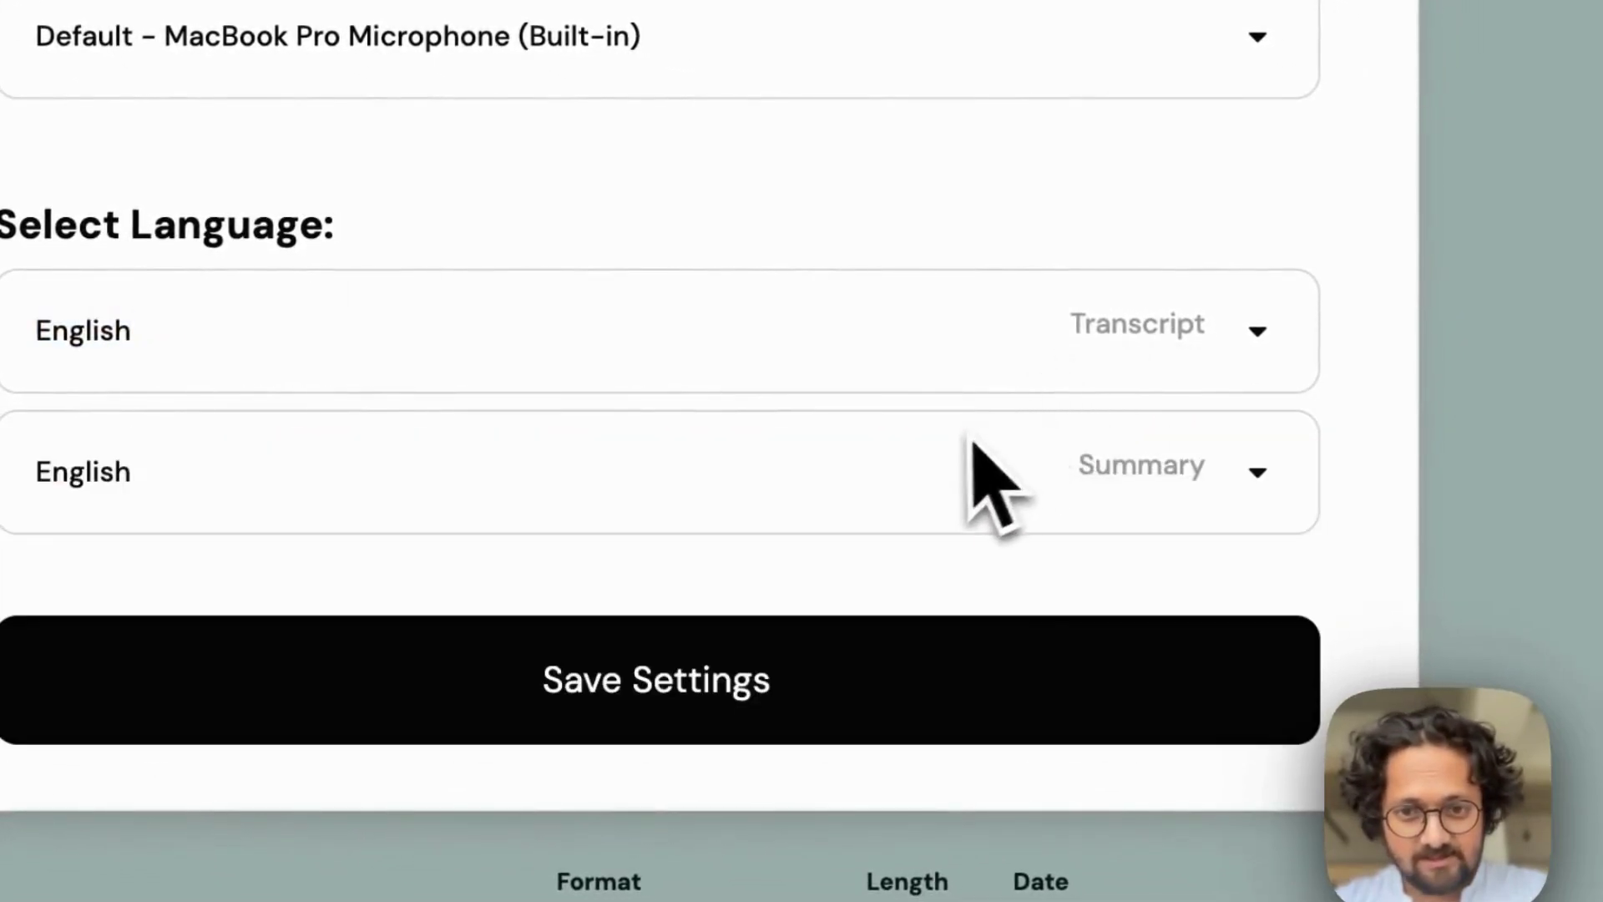
left_click(1129, 472)
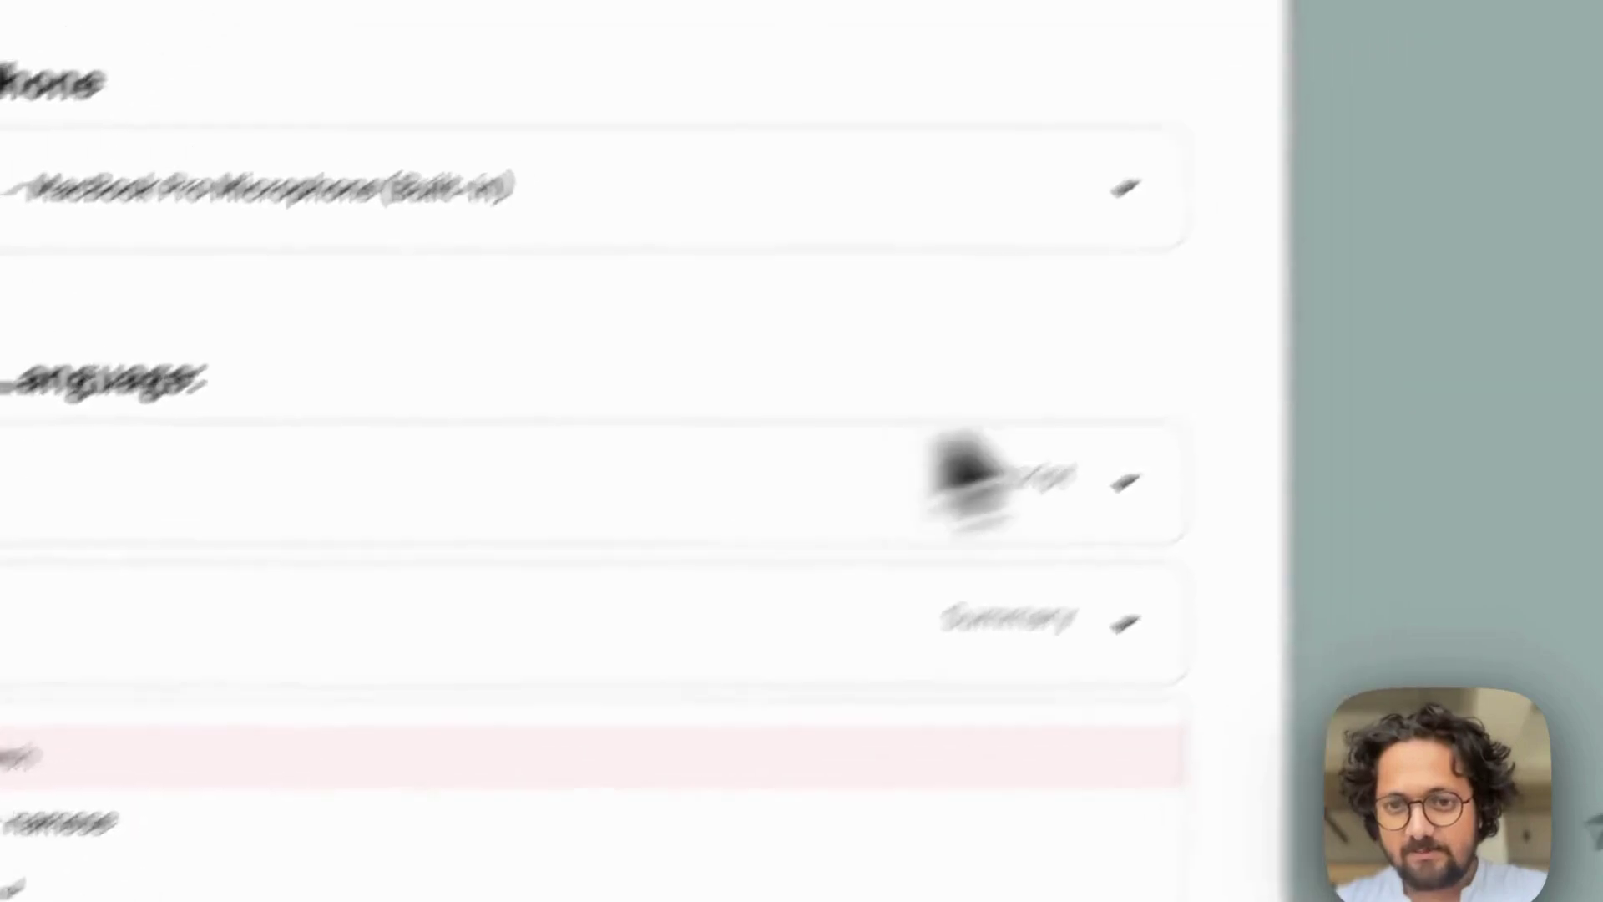
left_click(1374, 275)
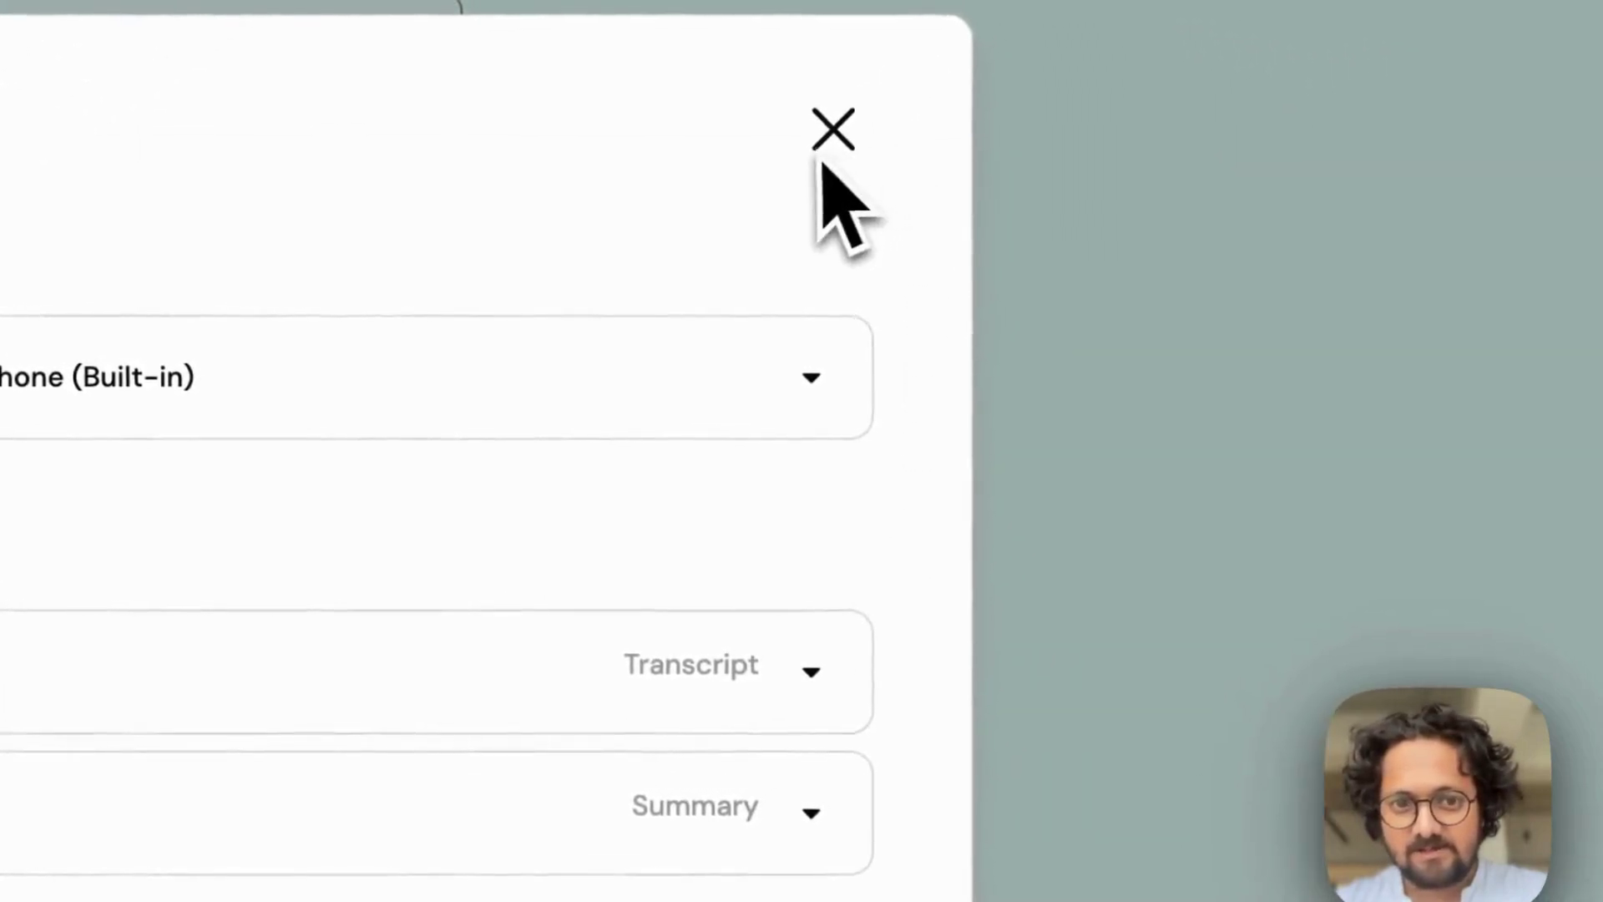
left_click(706, 793)
scroll(318, 897, "down", 5)
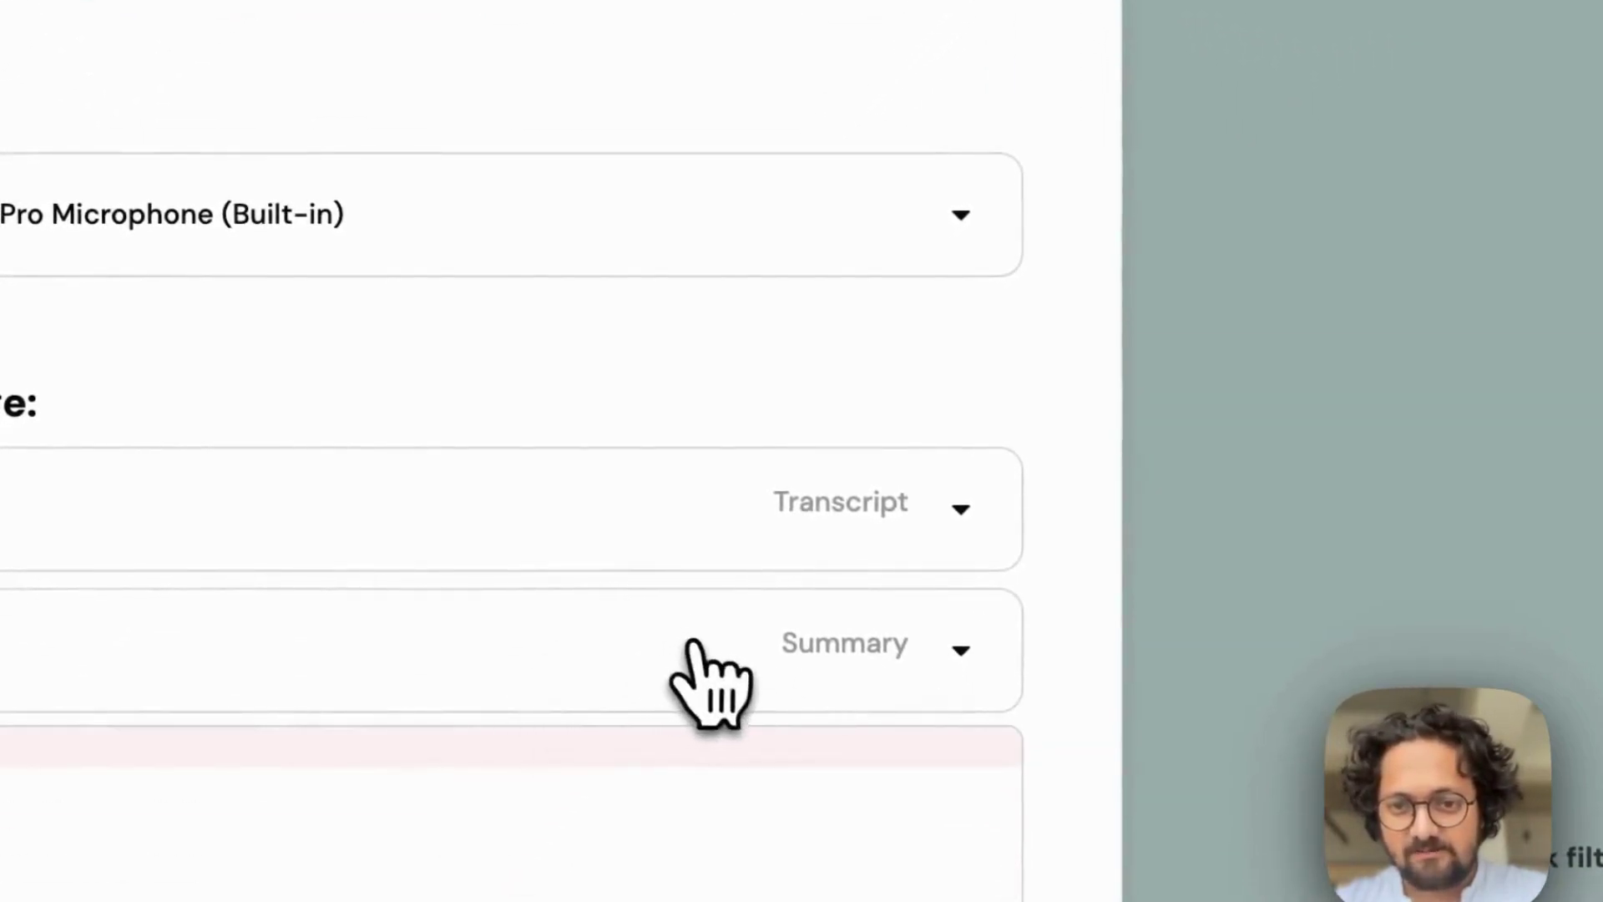
left_click(1028, 142)
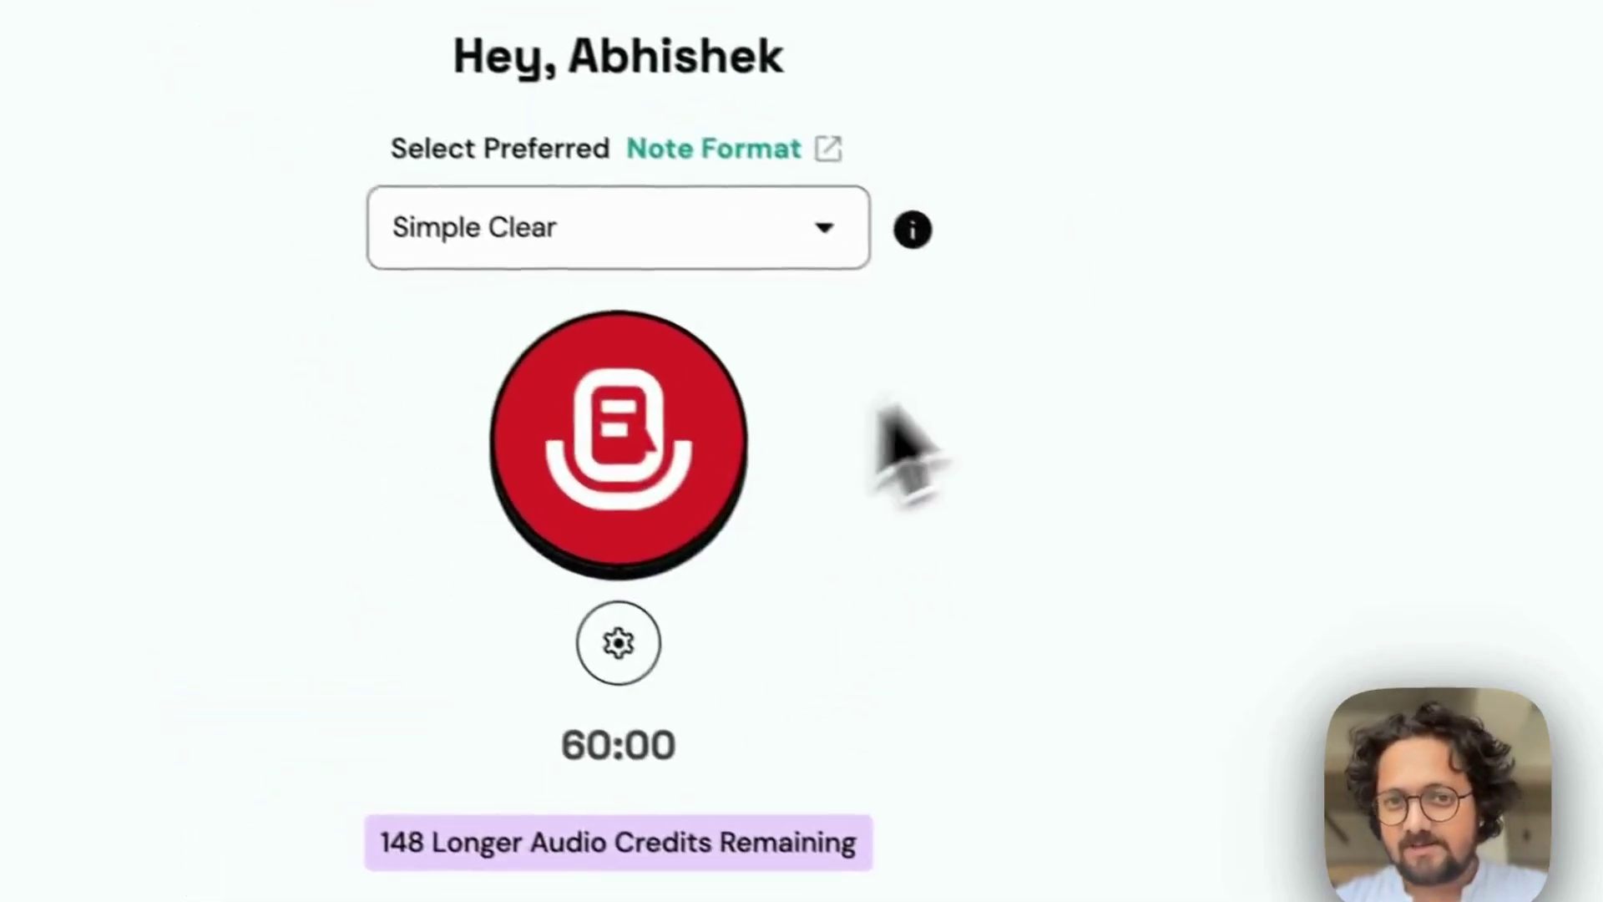
Step: Start the voice recording, pause it, then resume recording
left_click(678, 482)
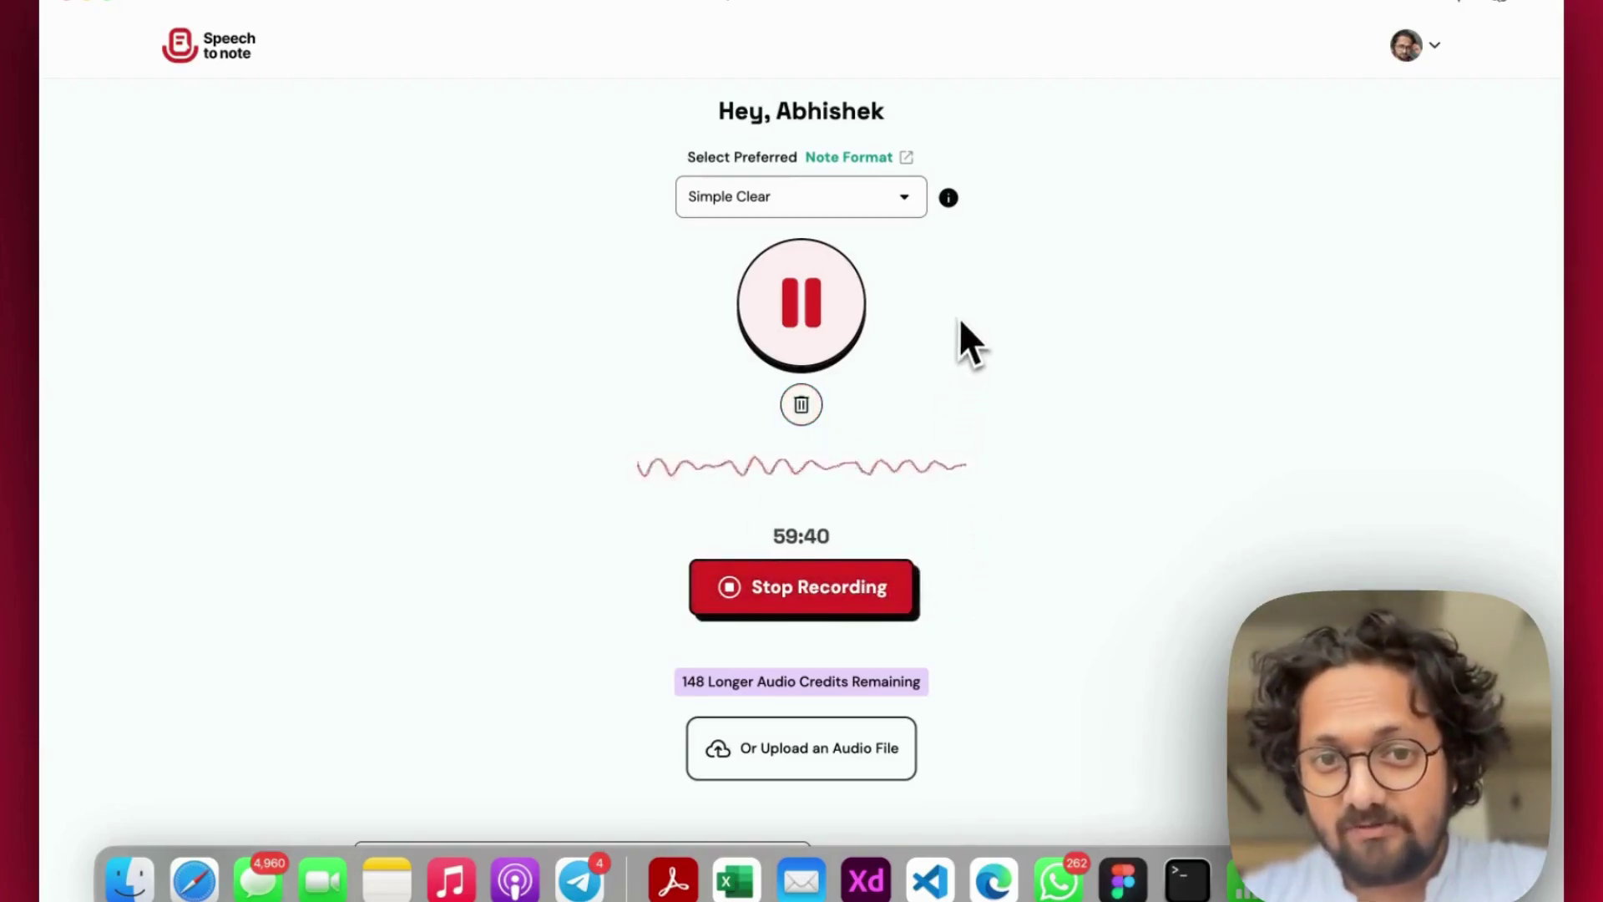
left_click(819, 309)
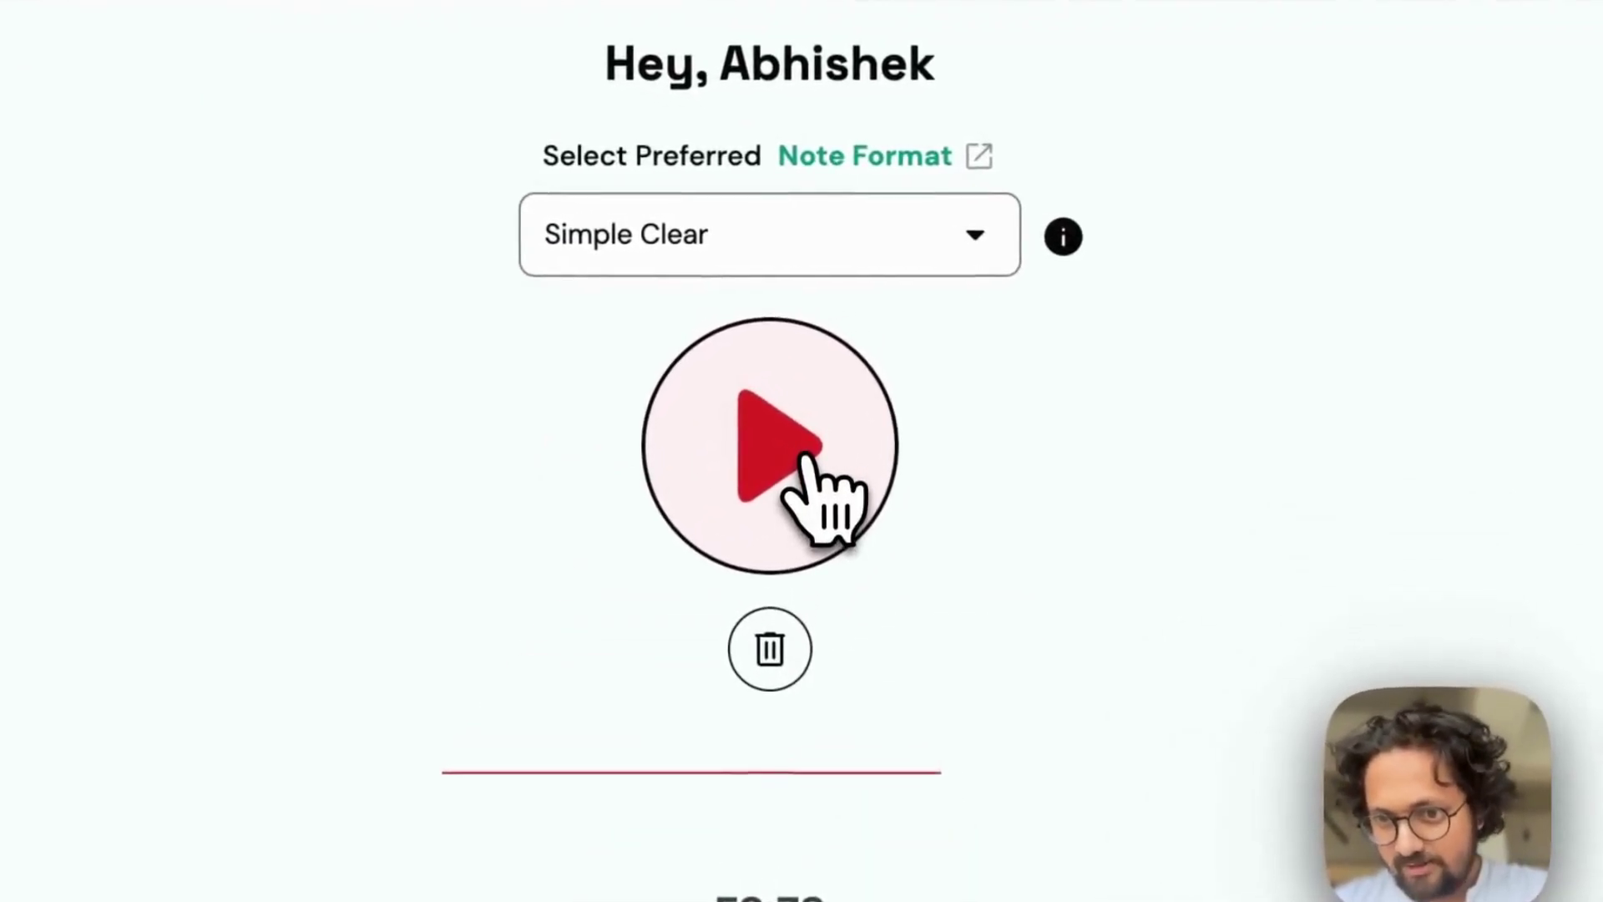
left_click(806, 455)
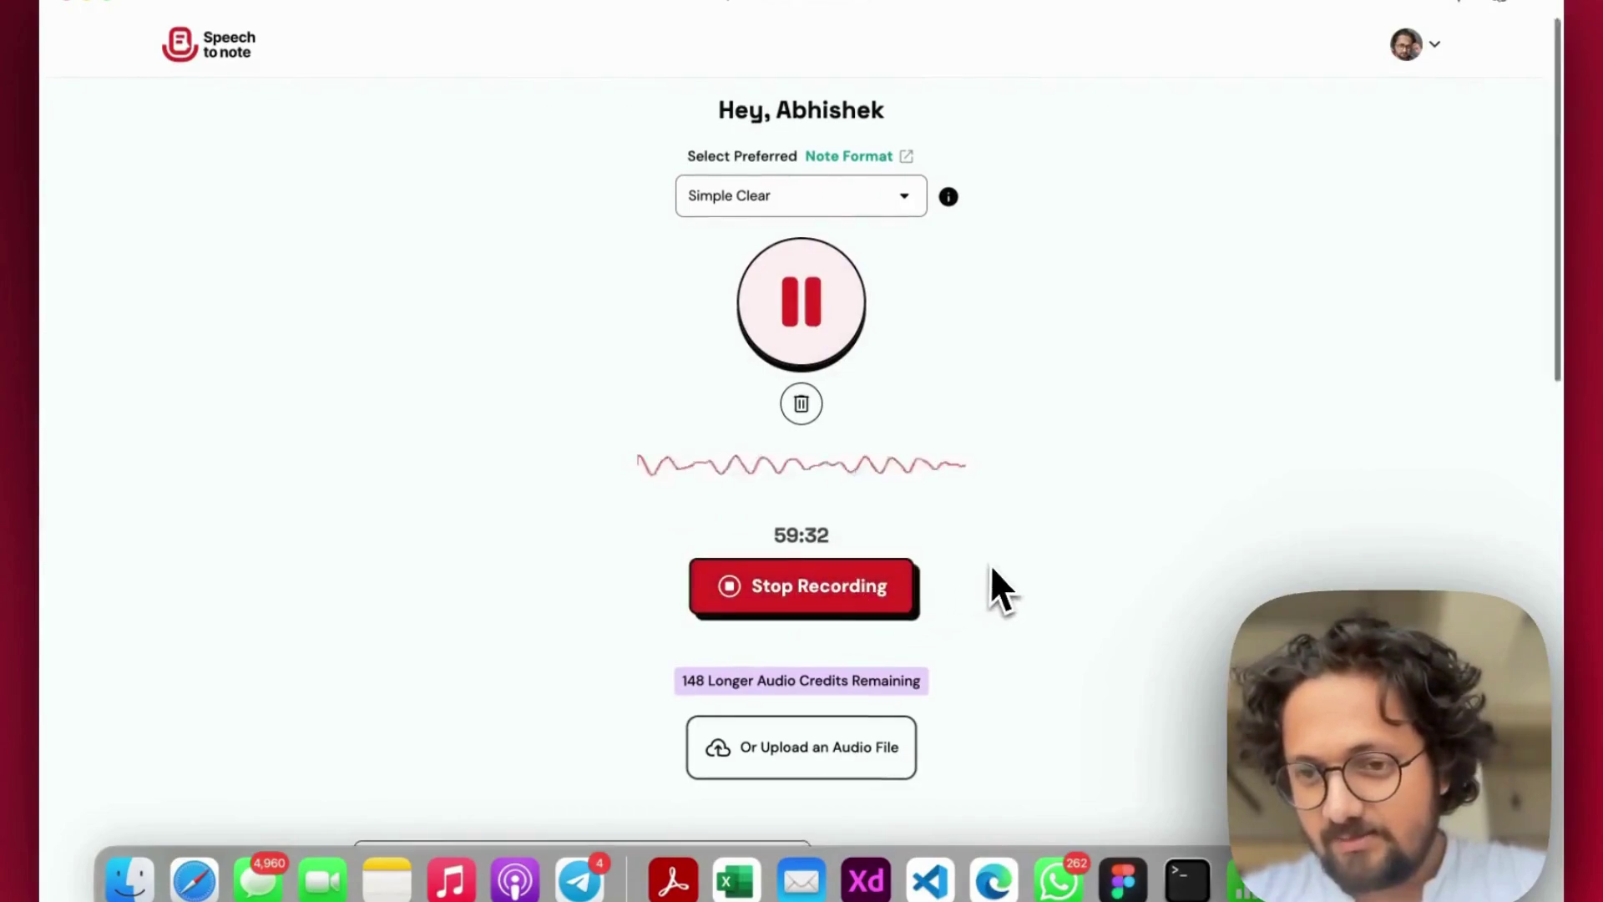
scroll(991, 564, "down", 4)
scroll(990, 564, "up", 2)
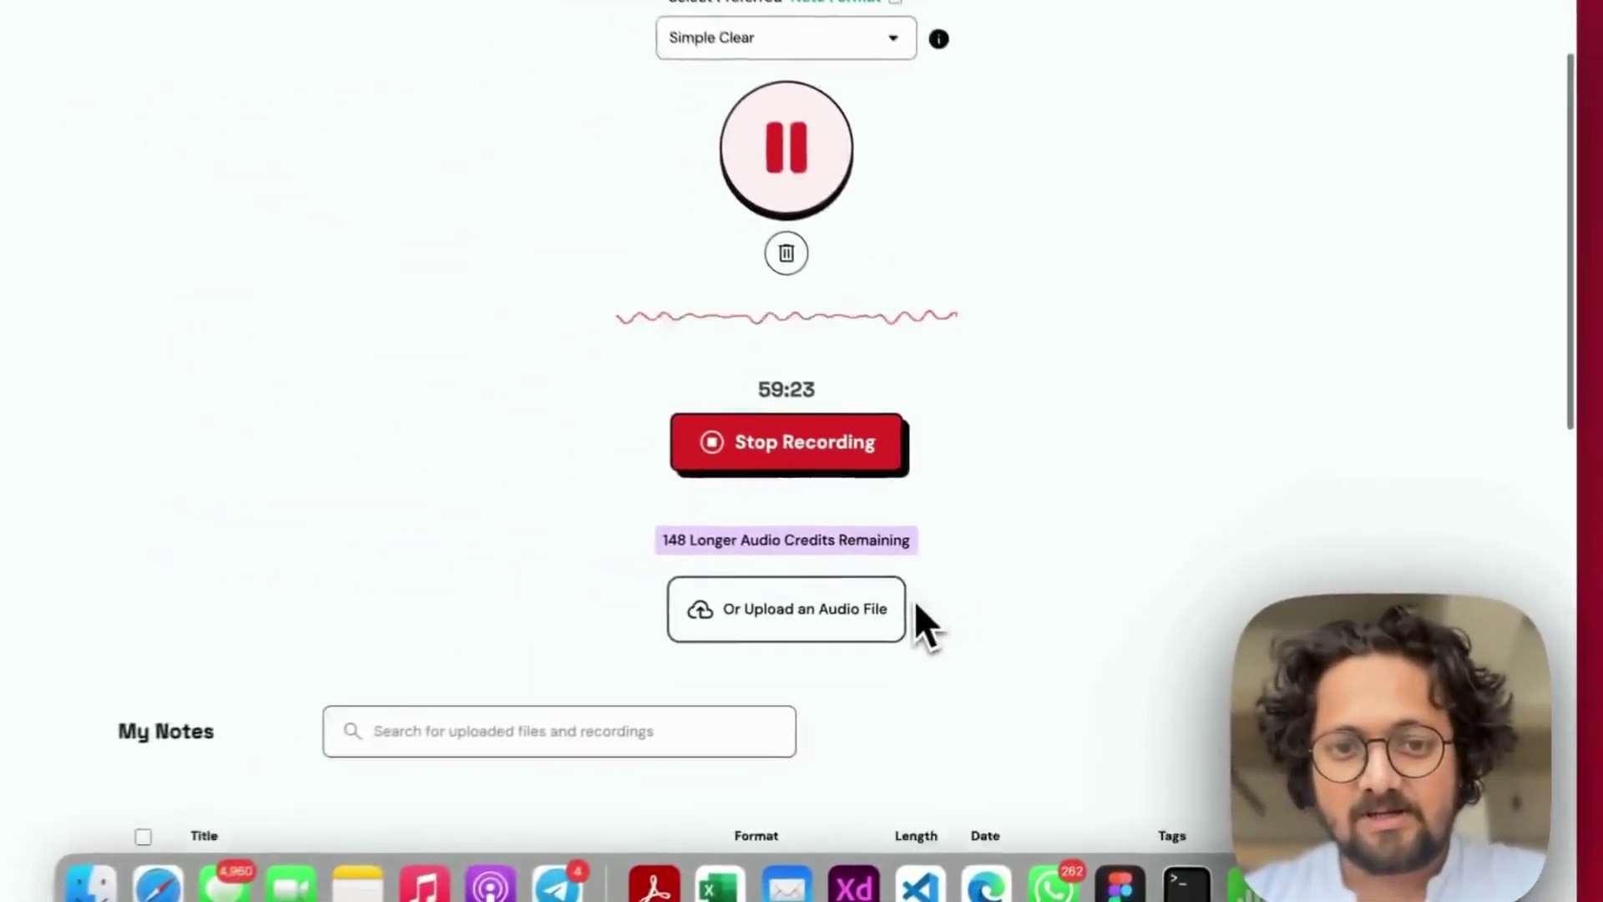
scroll(914, 599, "down", 3)
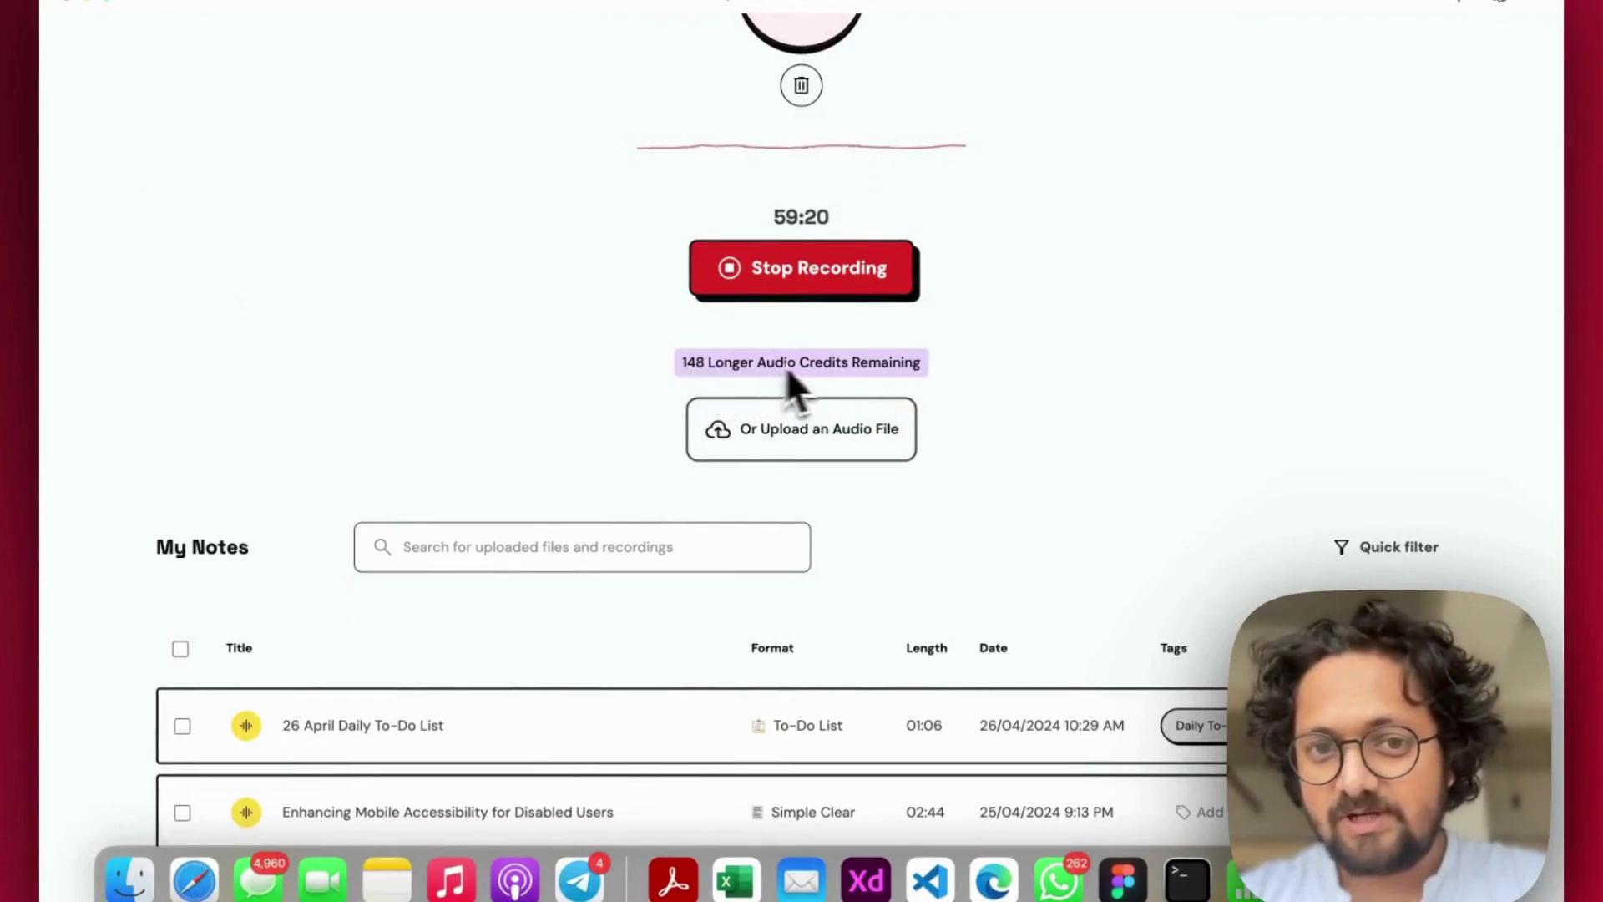
scroll(958, 409, "up", 3)
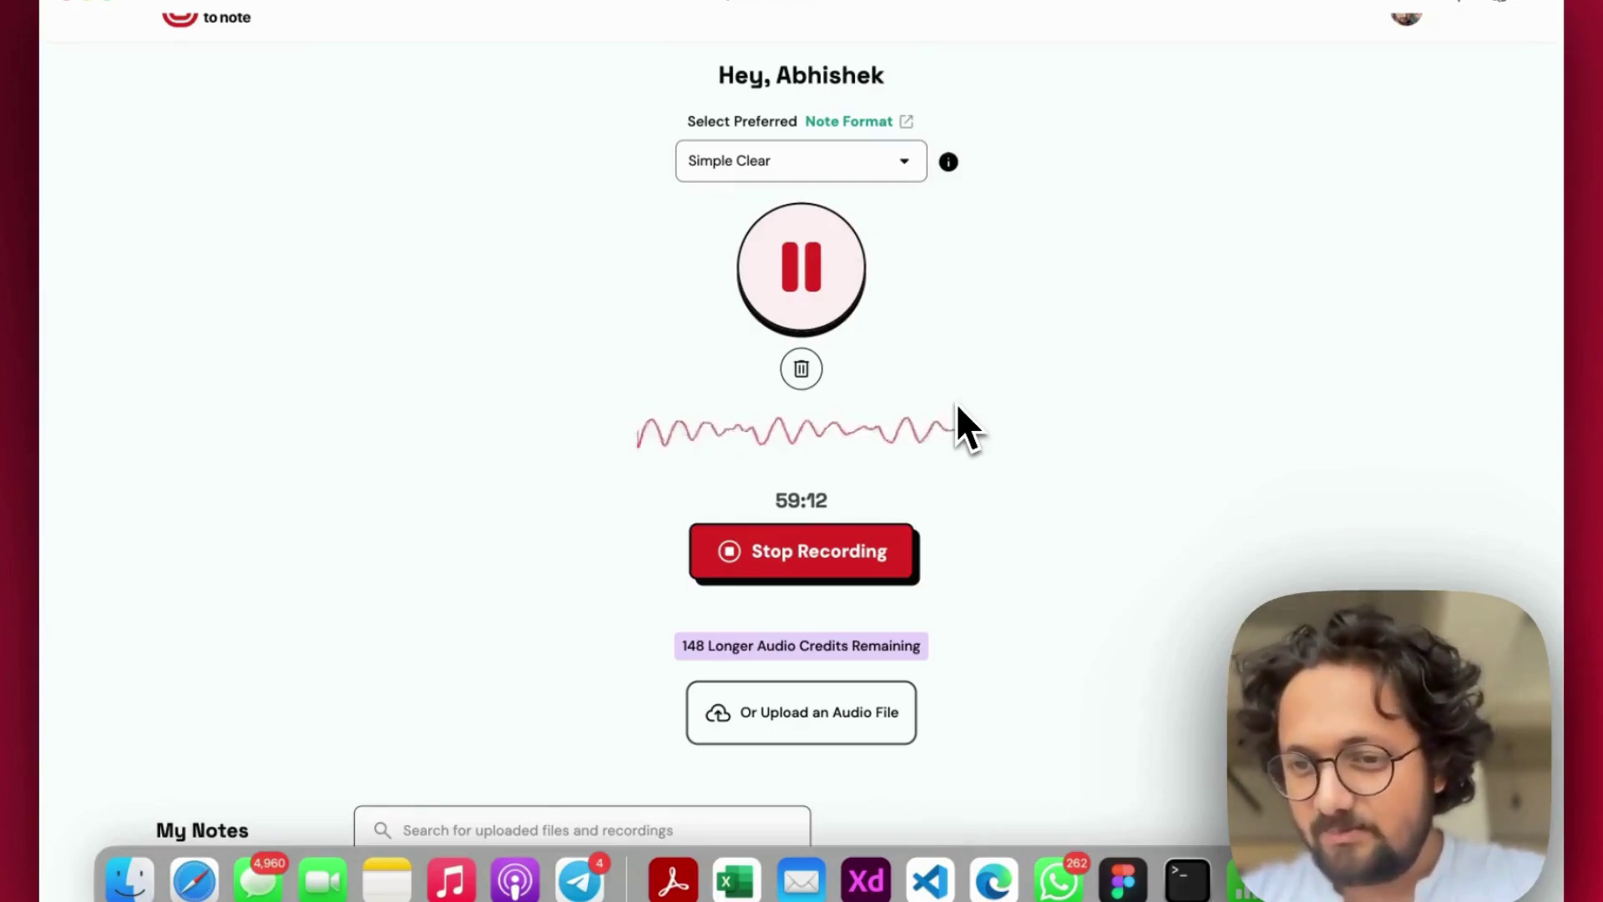
scroll(956, 460, "down", 1)
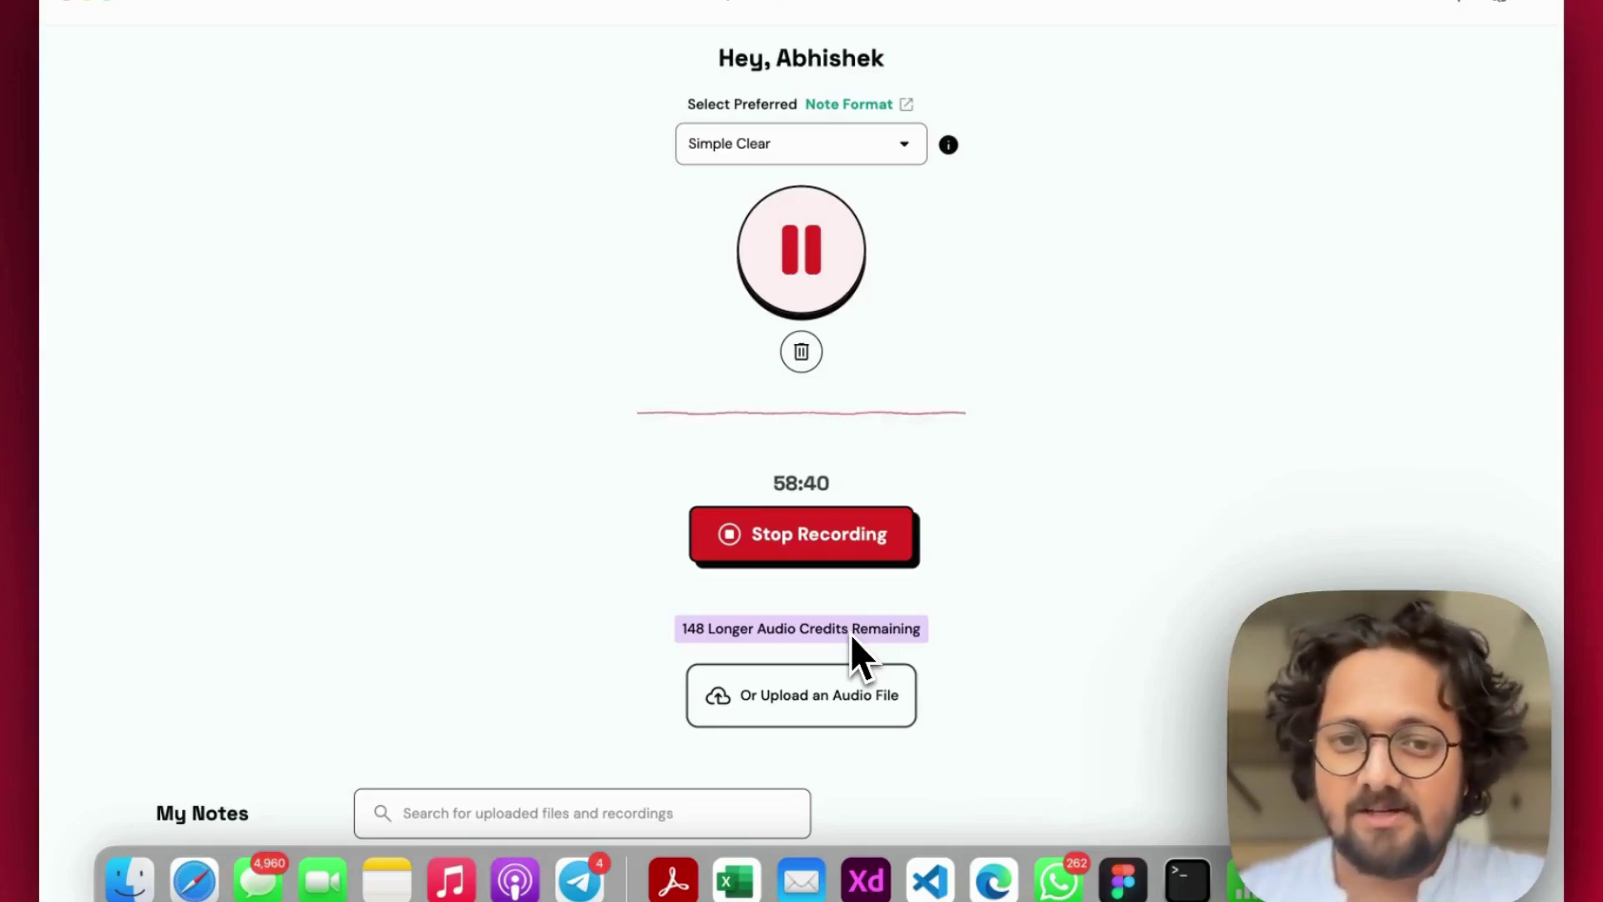
scroll(850, 634, "up", 2)
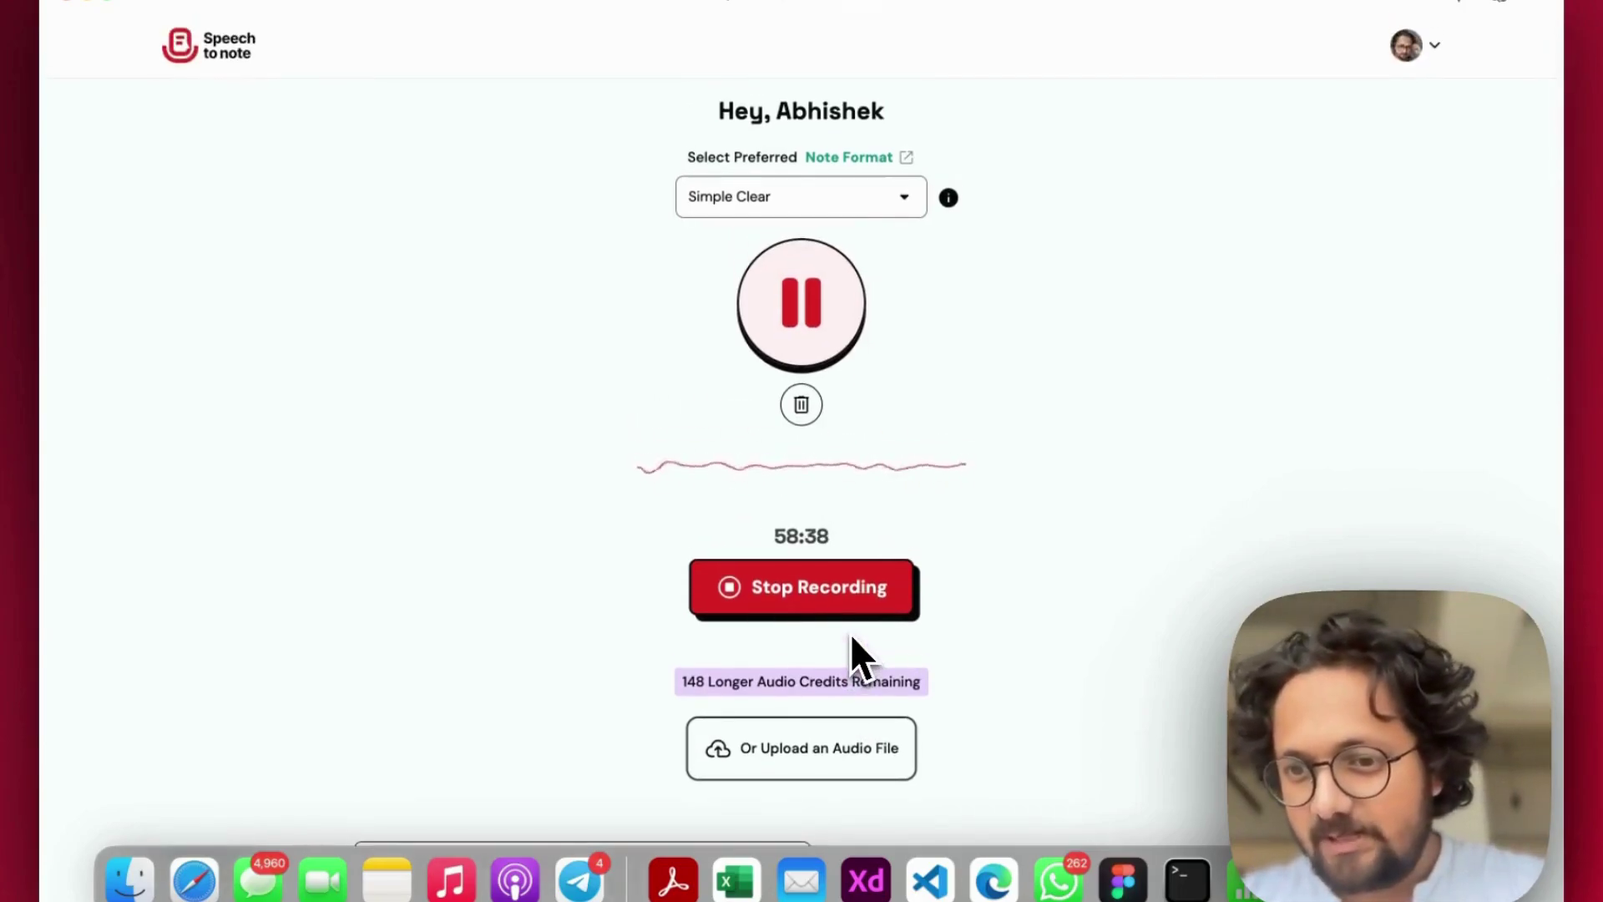
scroll(1020, 531, "down", 3)
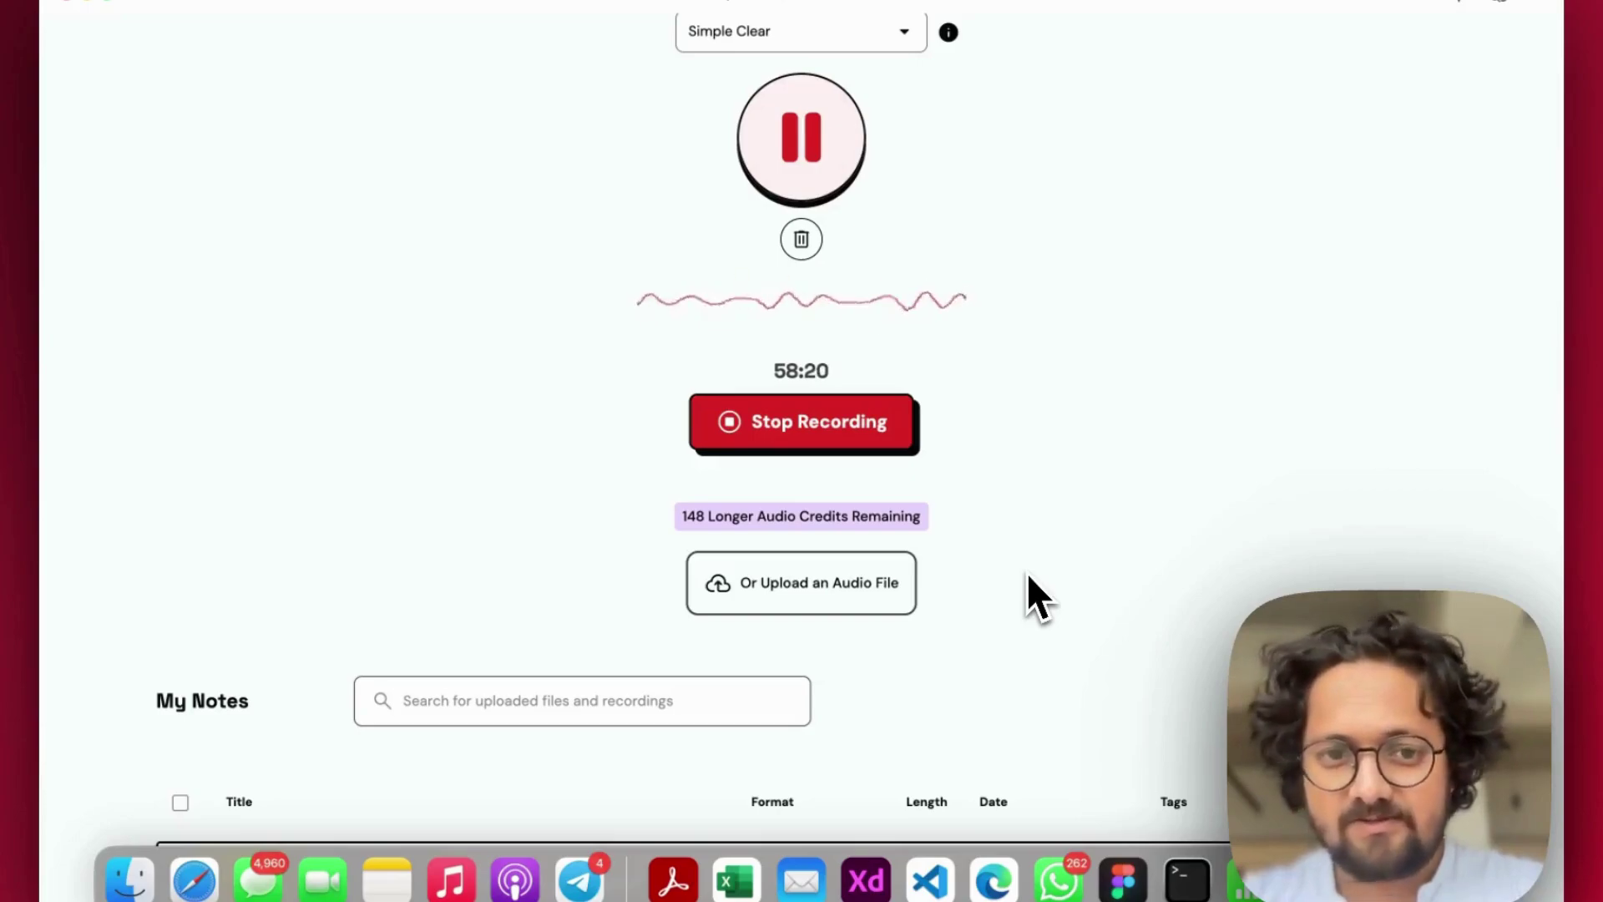
scroll(1022, 514, "down", 3)
scroll(1023, 495, "up", 3)
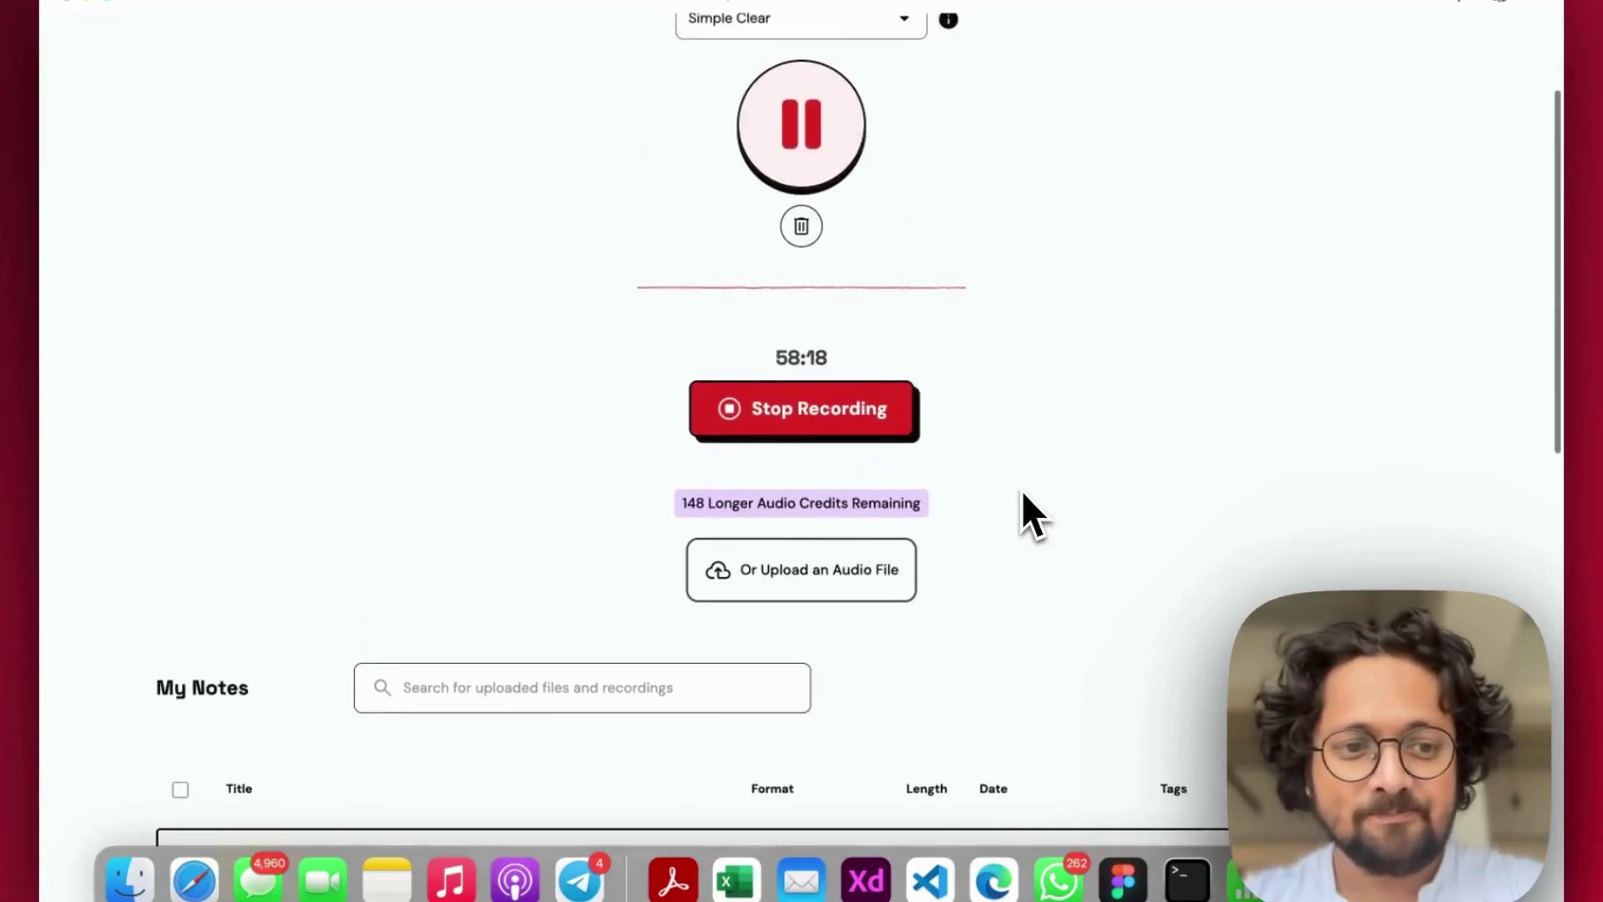
scroll(1024, 505, "down", 15)
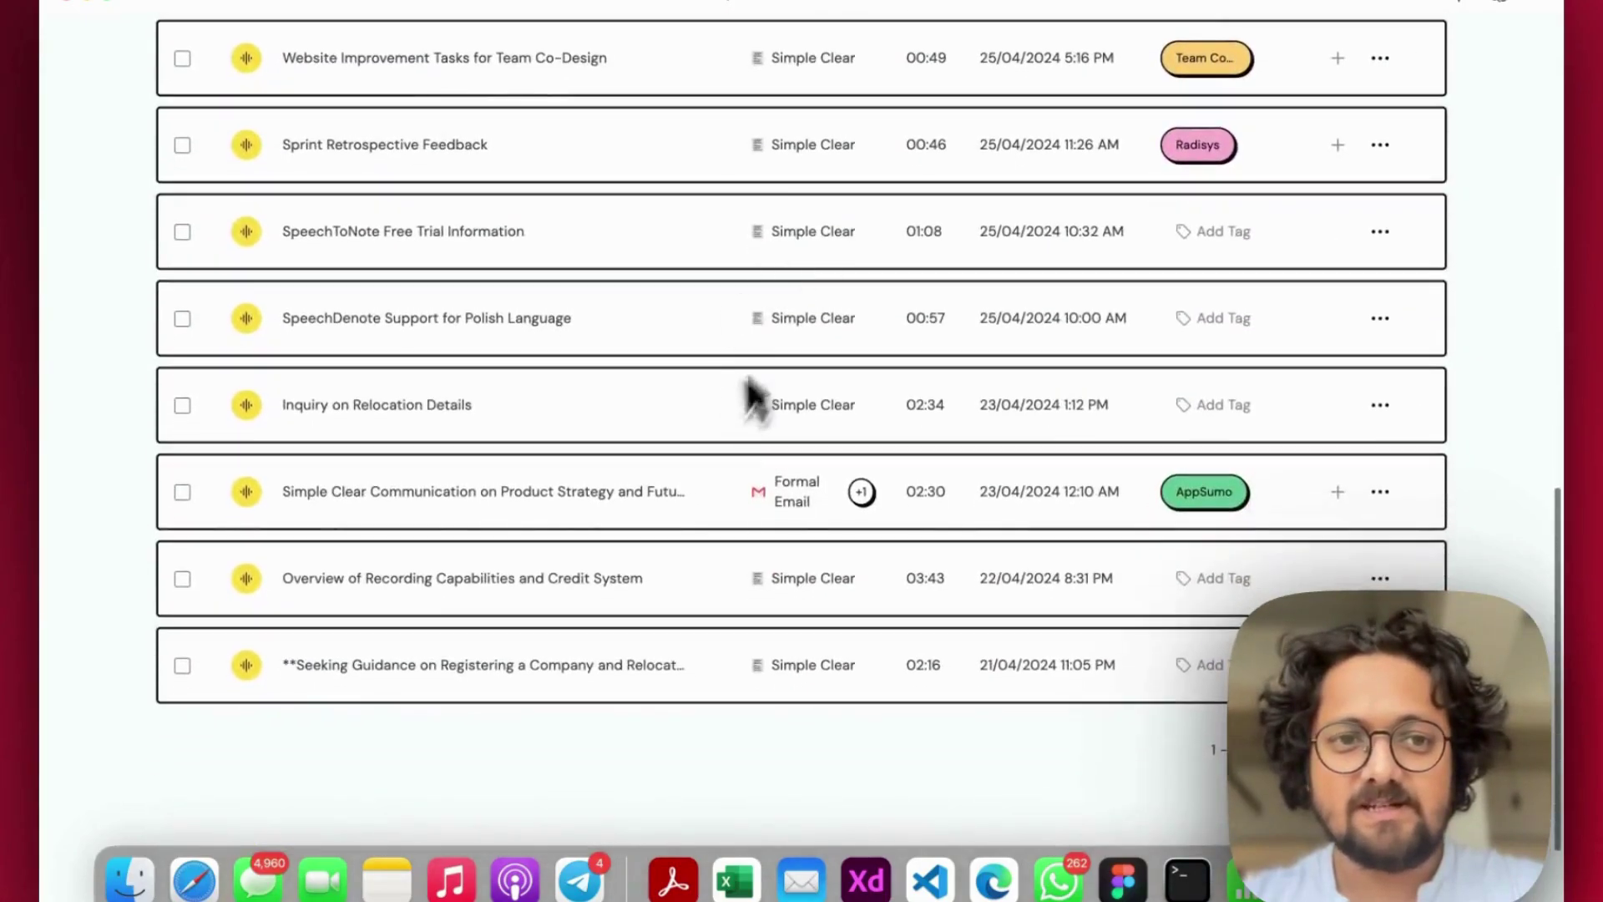
scroll(601, 509, "up", 15)
scroll(483, 615, "down", 1)
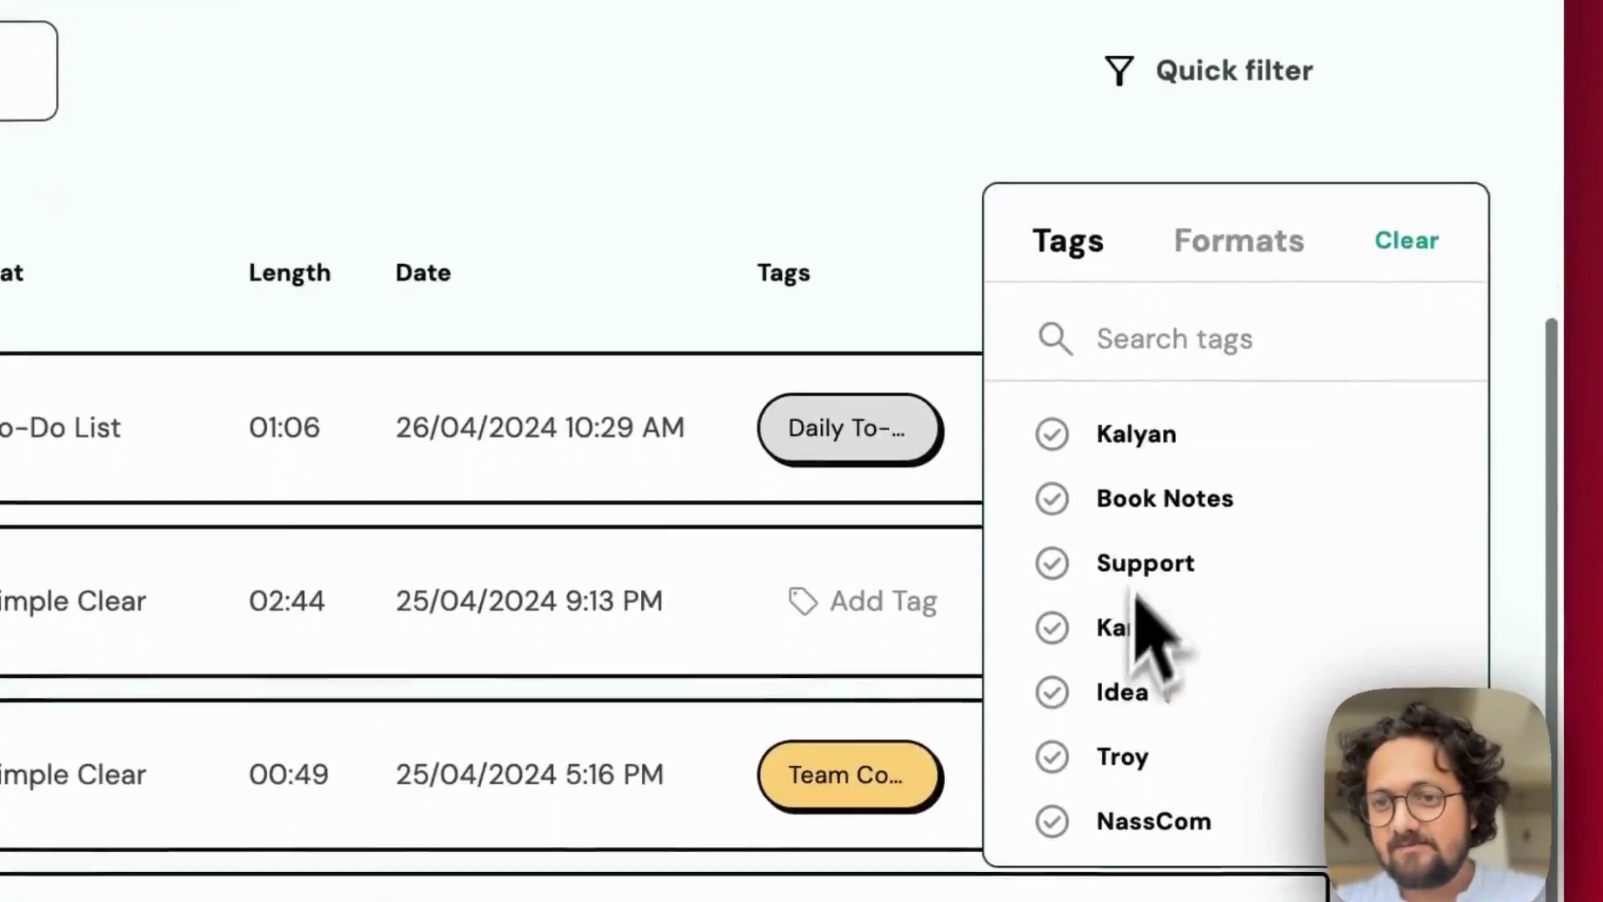
left_click(1244, 246)
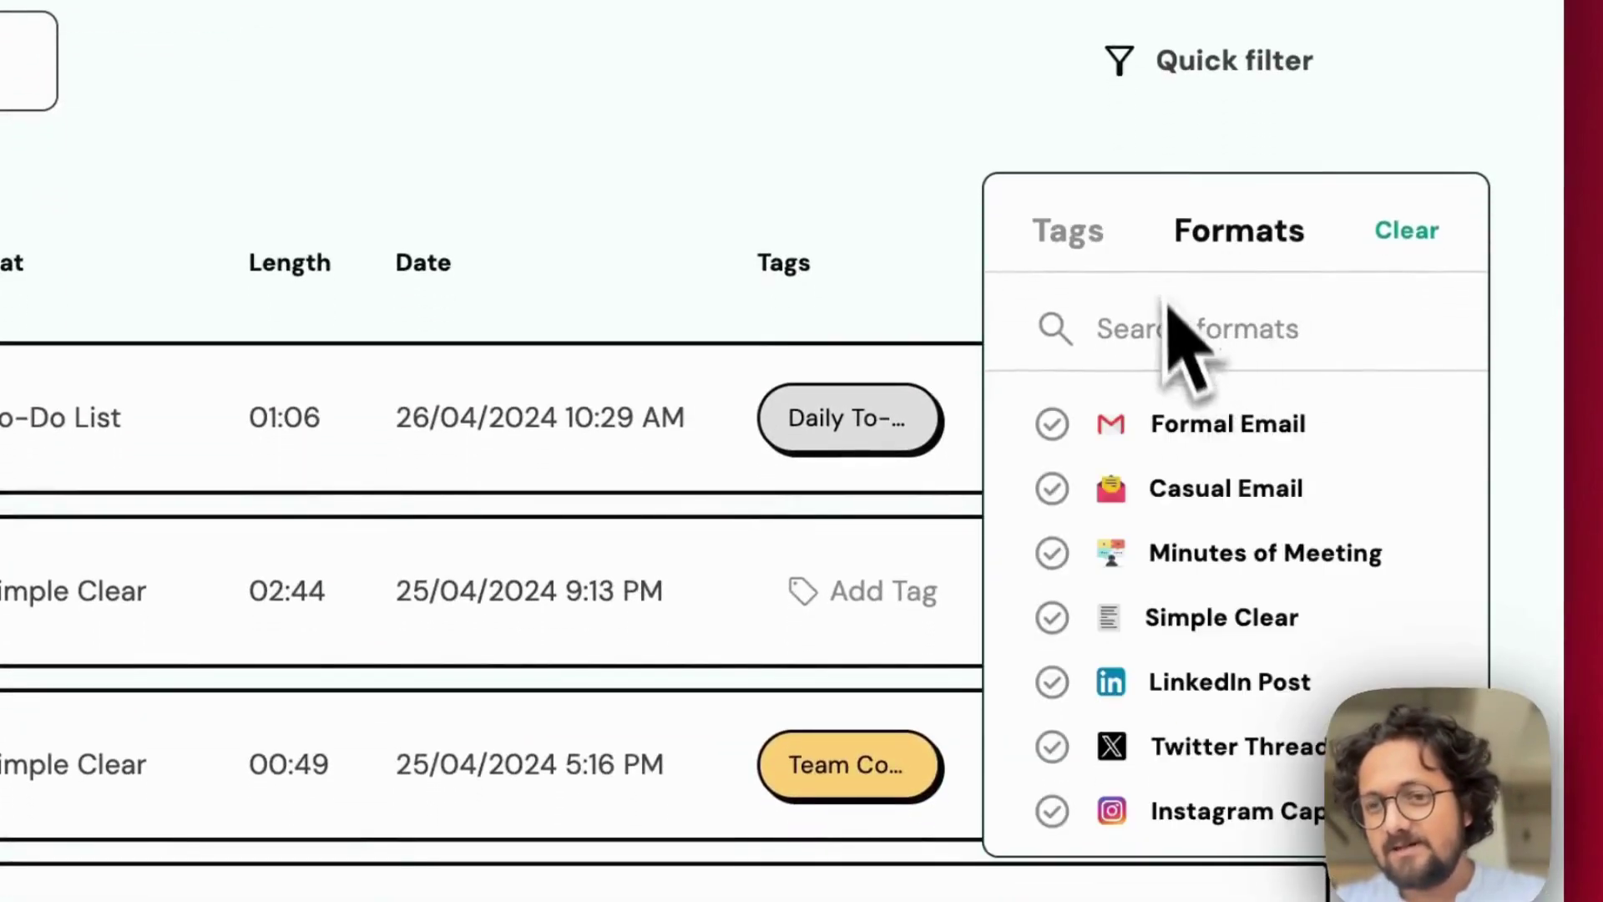
scroll(1088, 636, "up", 5)
scroll(1088, 636, "down", 2)
scroll(1090, 631, "down", 5)
scroll(1094, 601, "up", 5)
left_click(1208, 338)
scroll(823, 405, "up", 10)
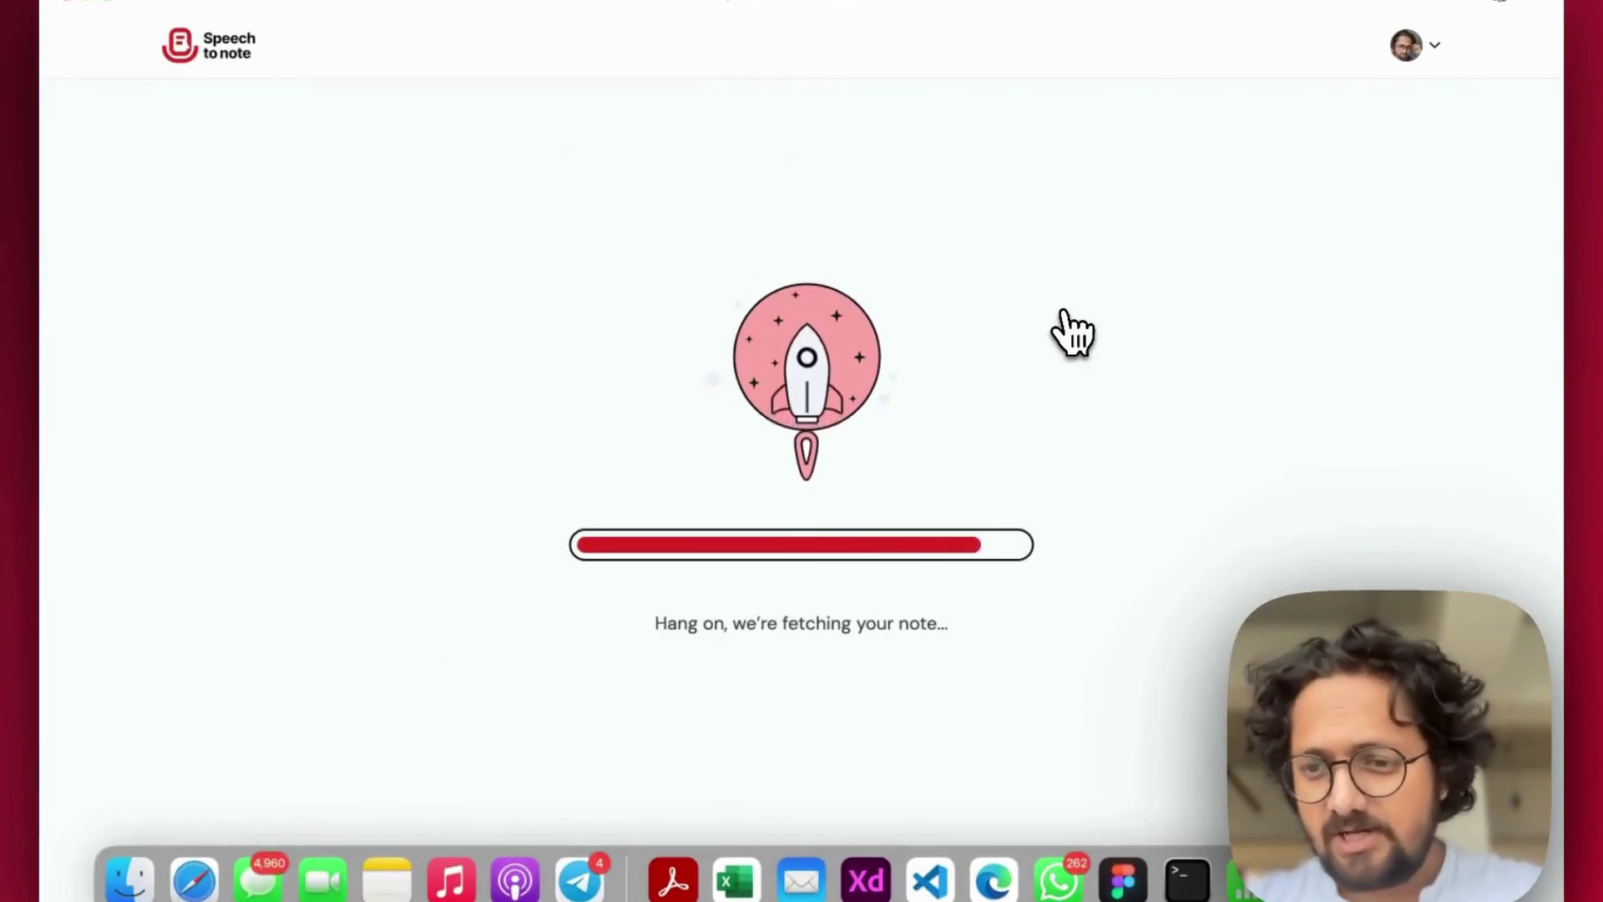
Step: Tag the new note as 'Recording'
scroll(921, 394, "down", 2)
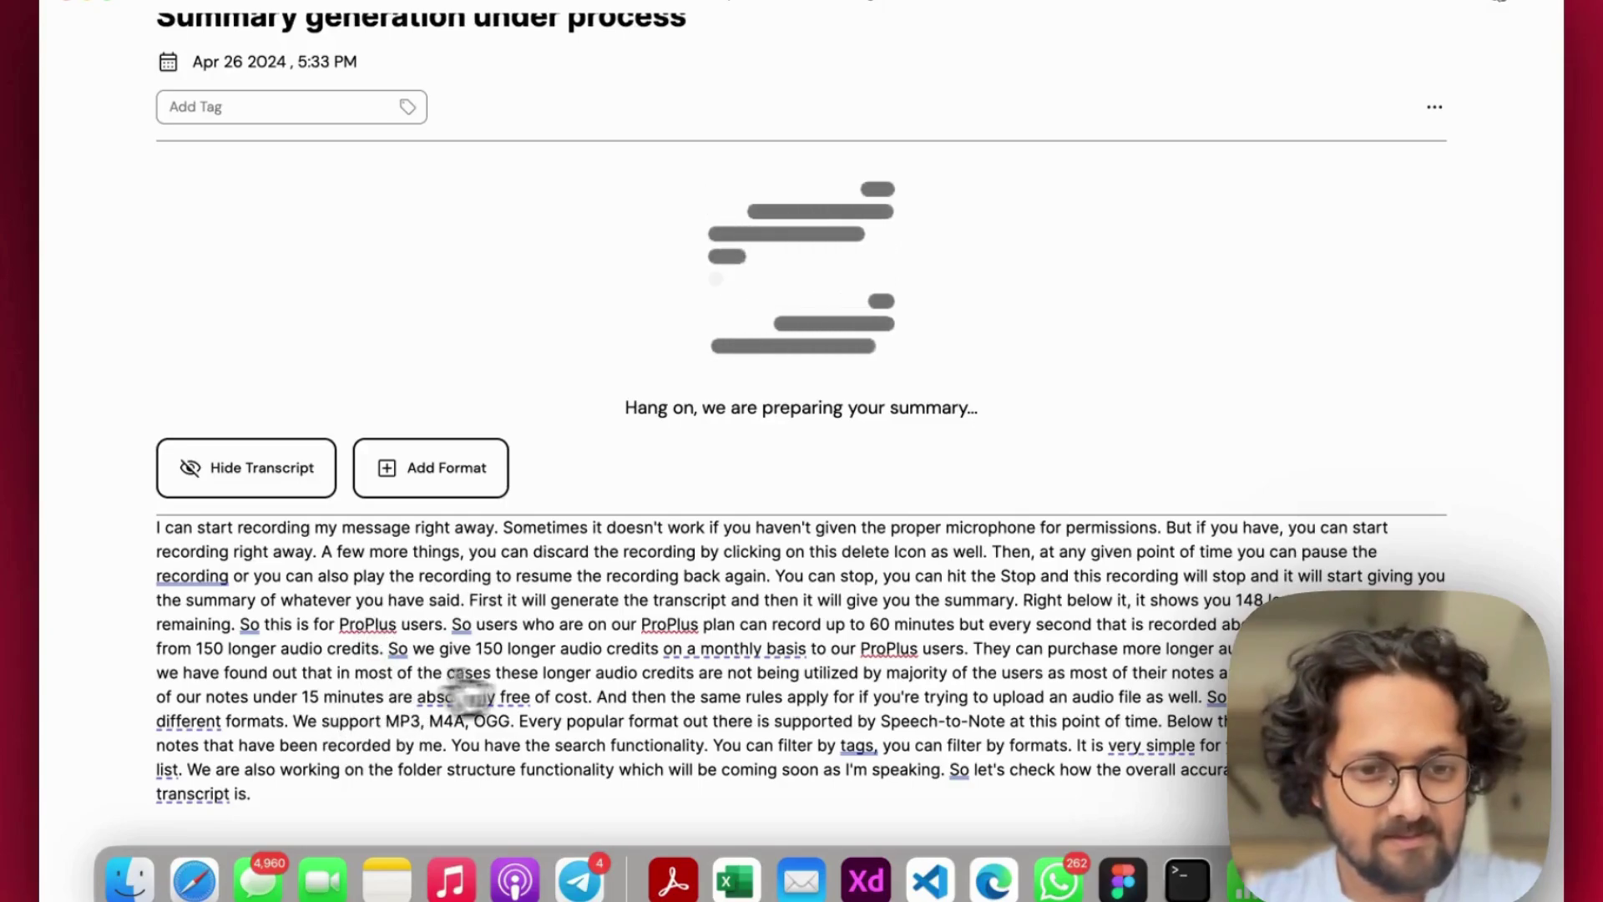
scroll(727, 639, "up", 3)
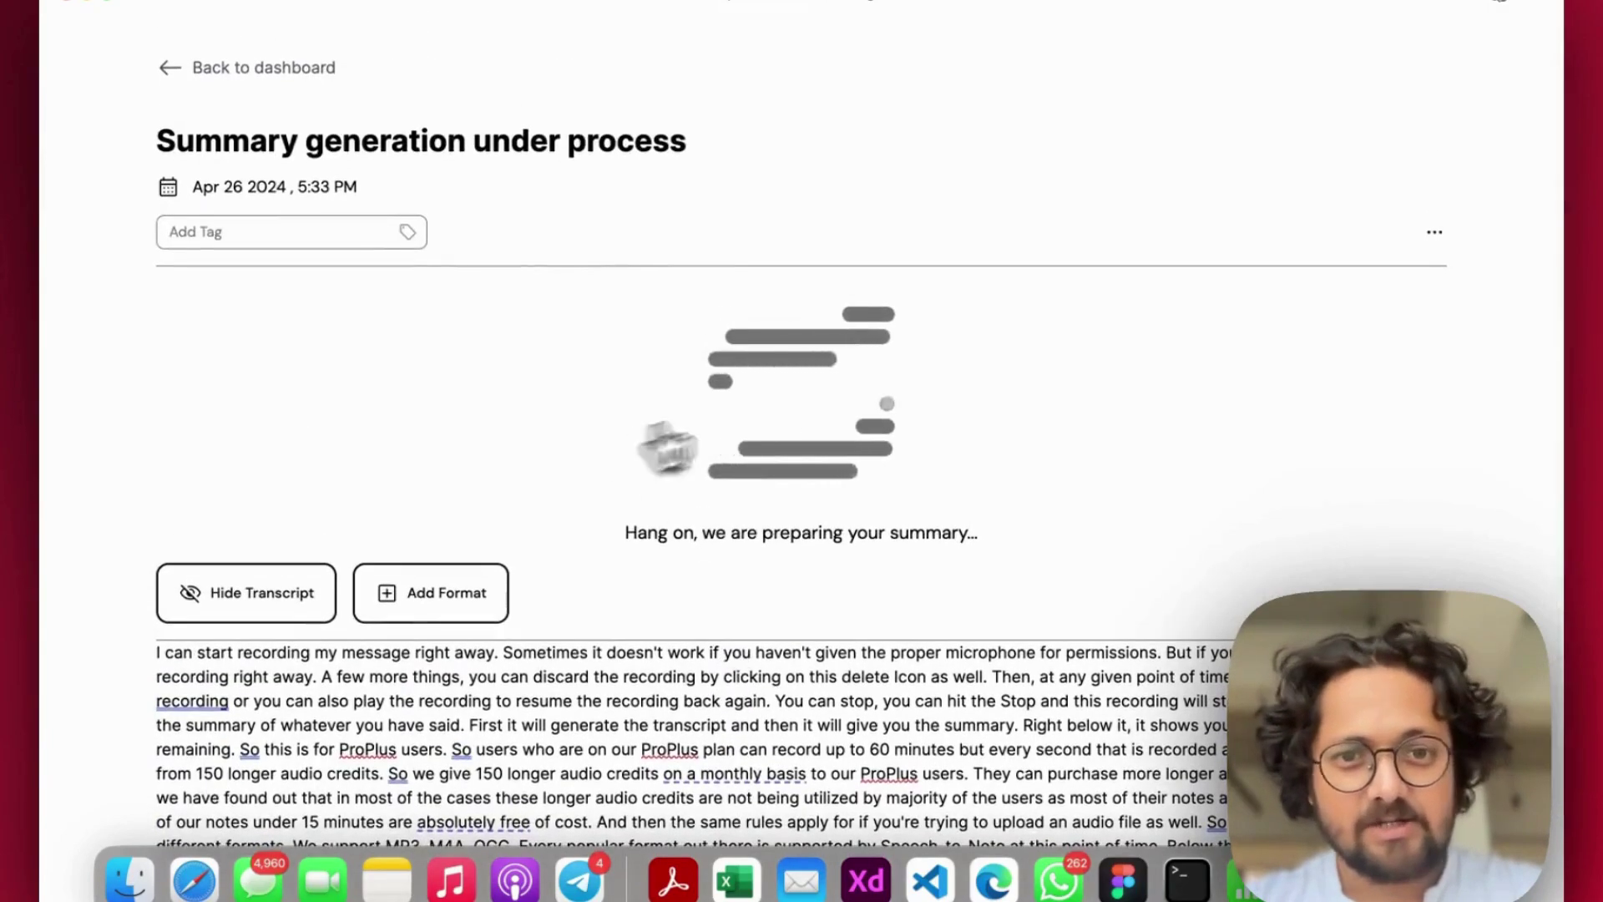
scroll(648, 476, "down", 3)
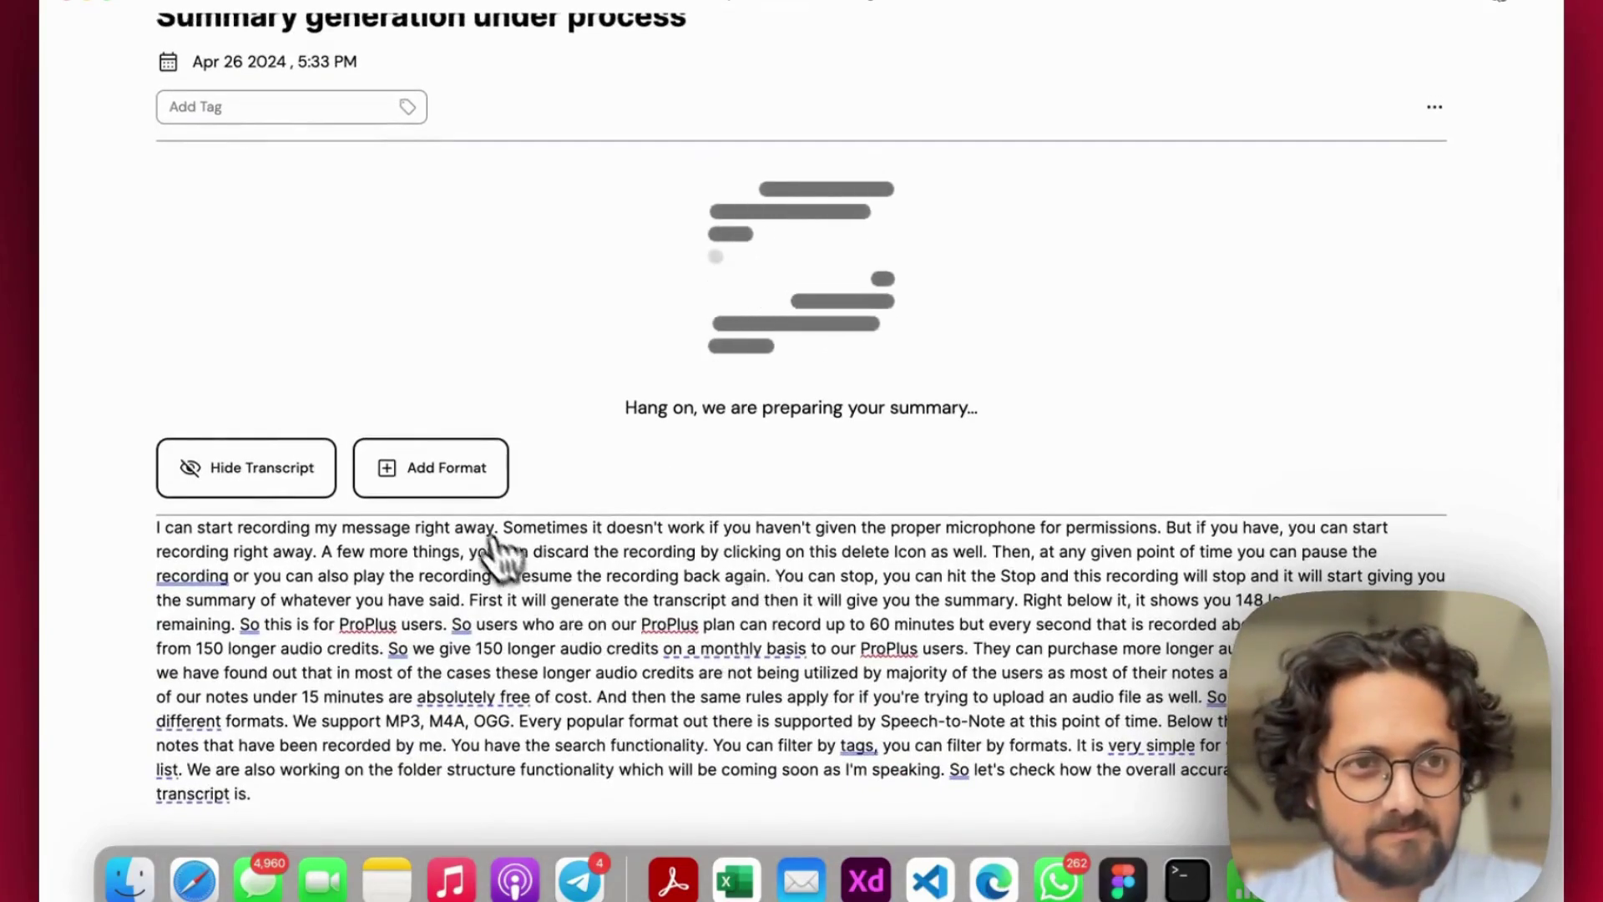
scroll(459, 459, "up", 3)
left_click(309, 240)
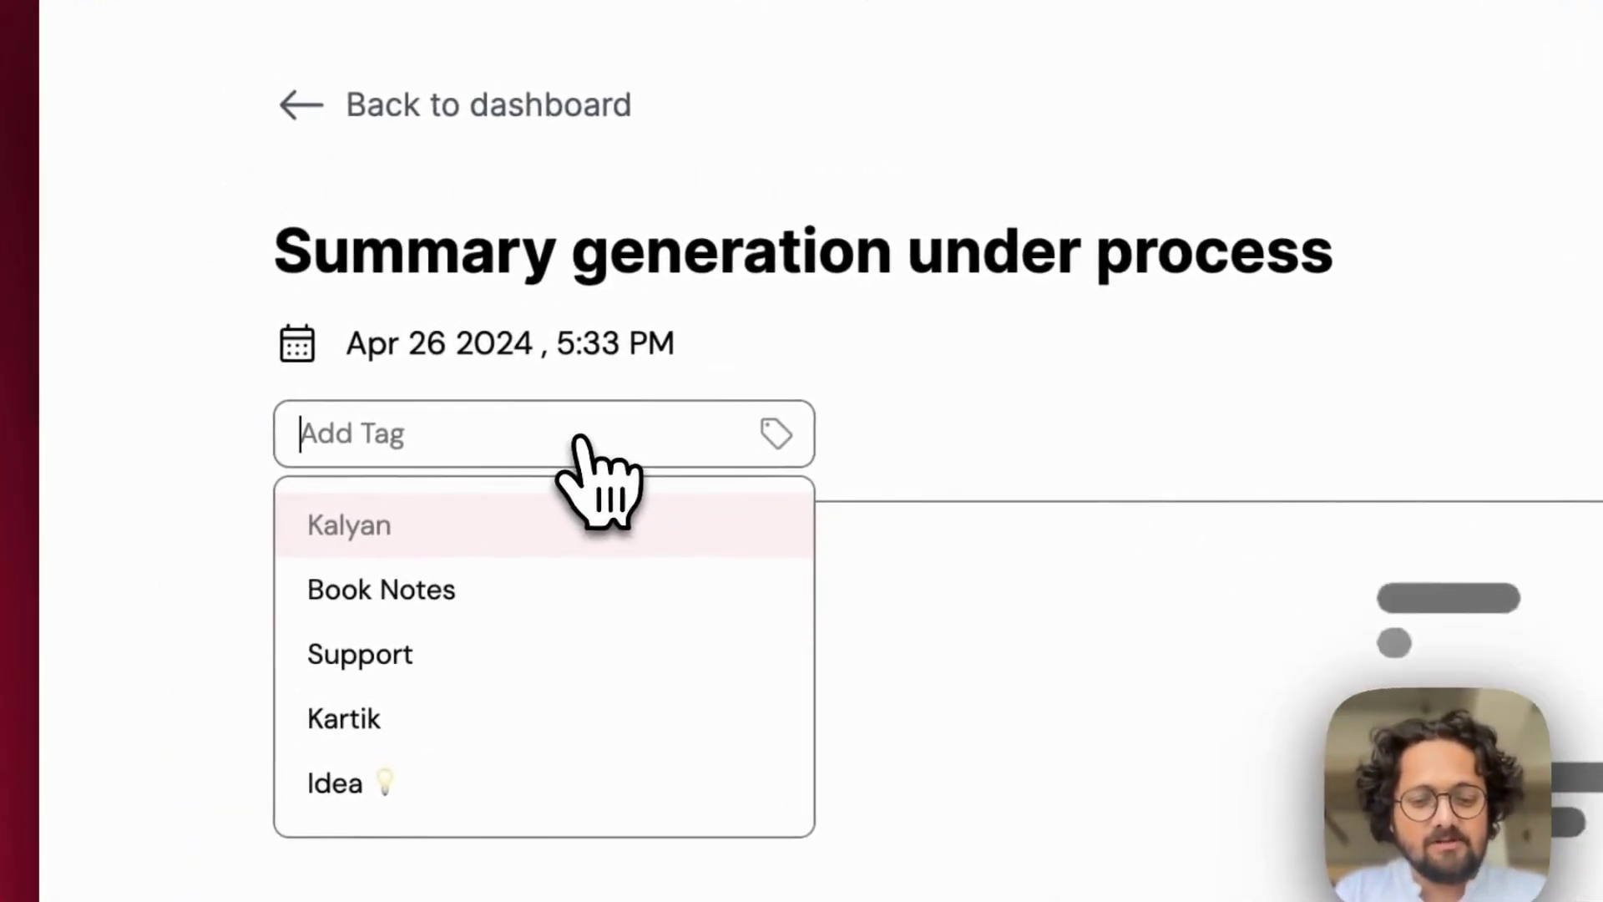
type("Reco")
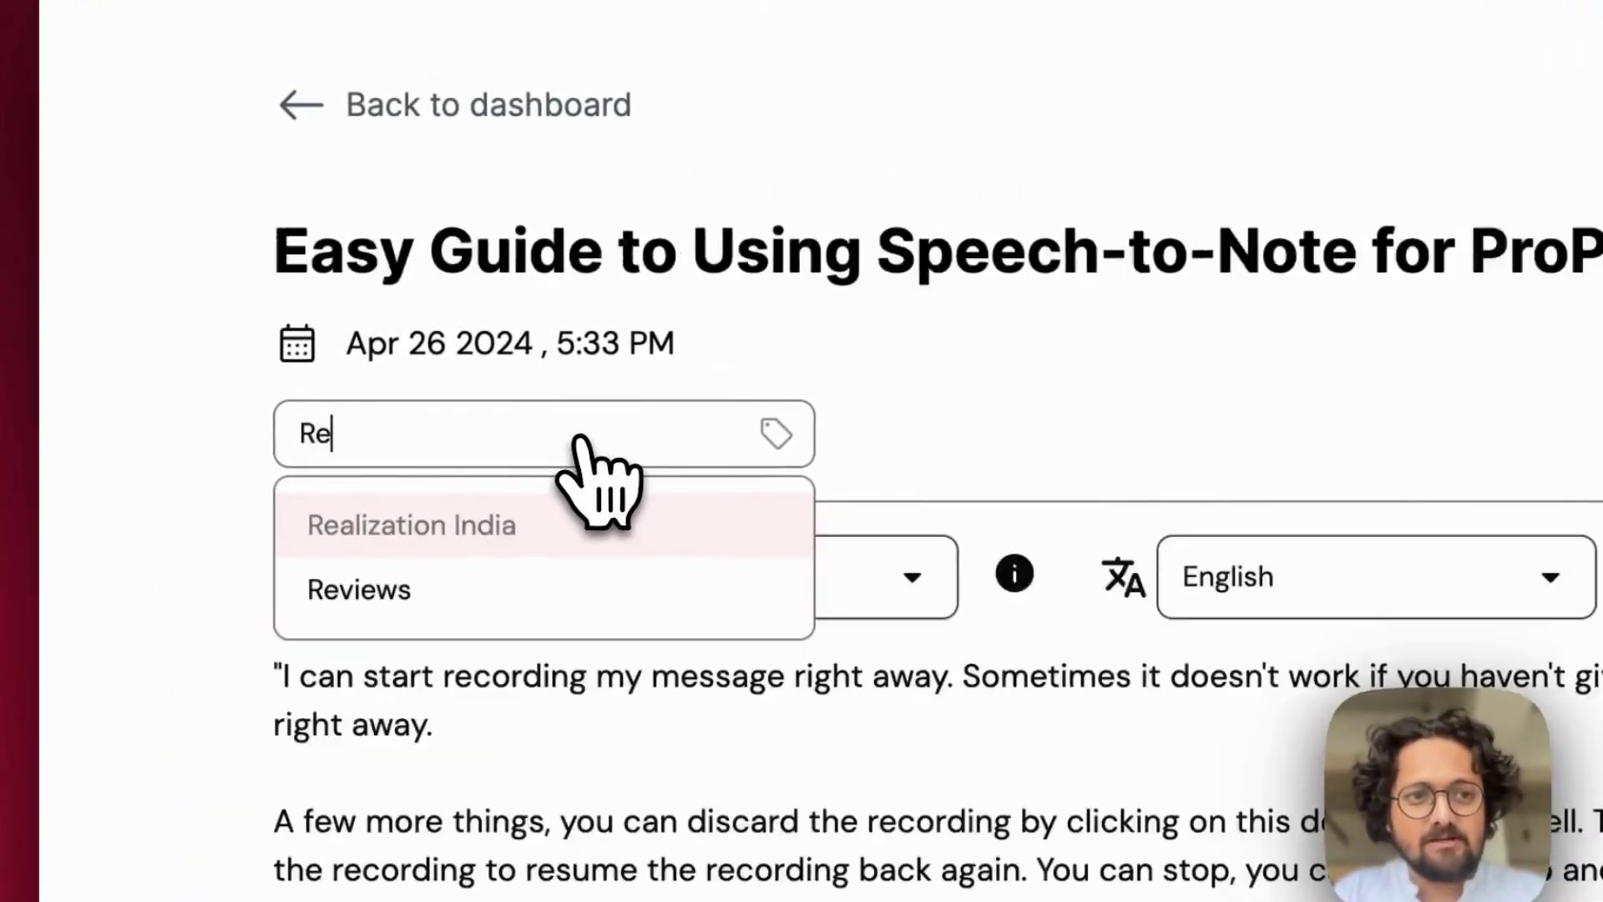
type("rding")
key("Return")
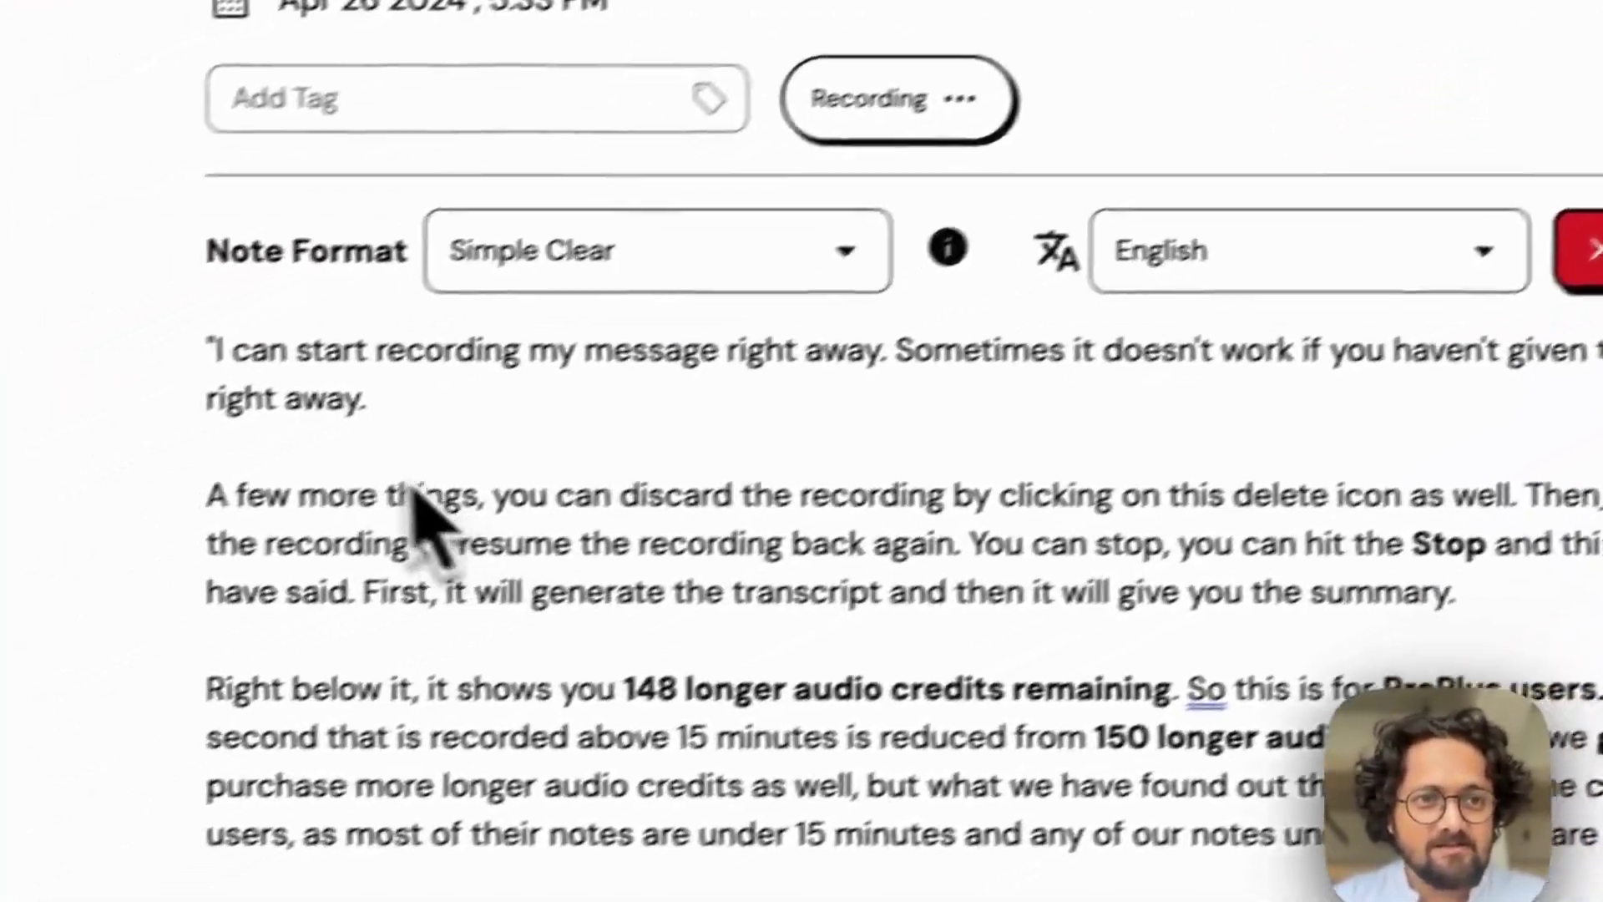
Step: Scroll through the Simple Clear summary, then hide and show the transcript again
scroll(369, 422, "down", 6)
scroll(422, 422, "up", 10)
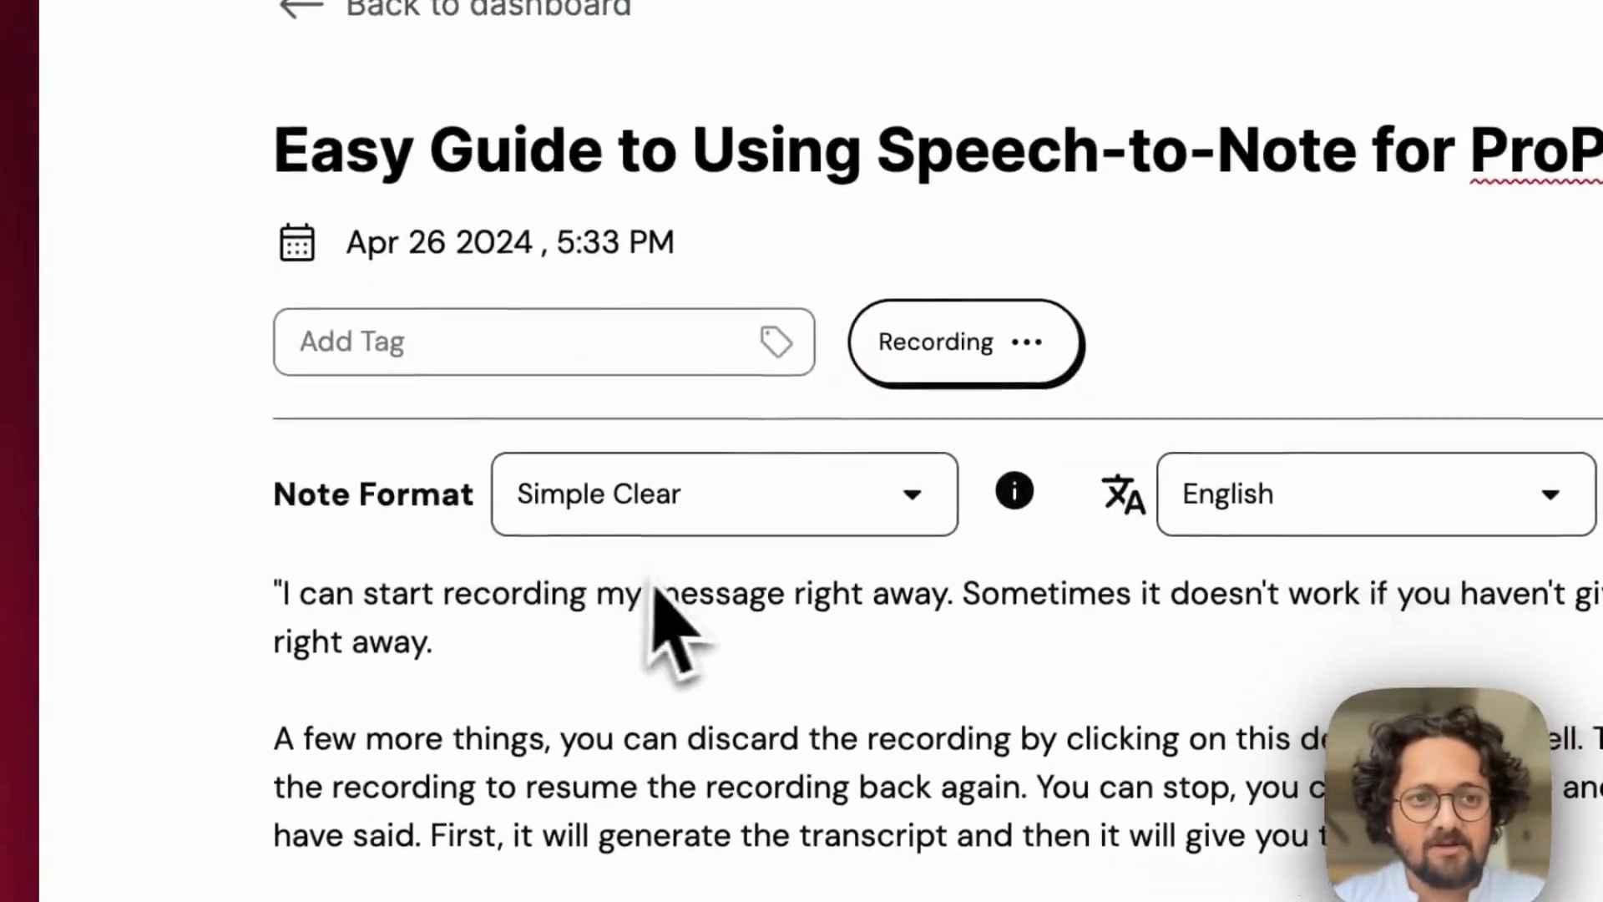
left_click(772, 388)
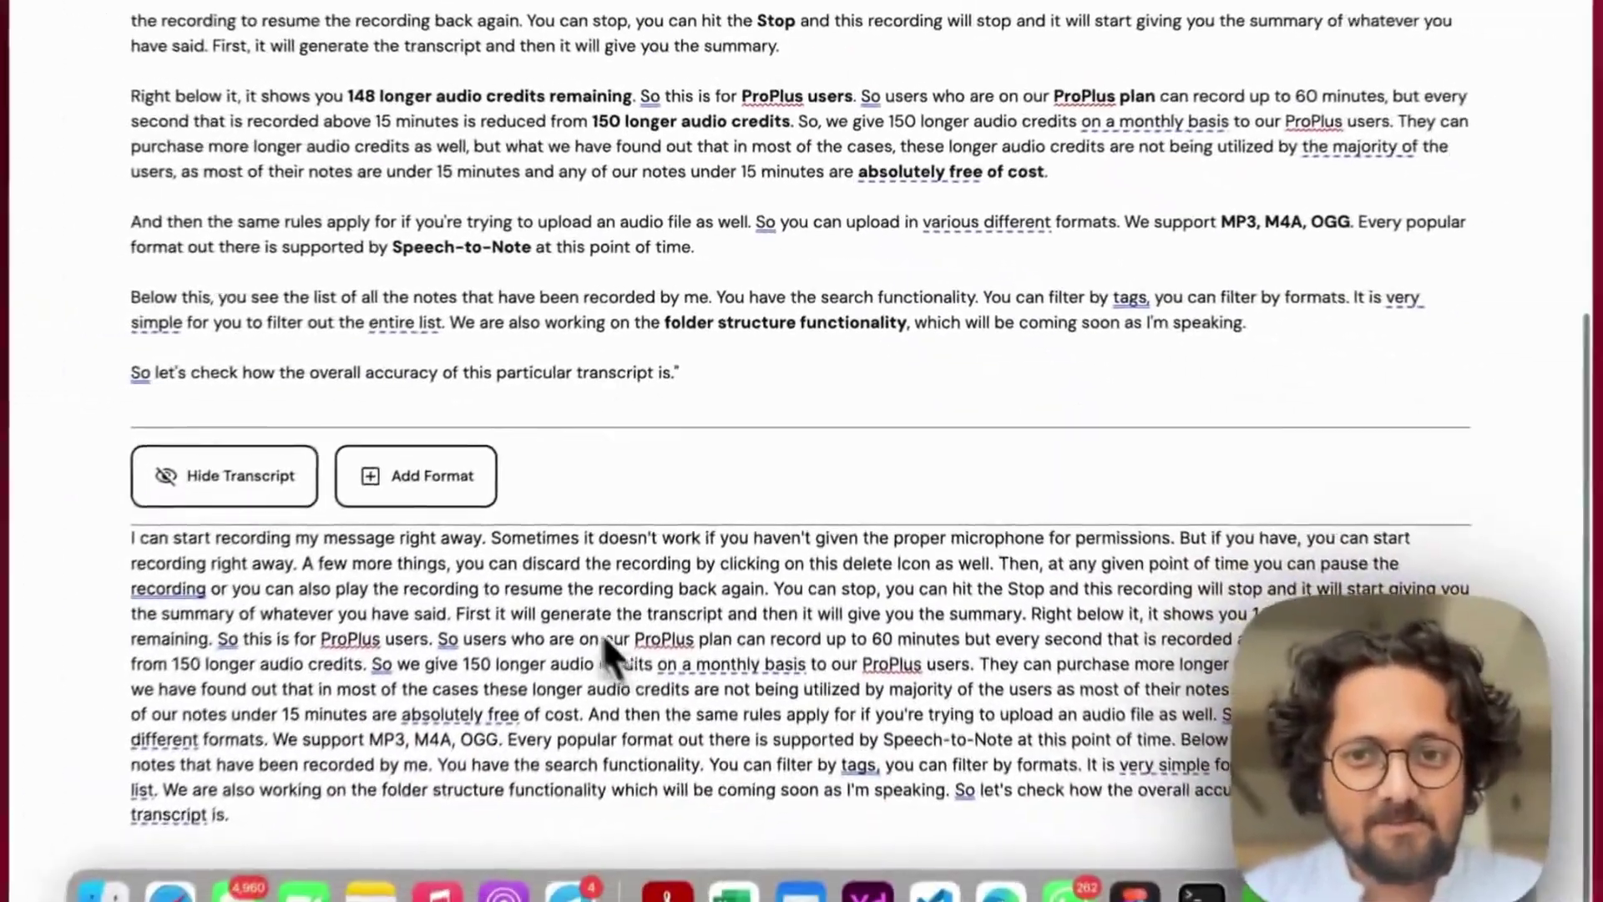
scroll(683, 476, "up", 5)
scroll(584, 468, "up", 3)
scroll(401, 455, "down", 3)
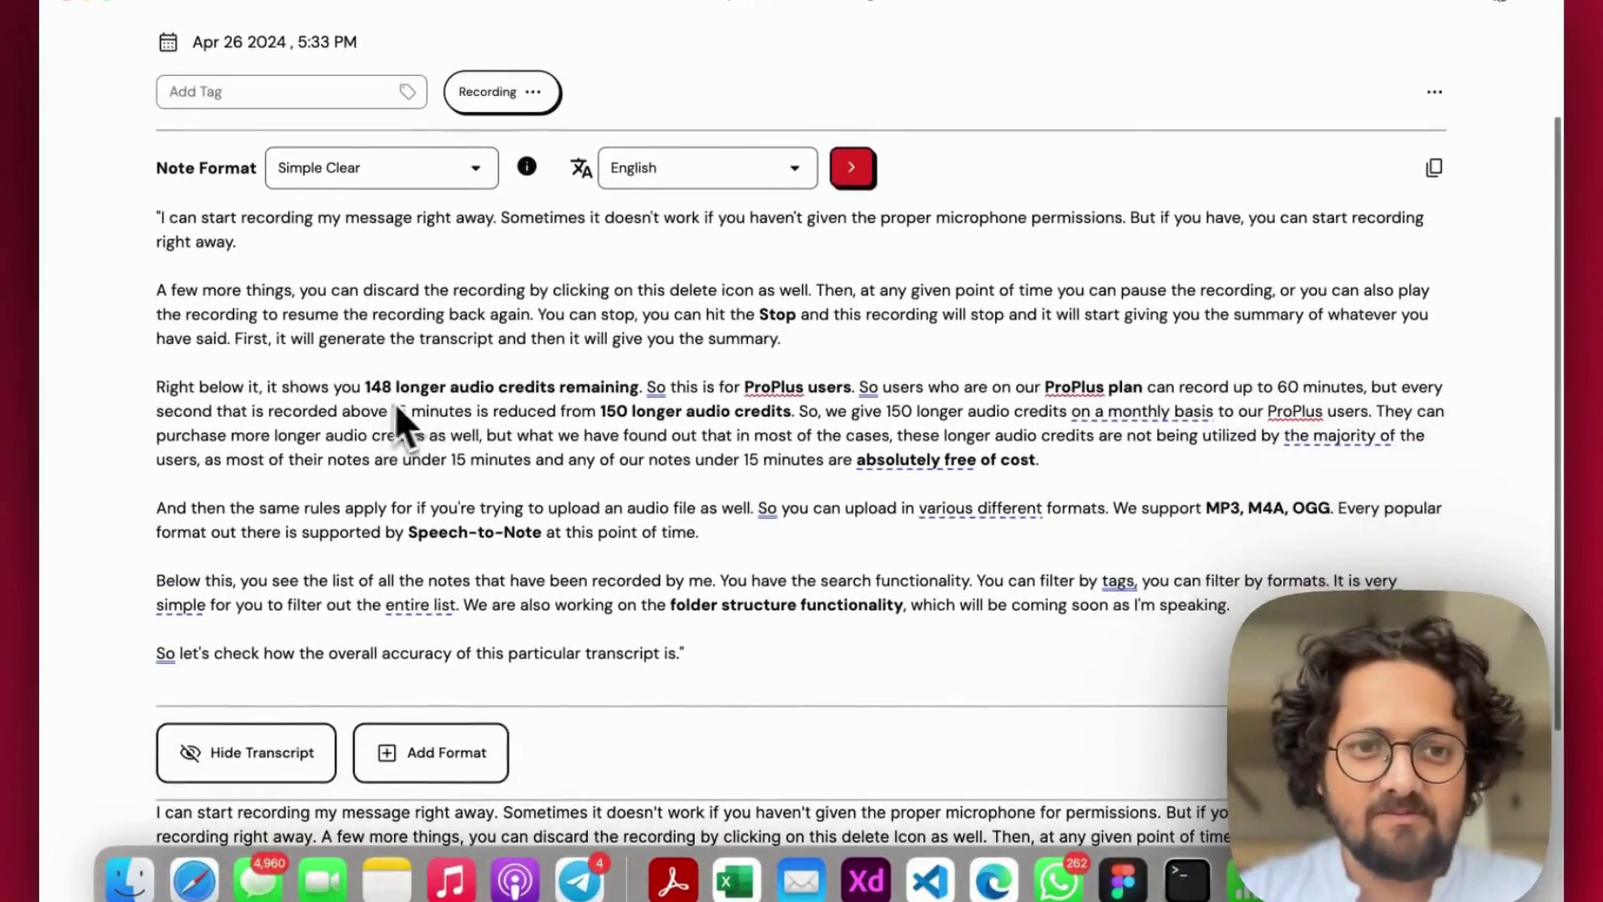
scroll(368, 392, "down", 3)
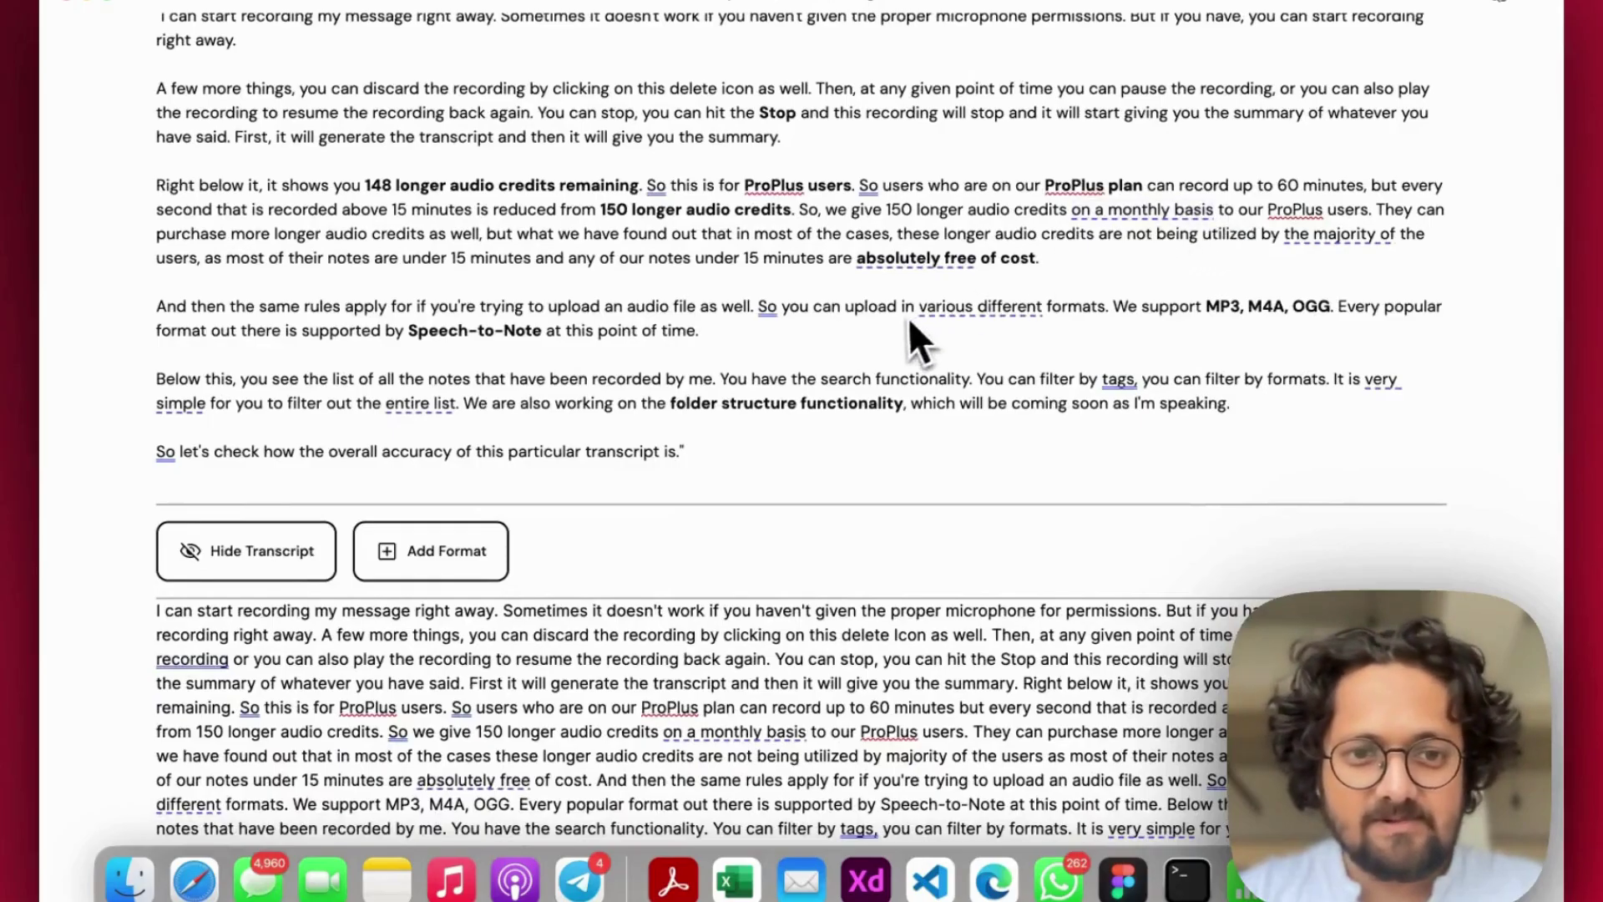
scroll(752, 393, "down", 2)
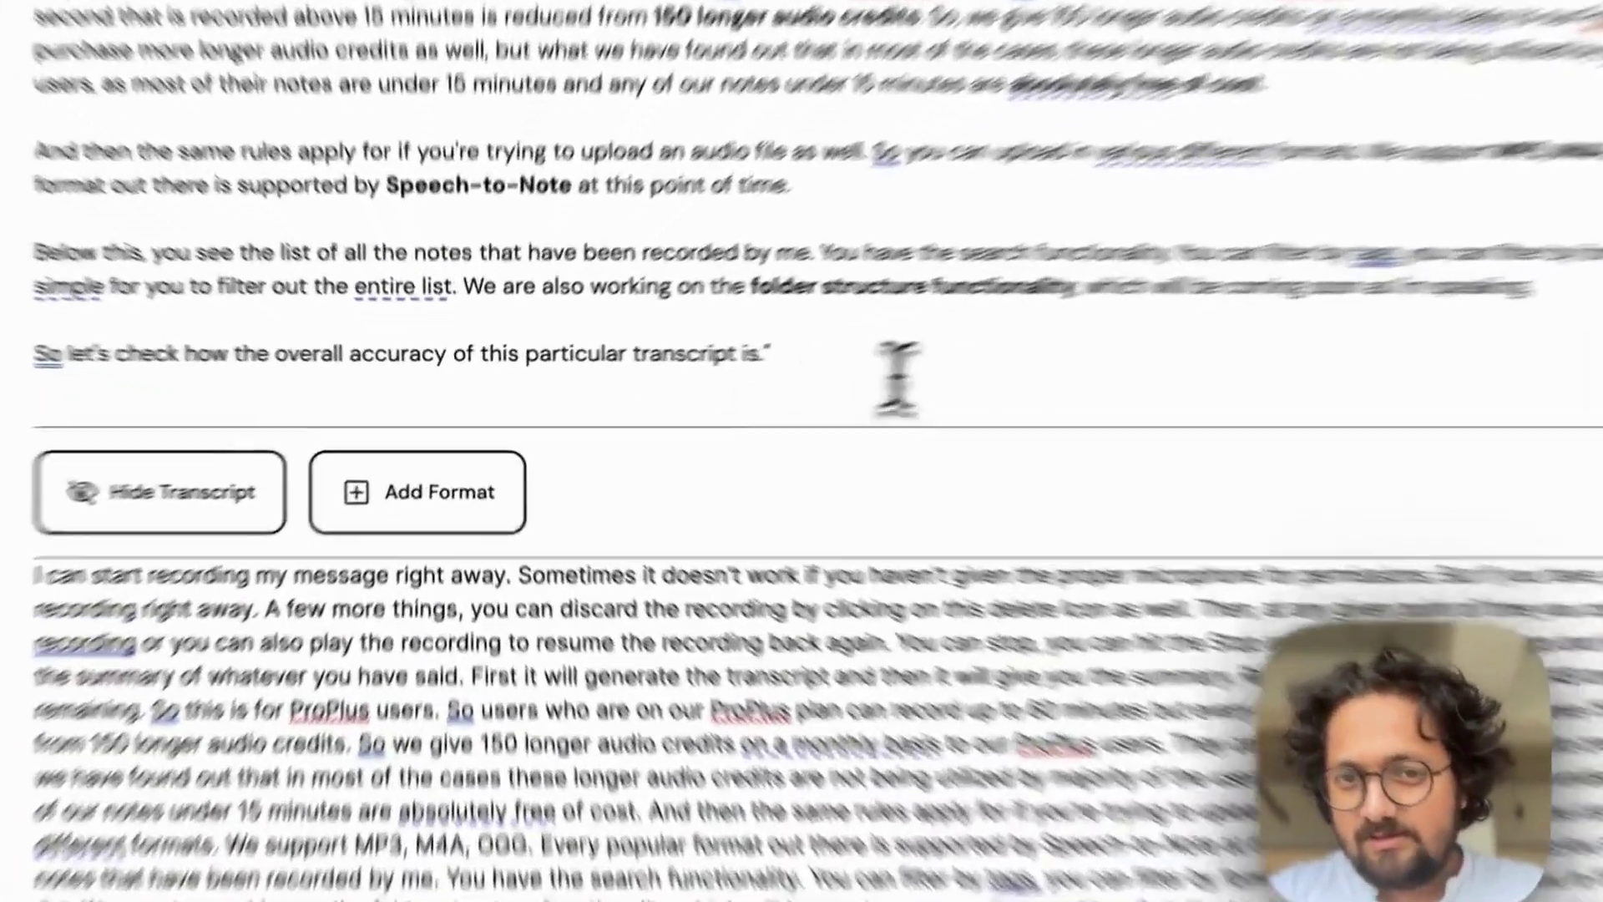
left_click(814, 386)
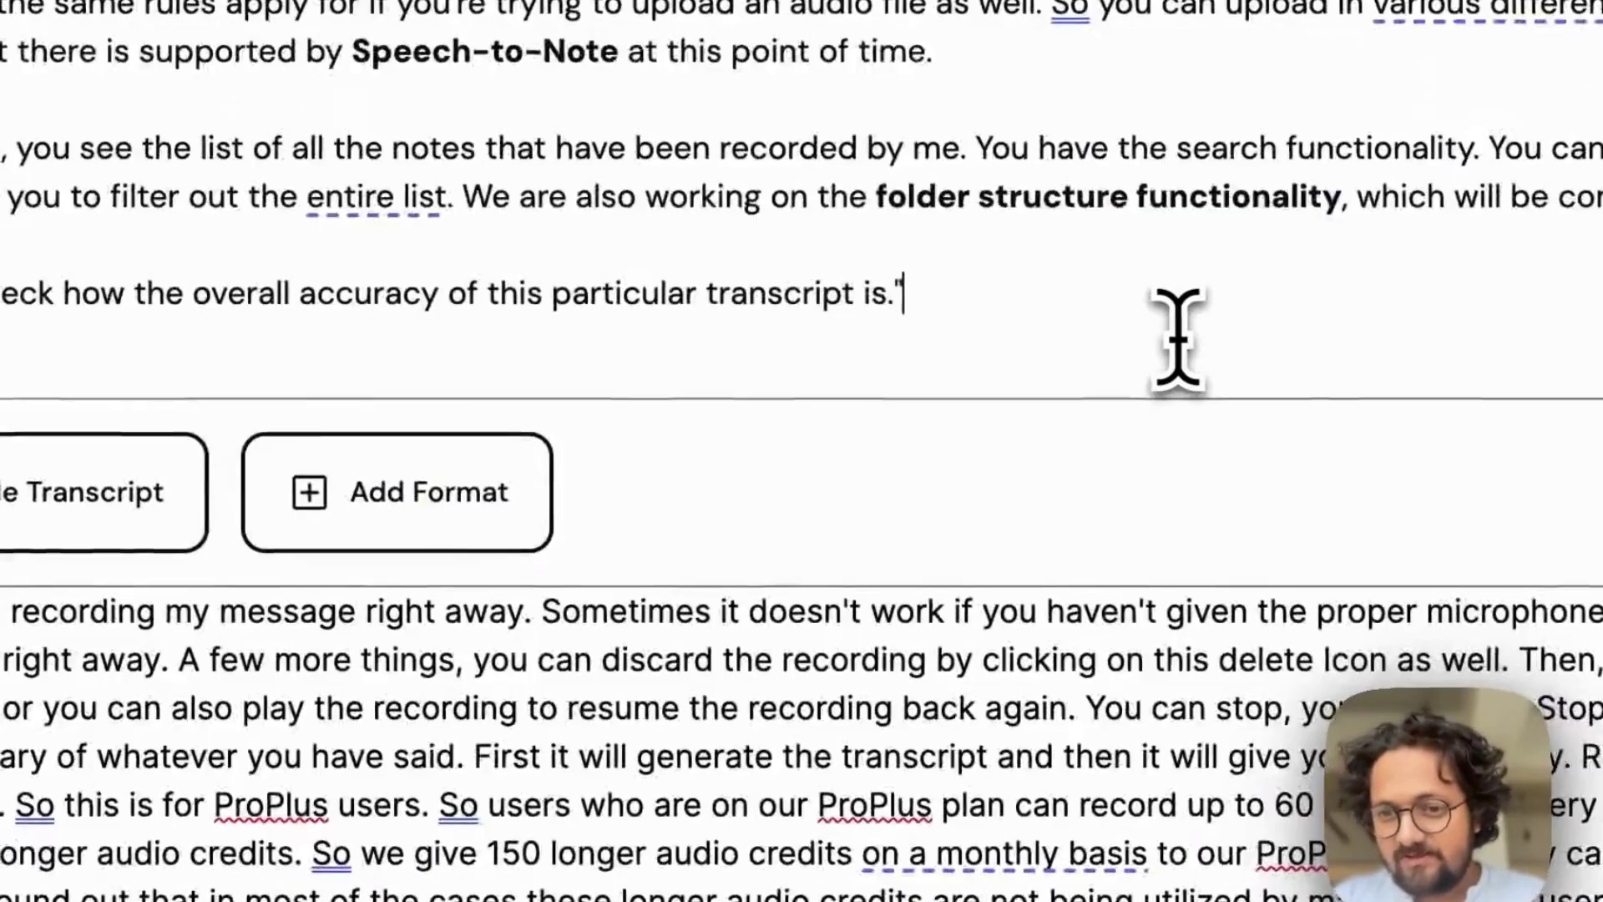
left_click(84, 526)
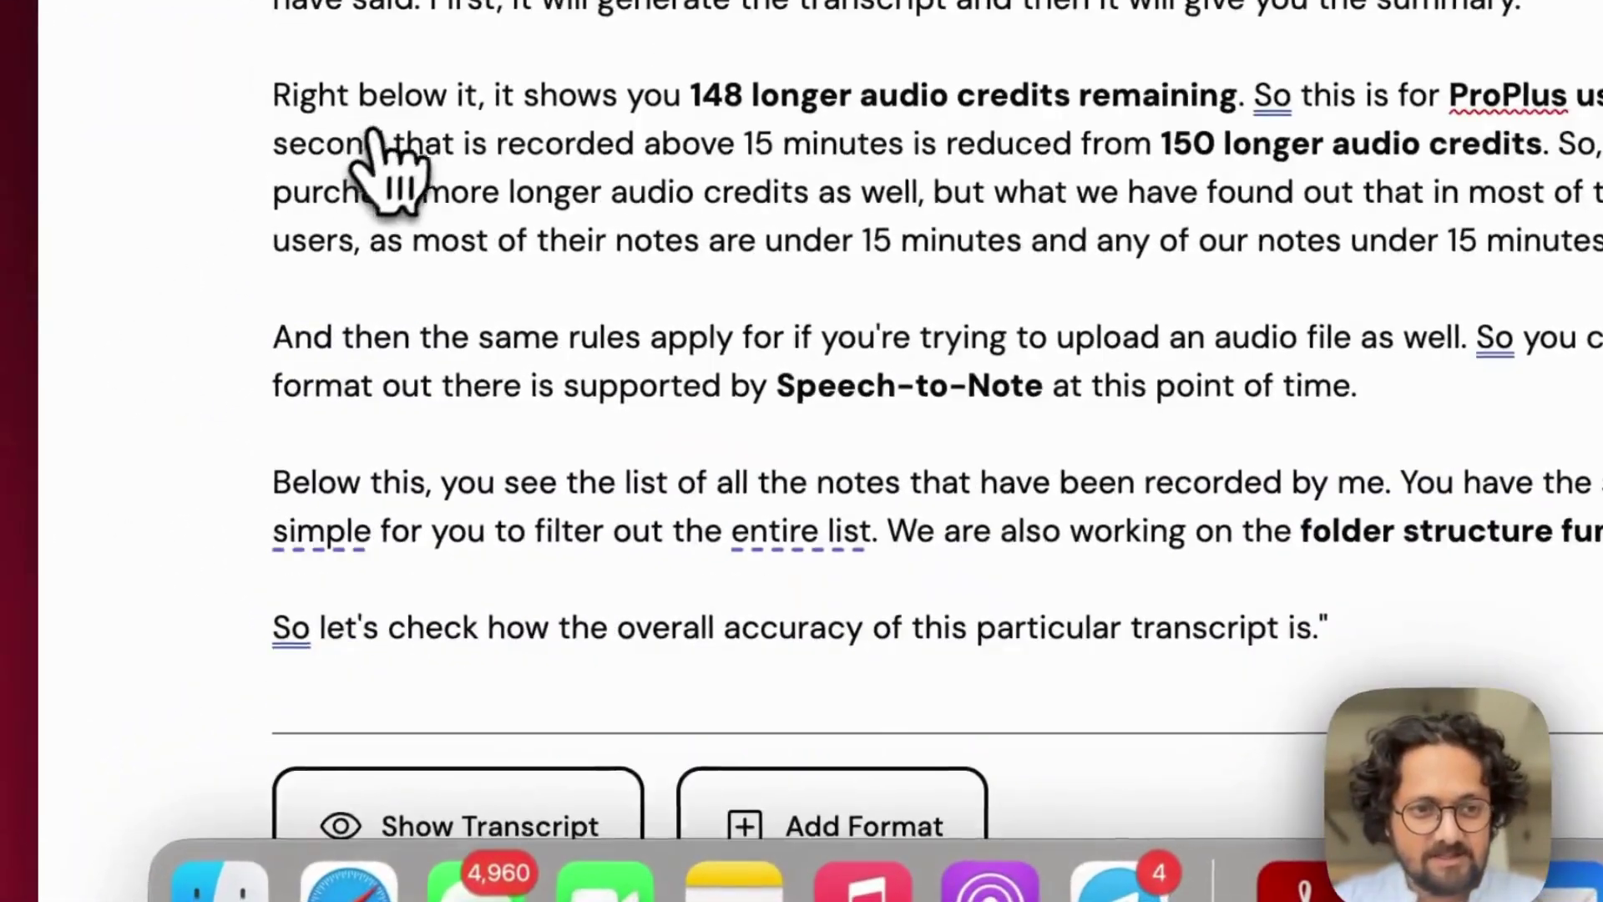
scroll(434, 710, "down", 1)
left_click(459, 794)
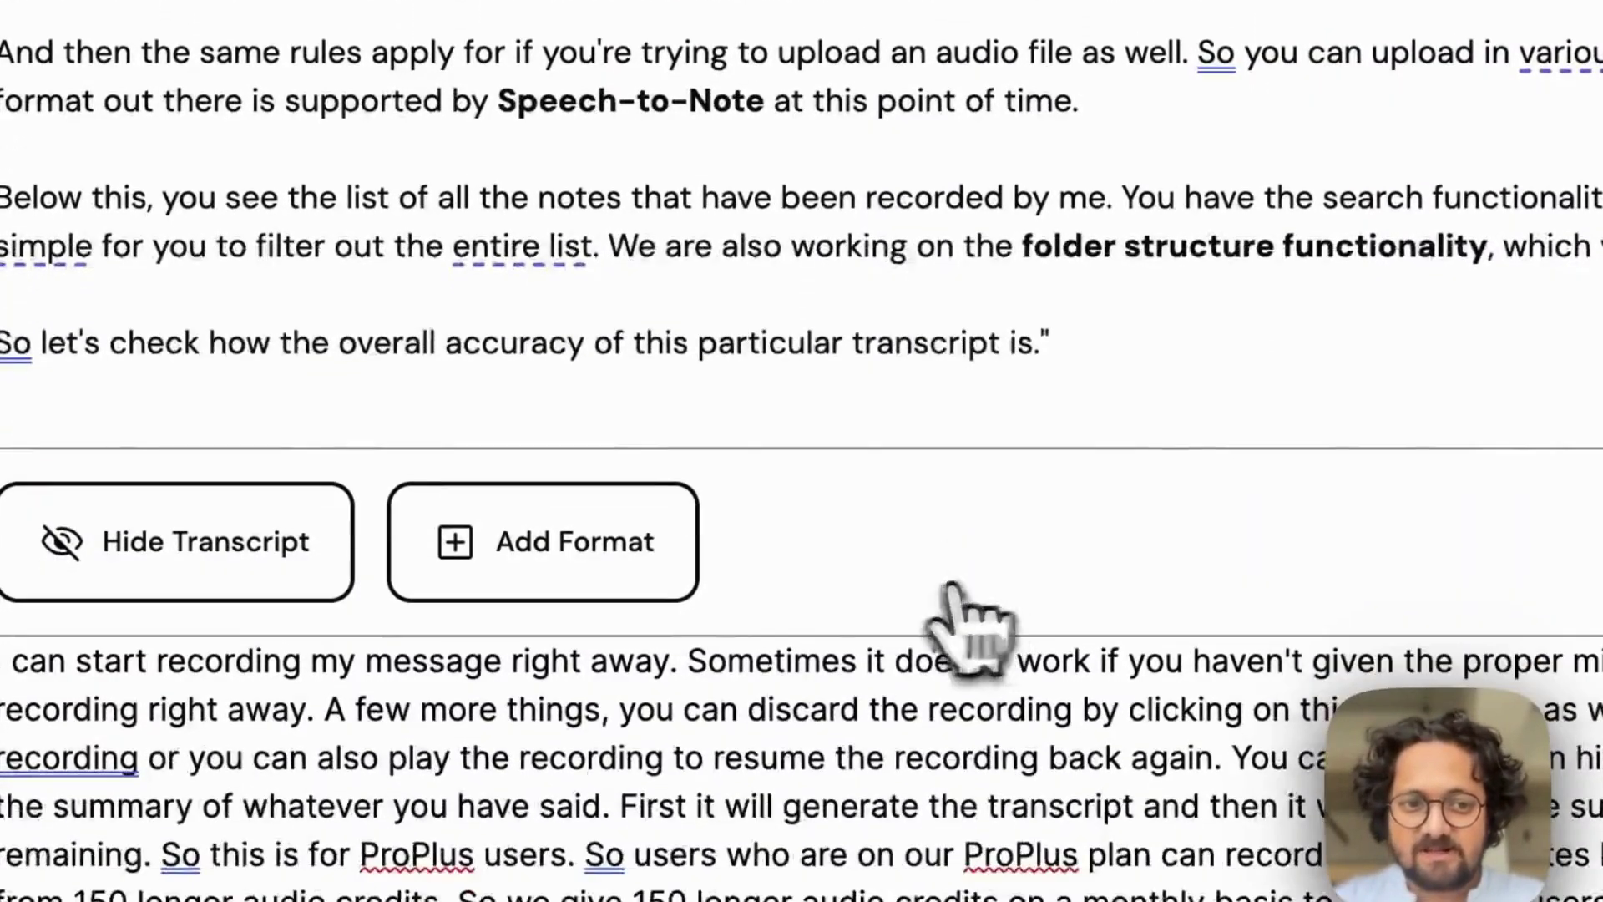
Step: Add Formal Email as another format for this transcript and start generating it
left_click(660, 680)
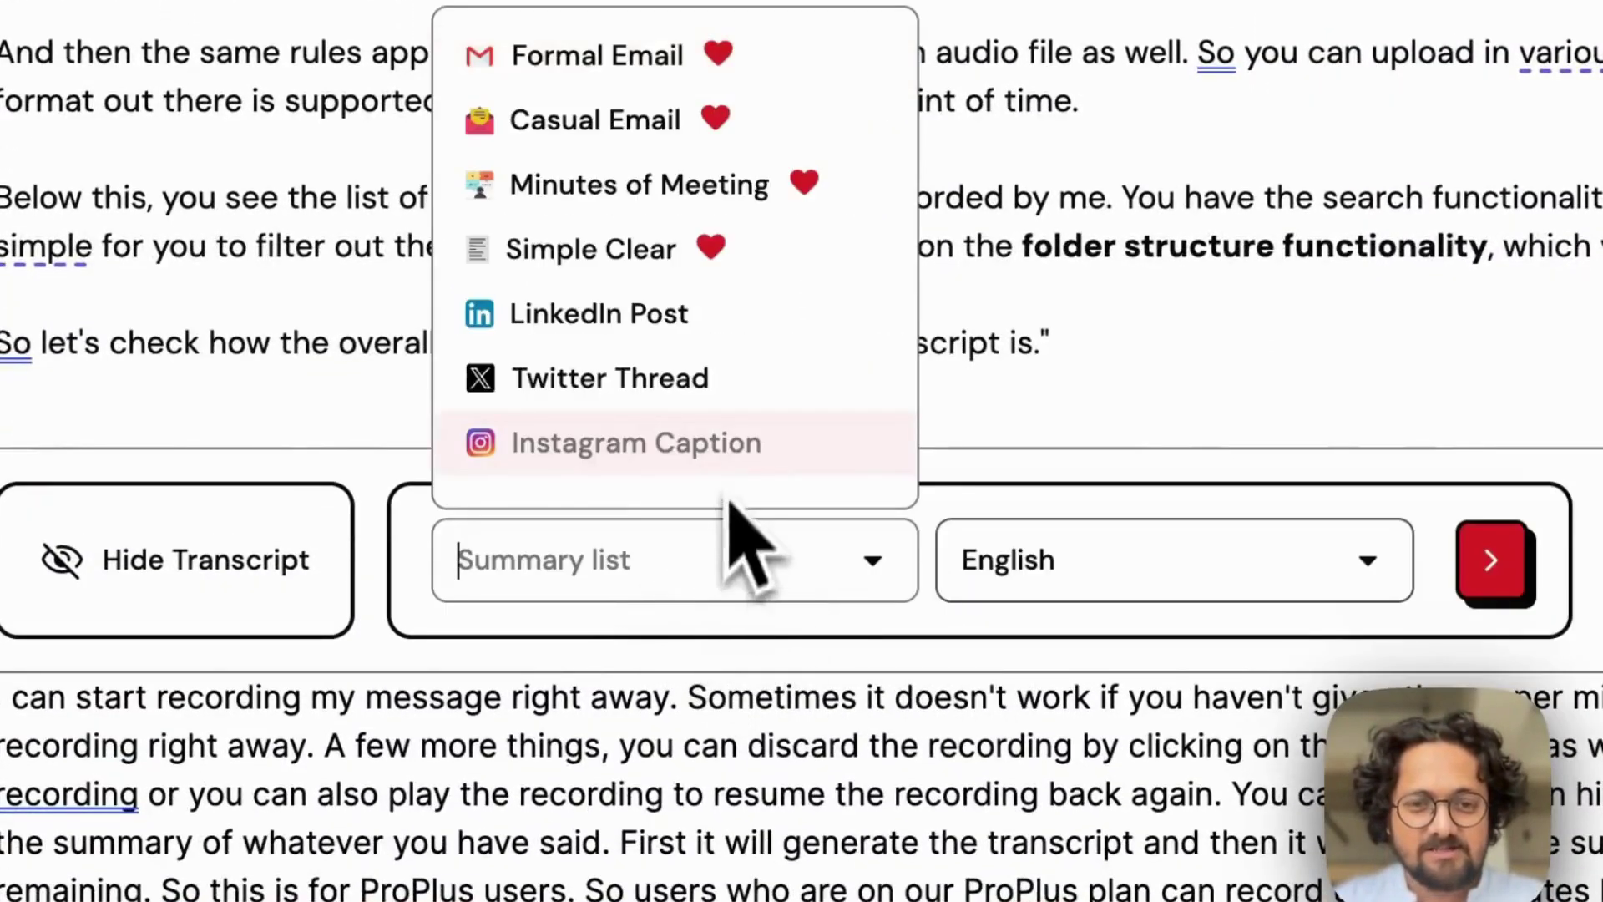
scroll(739, 317, "down", 3)
scroll(715, 284, "up", 4)
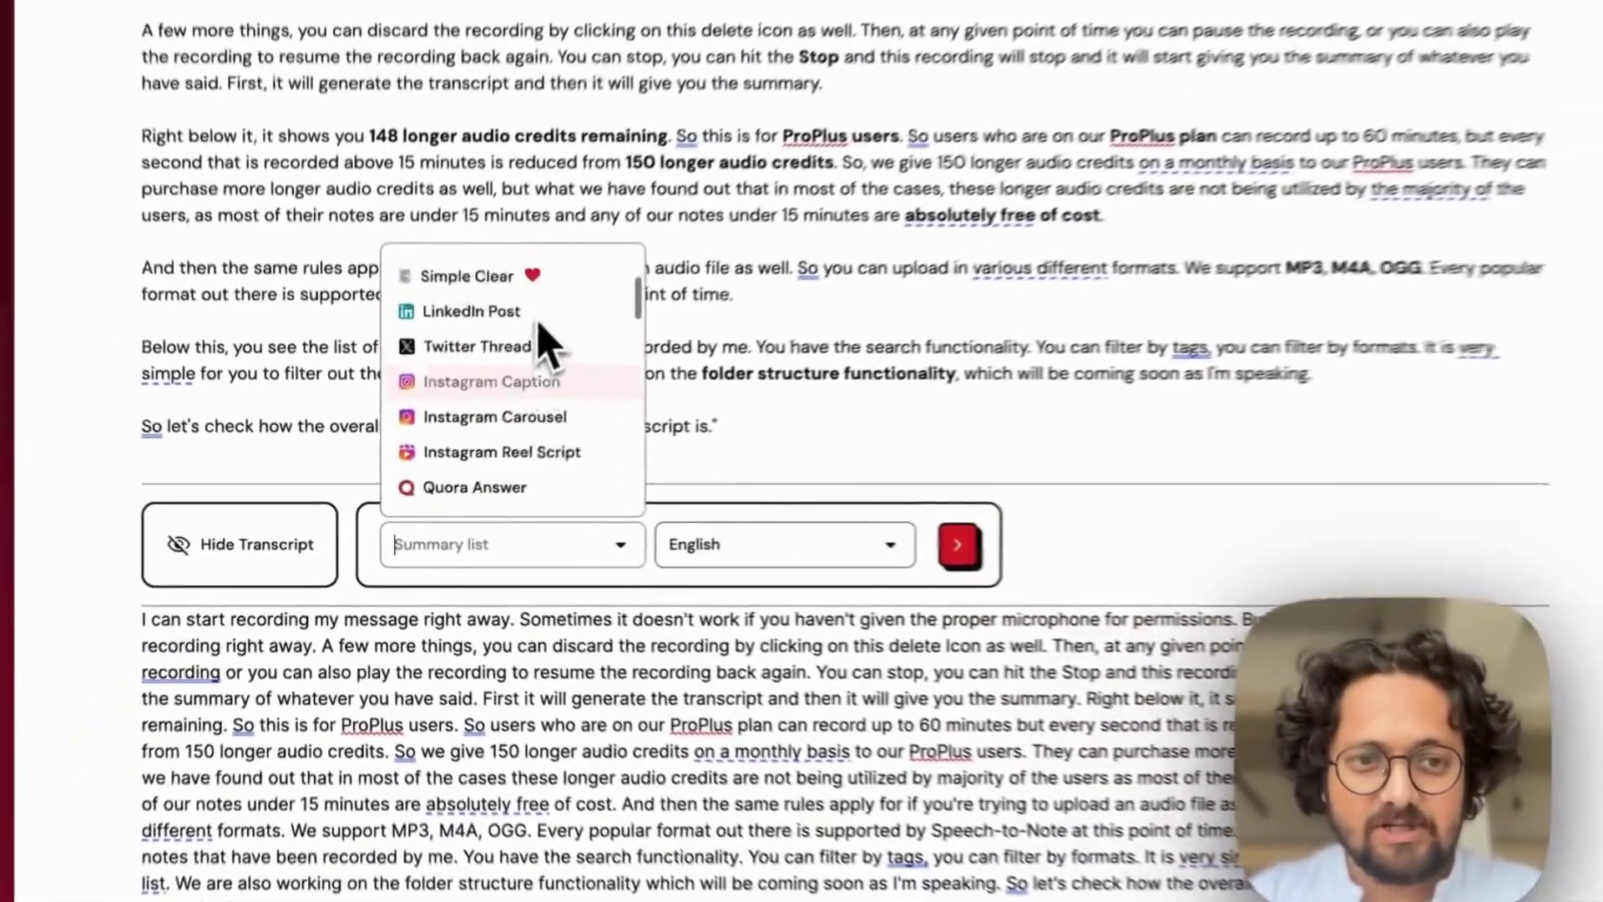
scroll(547, 134, "down", 4)
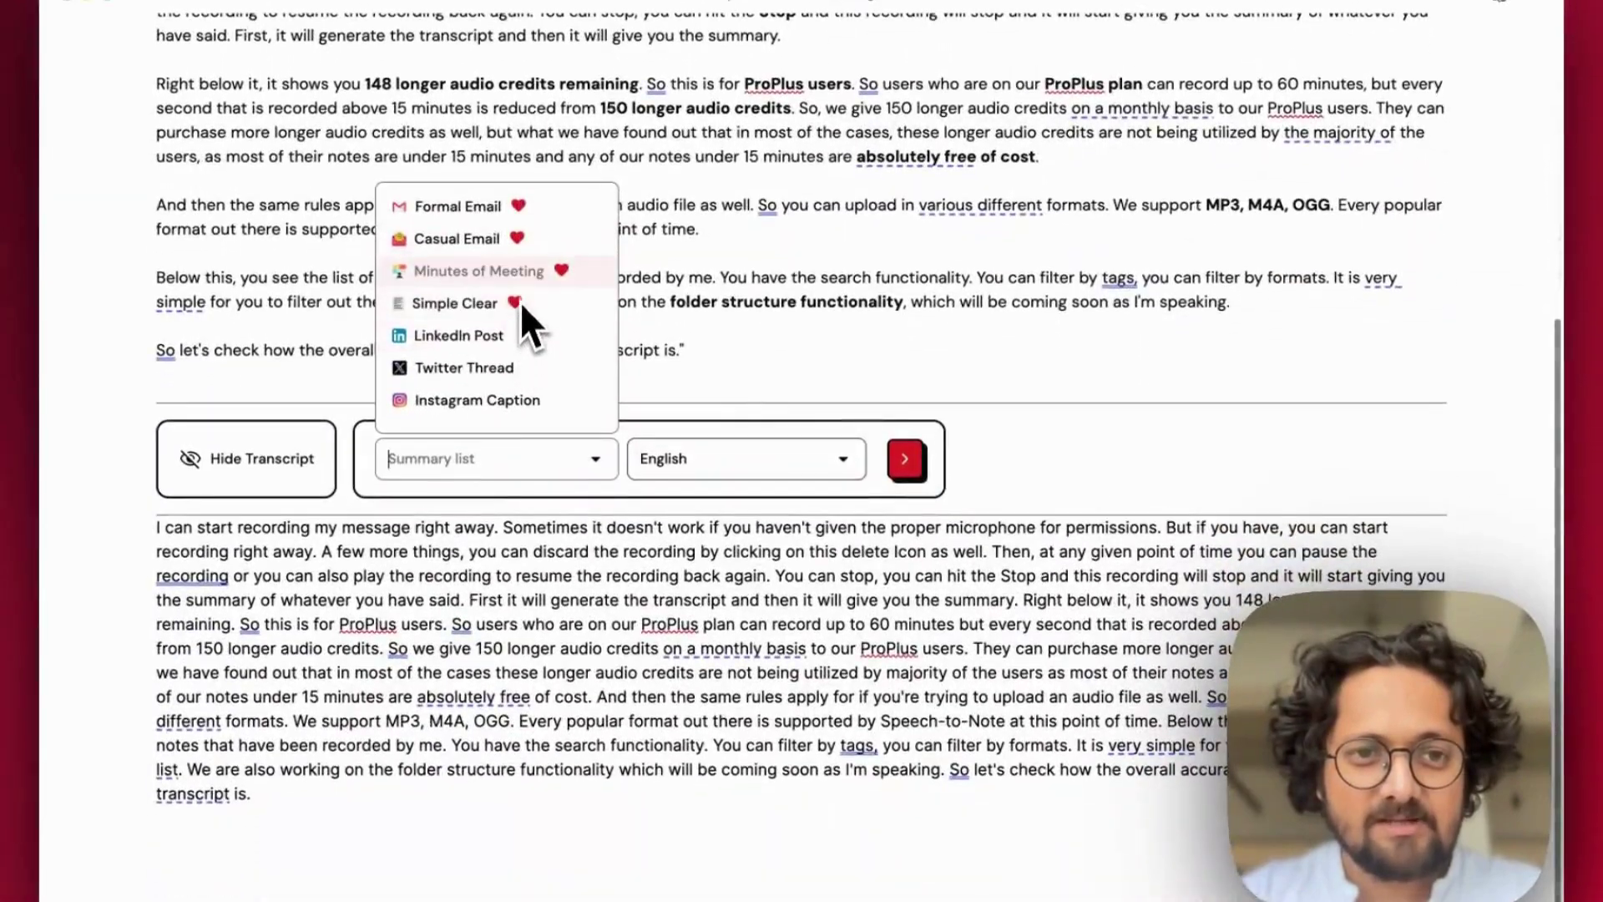
type("Sim")
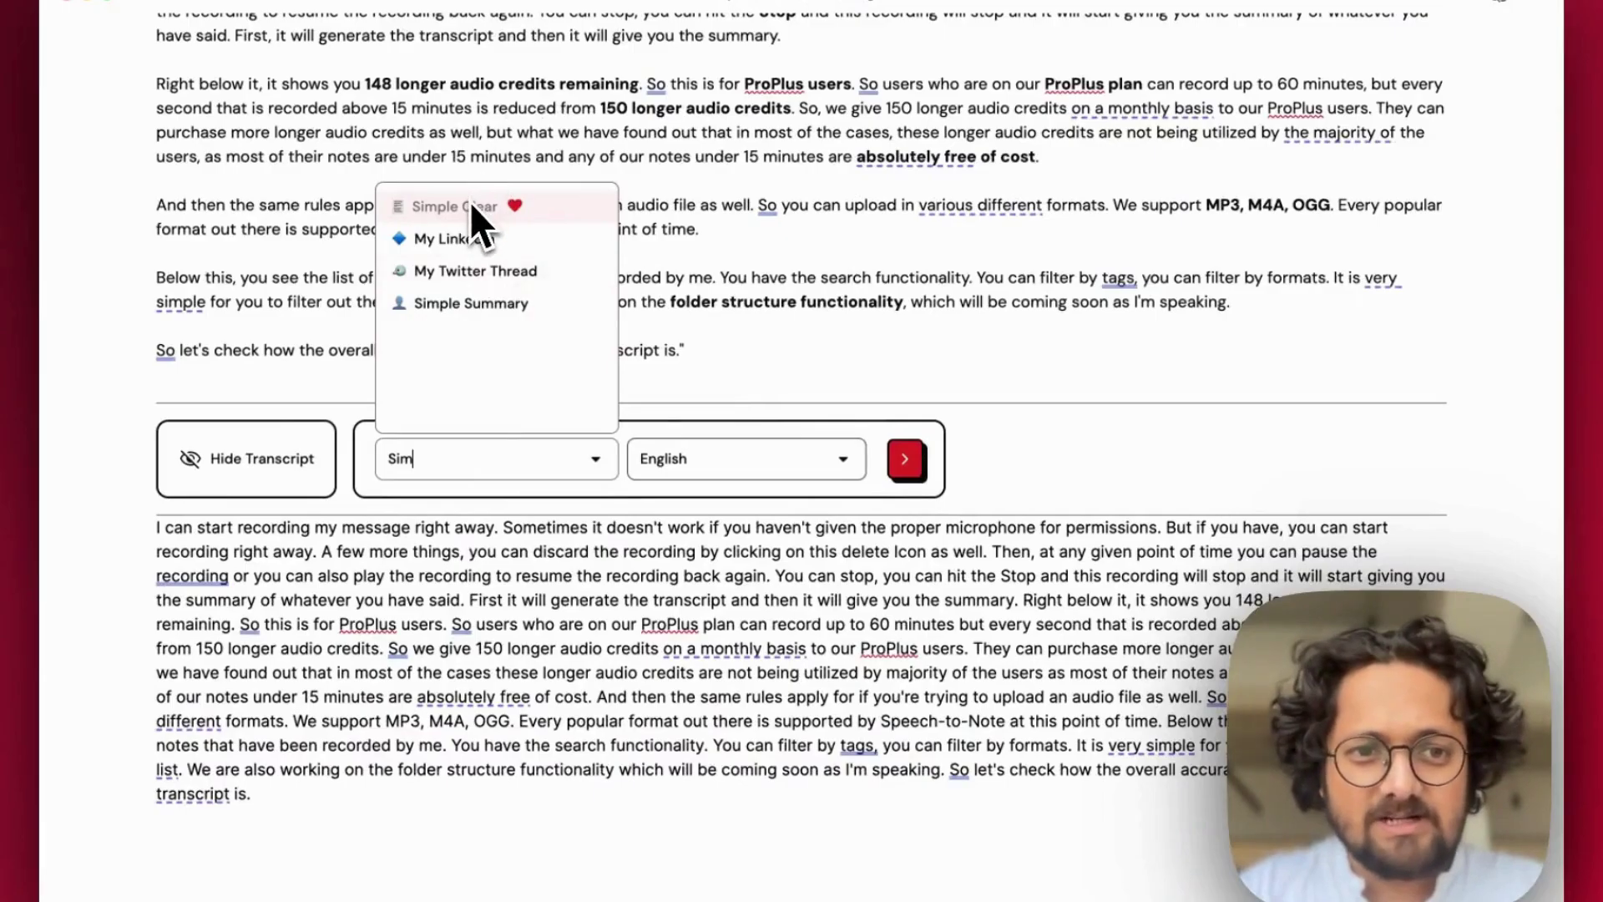
type("Linked")
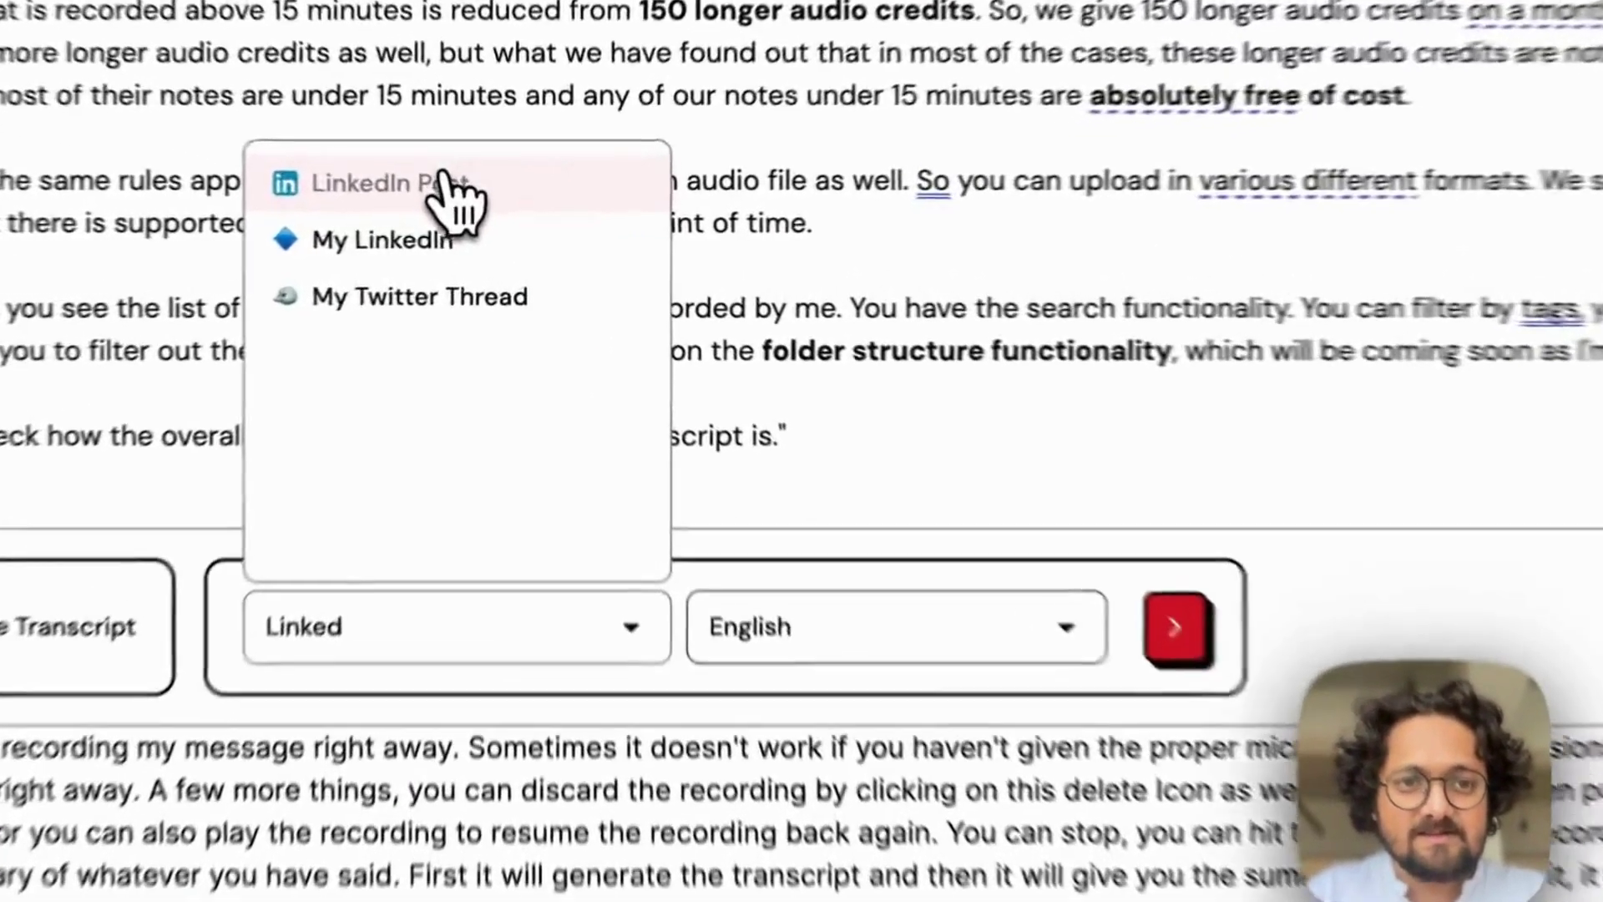
left_click(441, 179)
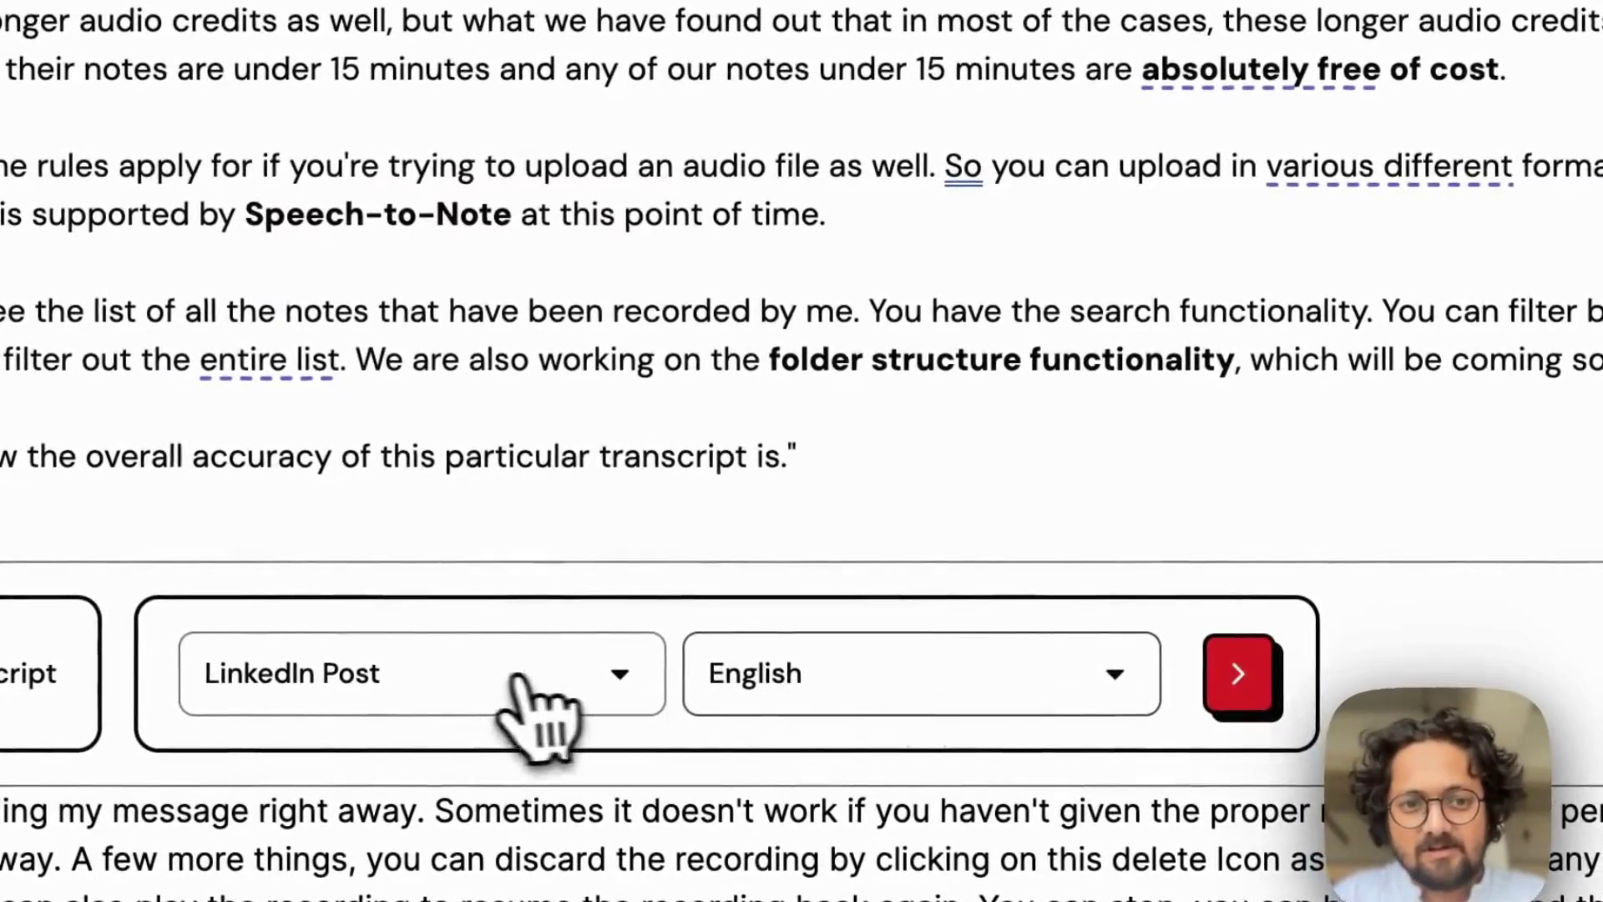
left_click(494, 679)
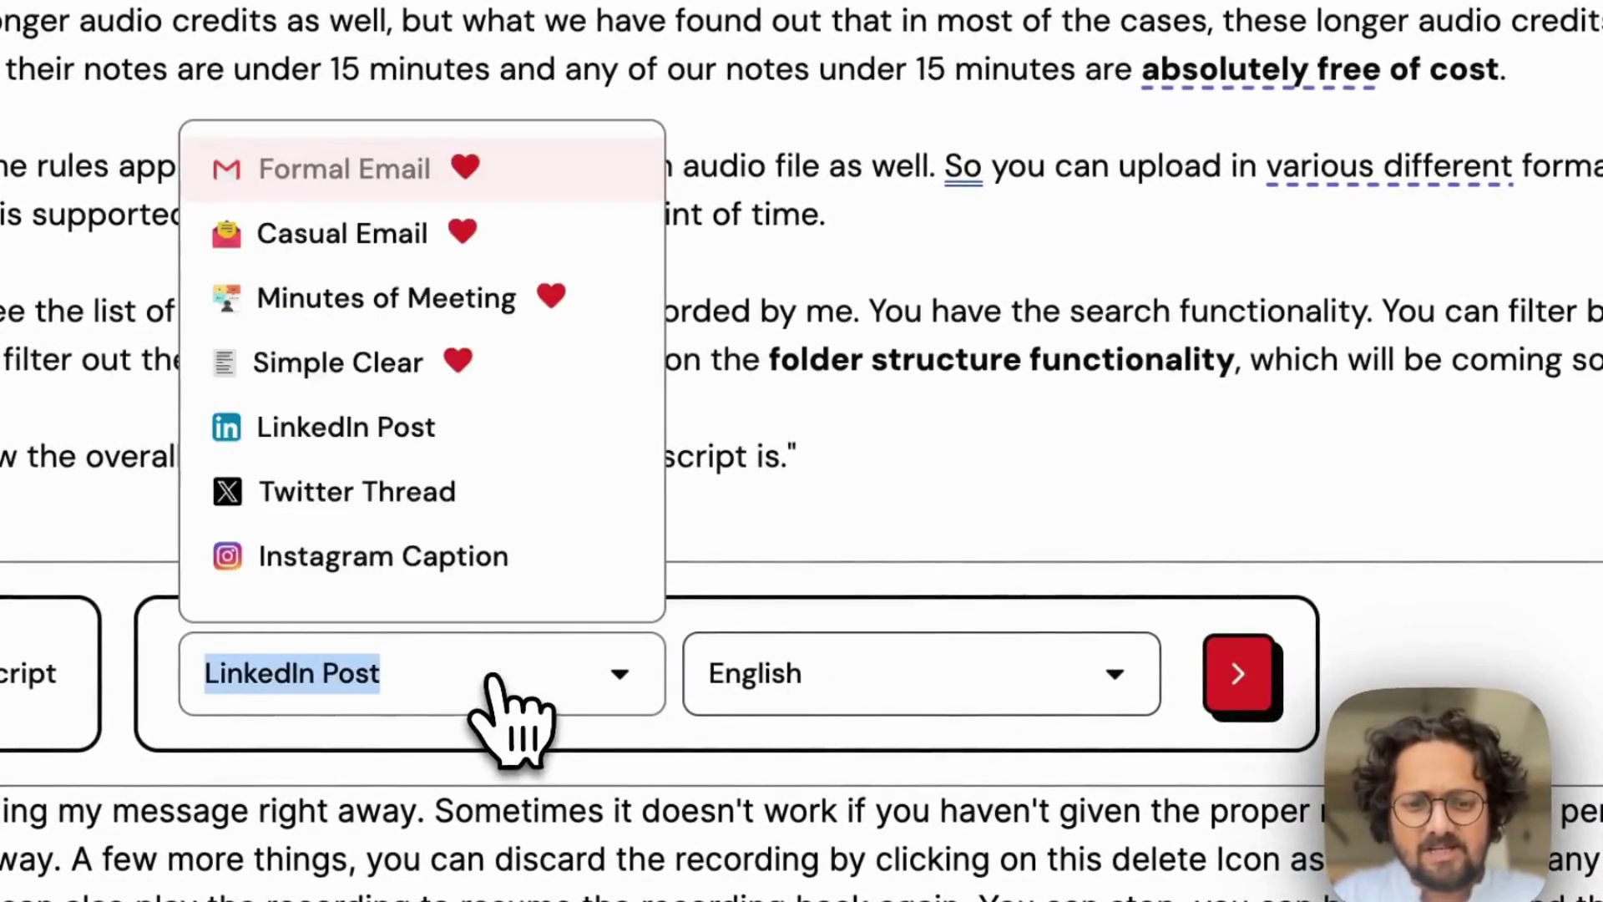
type("Emai")
left_click(434, 171)
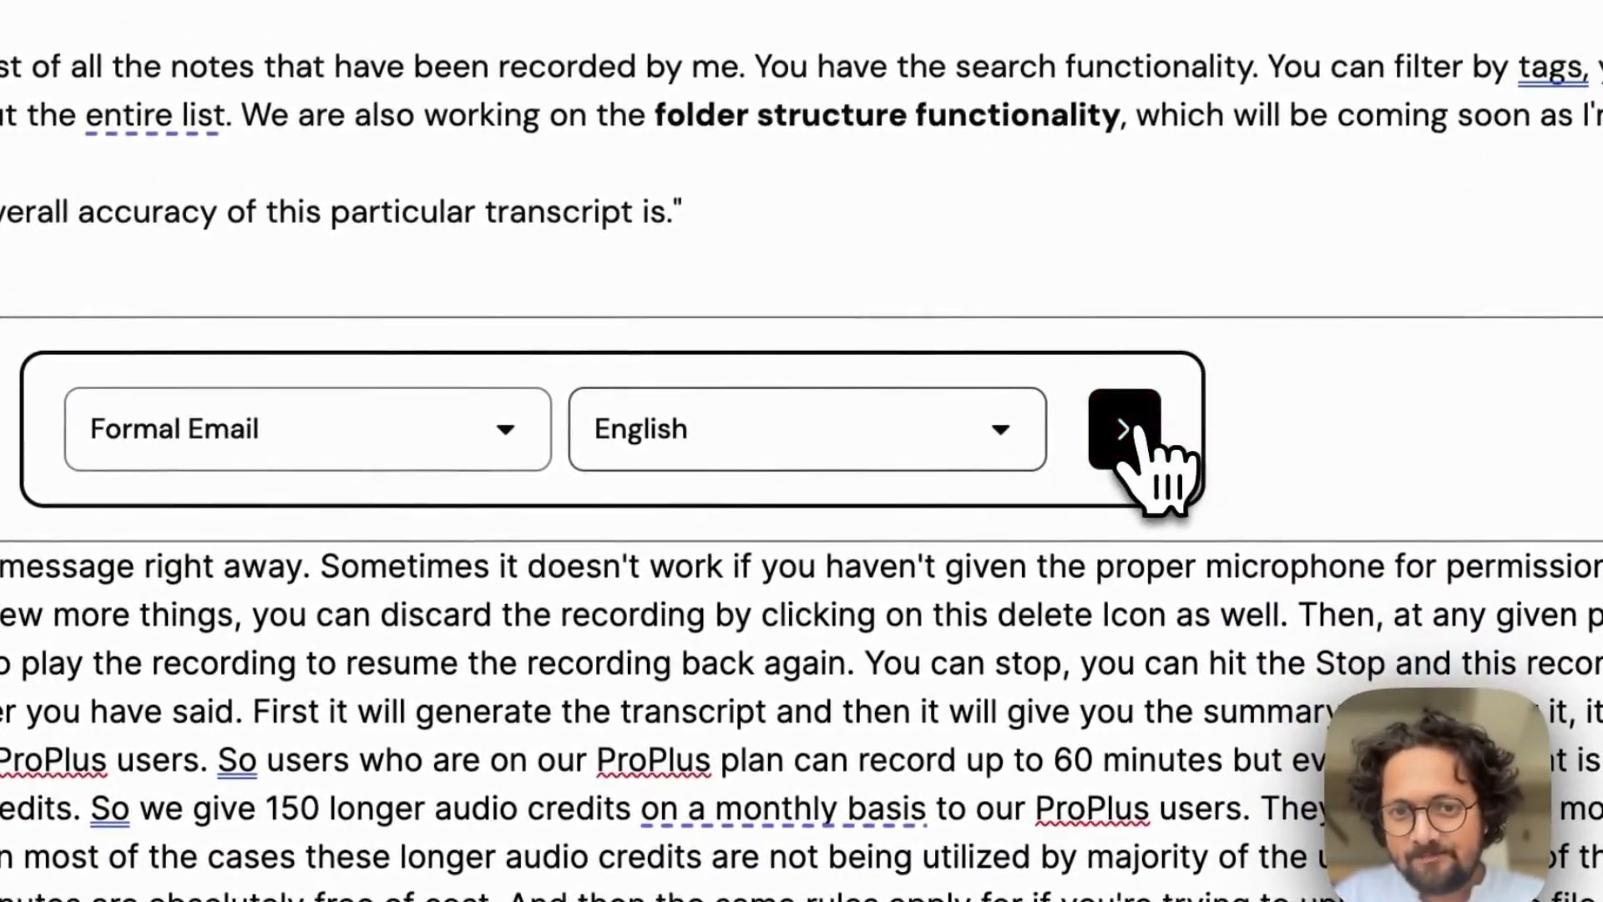
left_click(1127, 429)
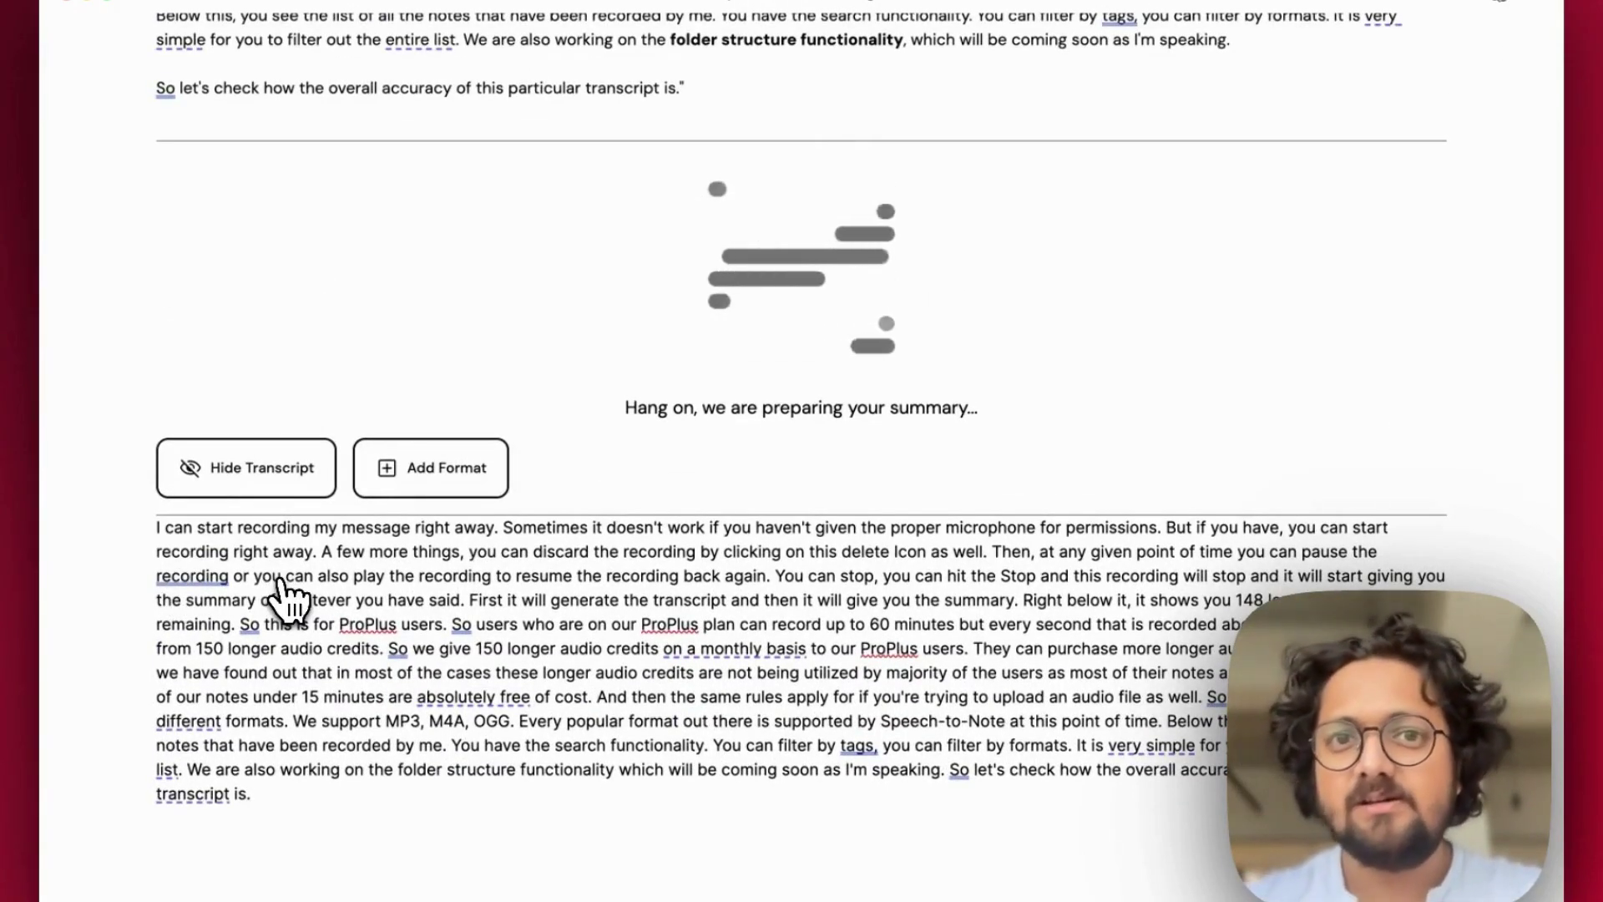
Step: Scroll through the finished Formal Email version of the note
scroll(288, 597, "up", 10)
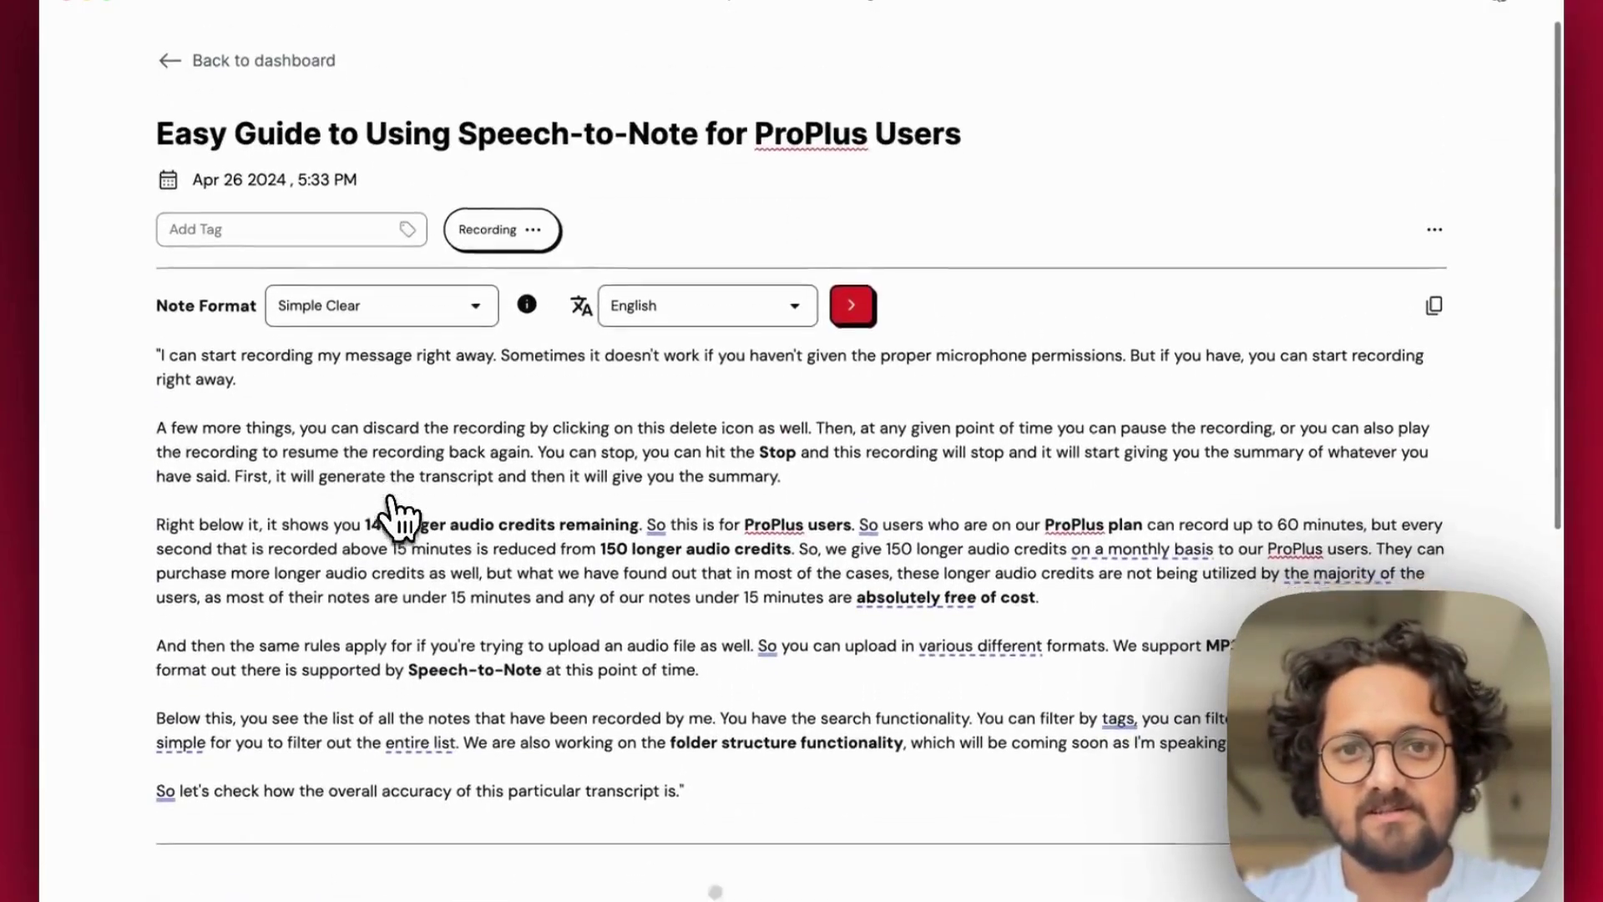
scroll(390, 499, "down", 6)
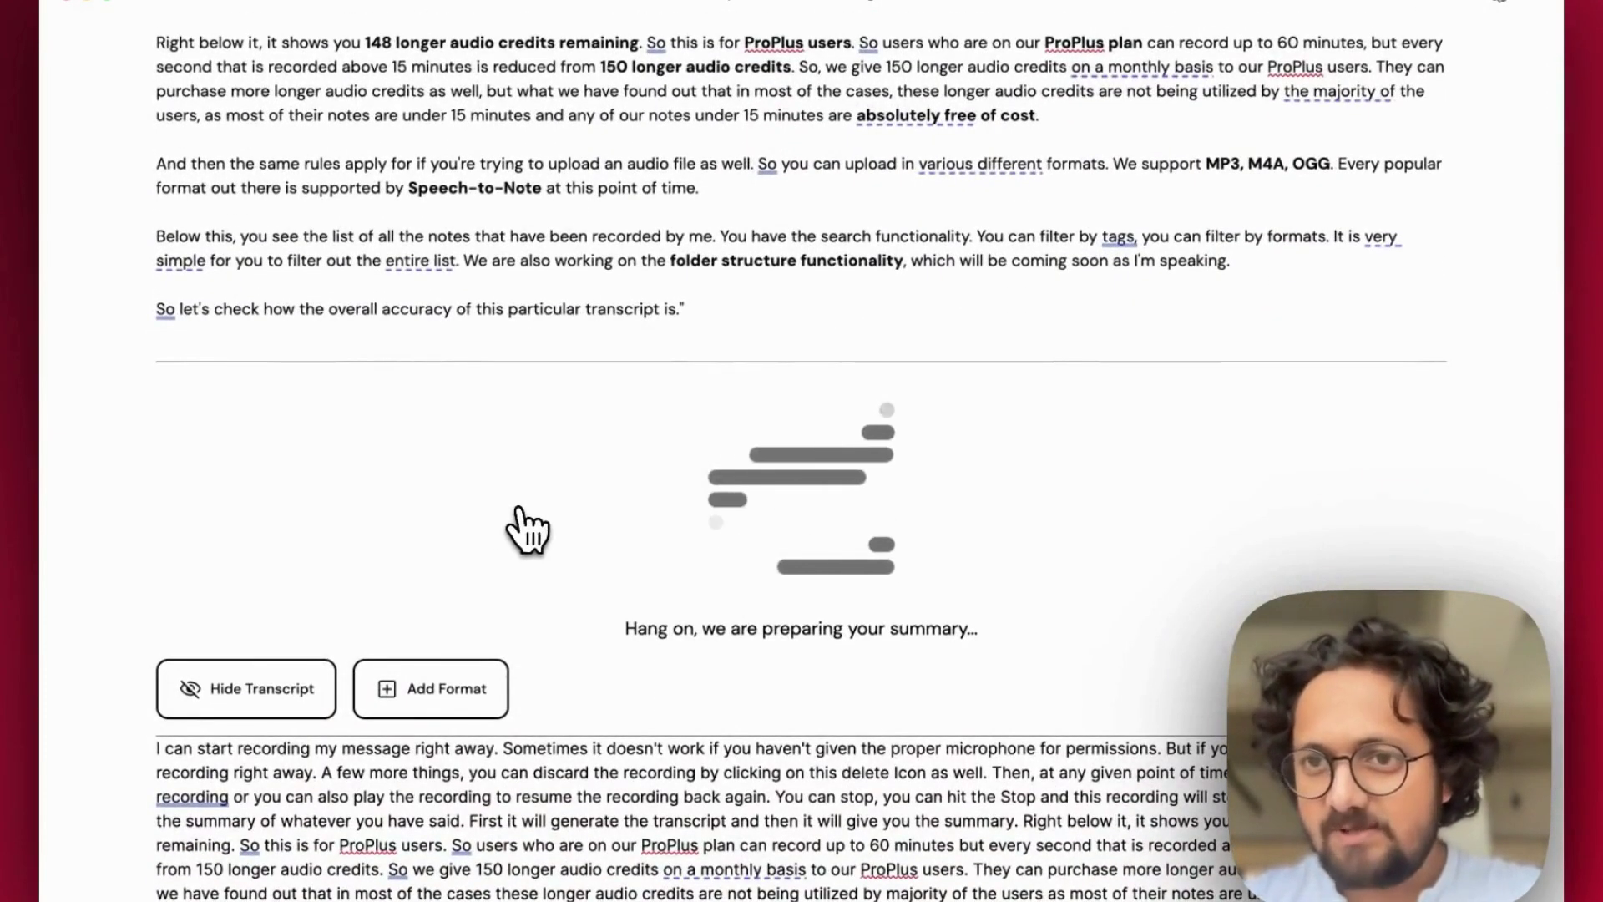
scroll(527, 529, "down", 8)
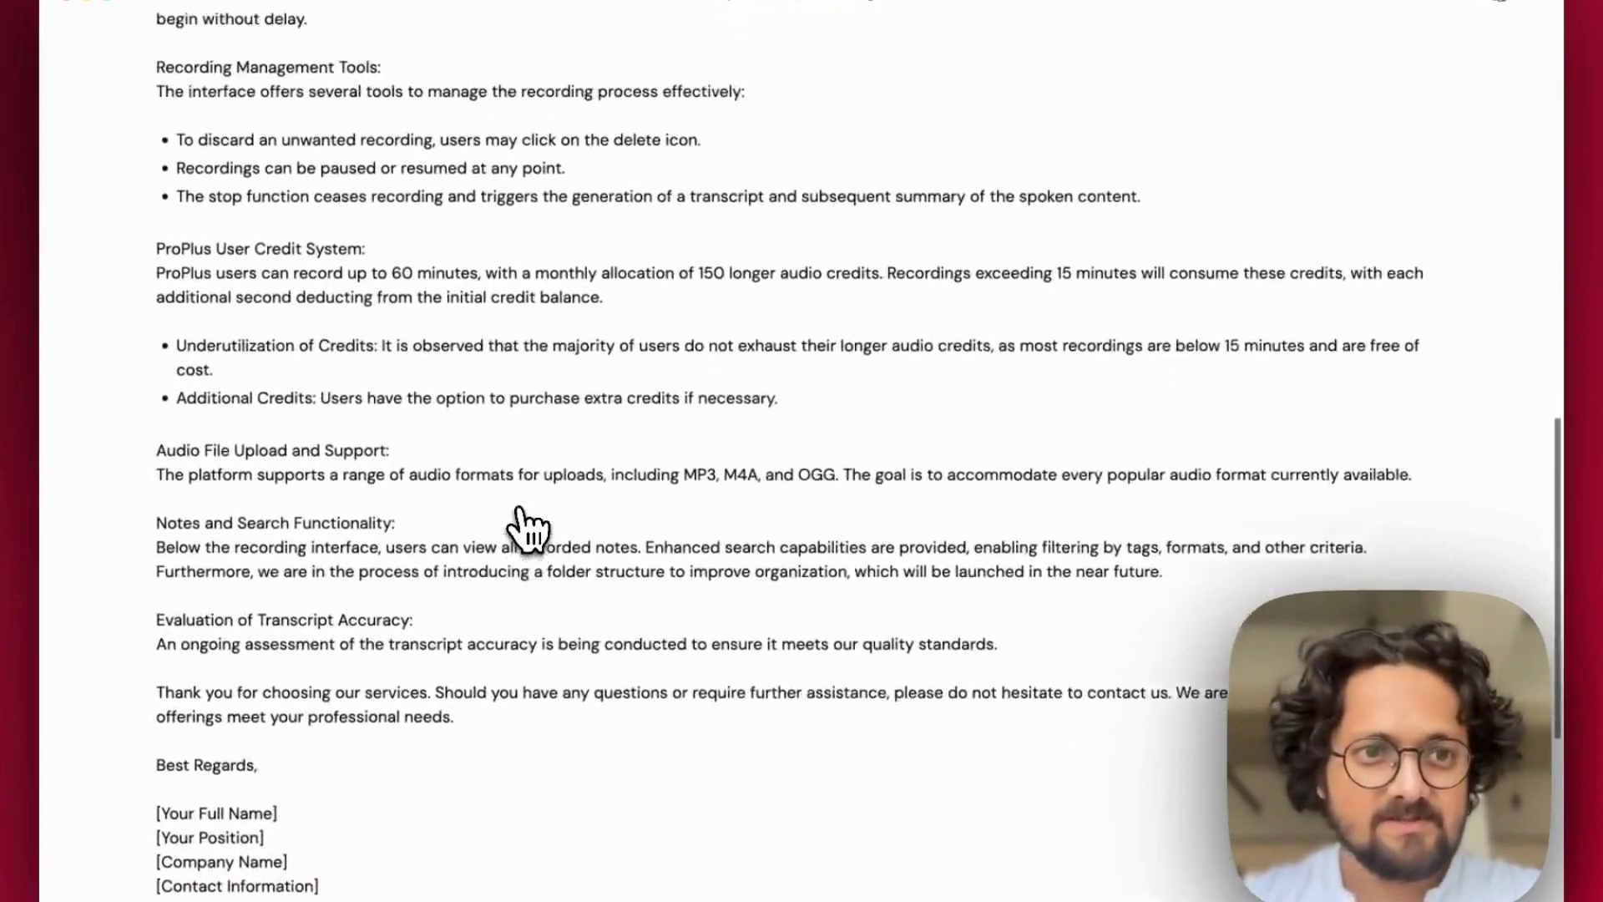
scroll(526, 526, "up", 2)
scroll(526, 528, "up", 3)
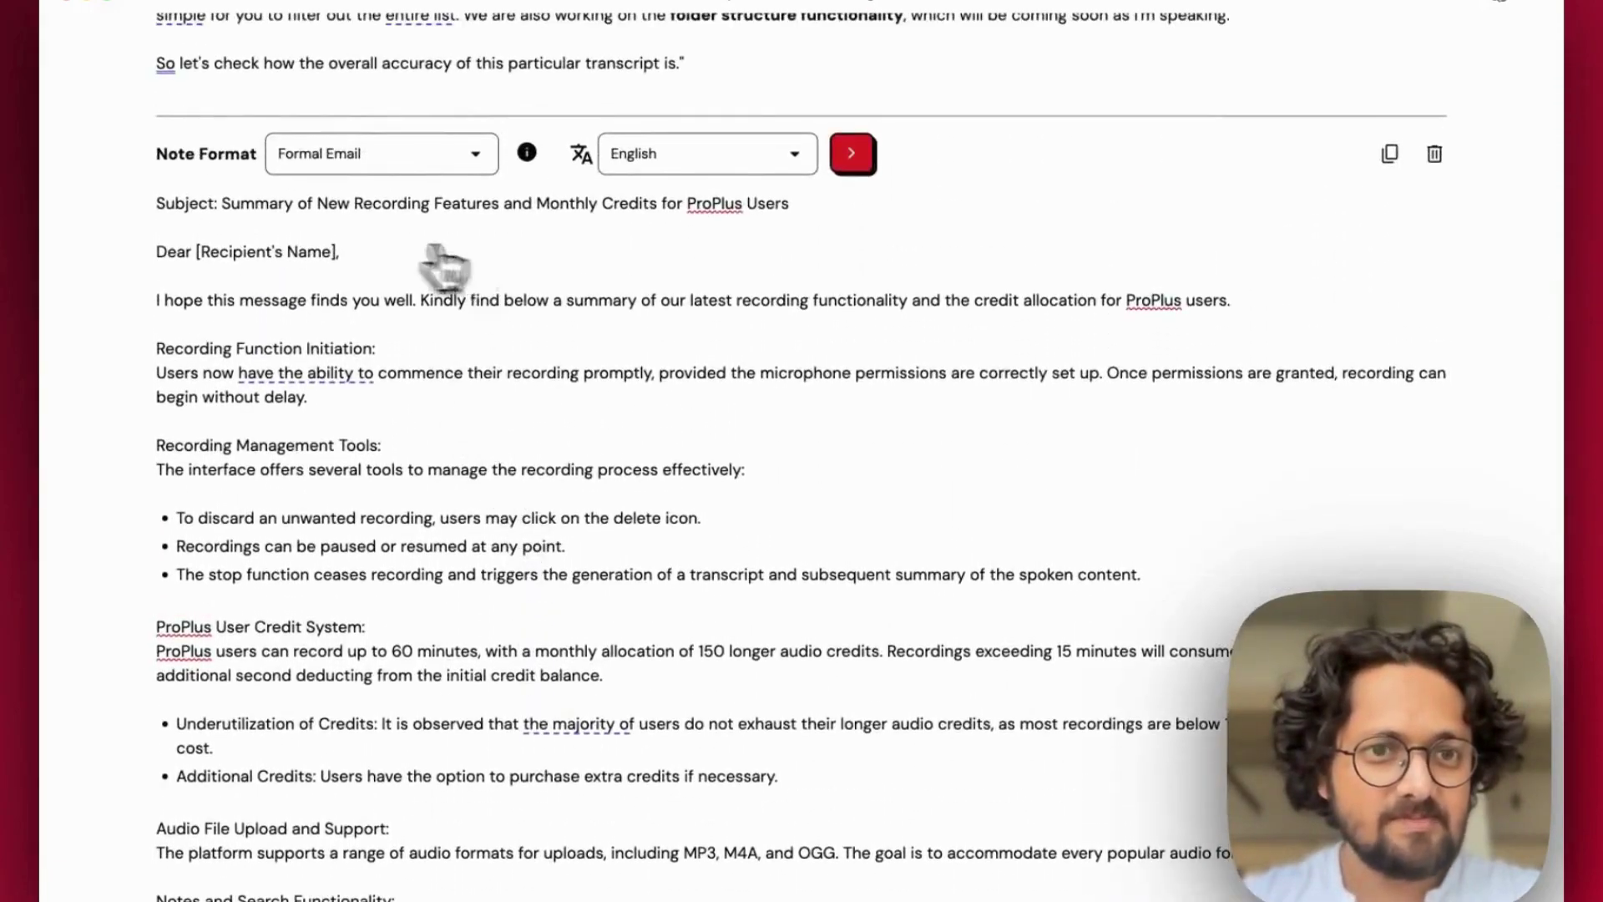
scroll(315, 275, "down", 2)
scroll(312, 272, "up", 1)
scroll(305, 259, "down", 2)
scroll(310, 267, "down", 1)
scroll(315, 276, "up", 3)
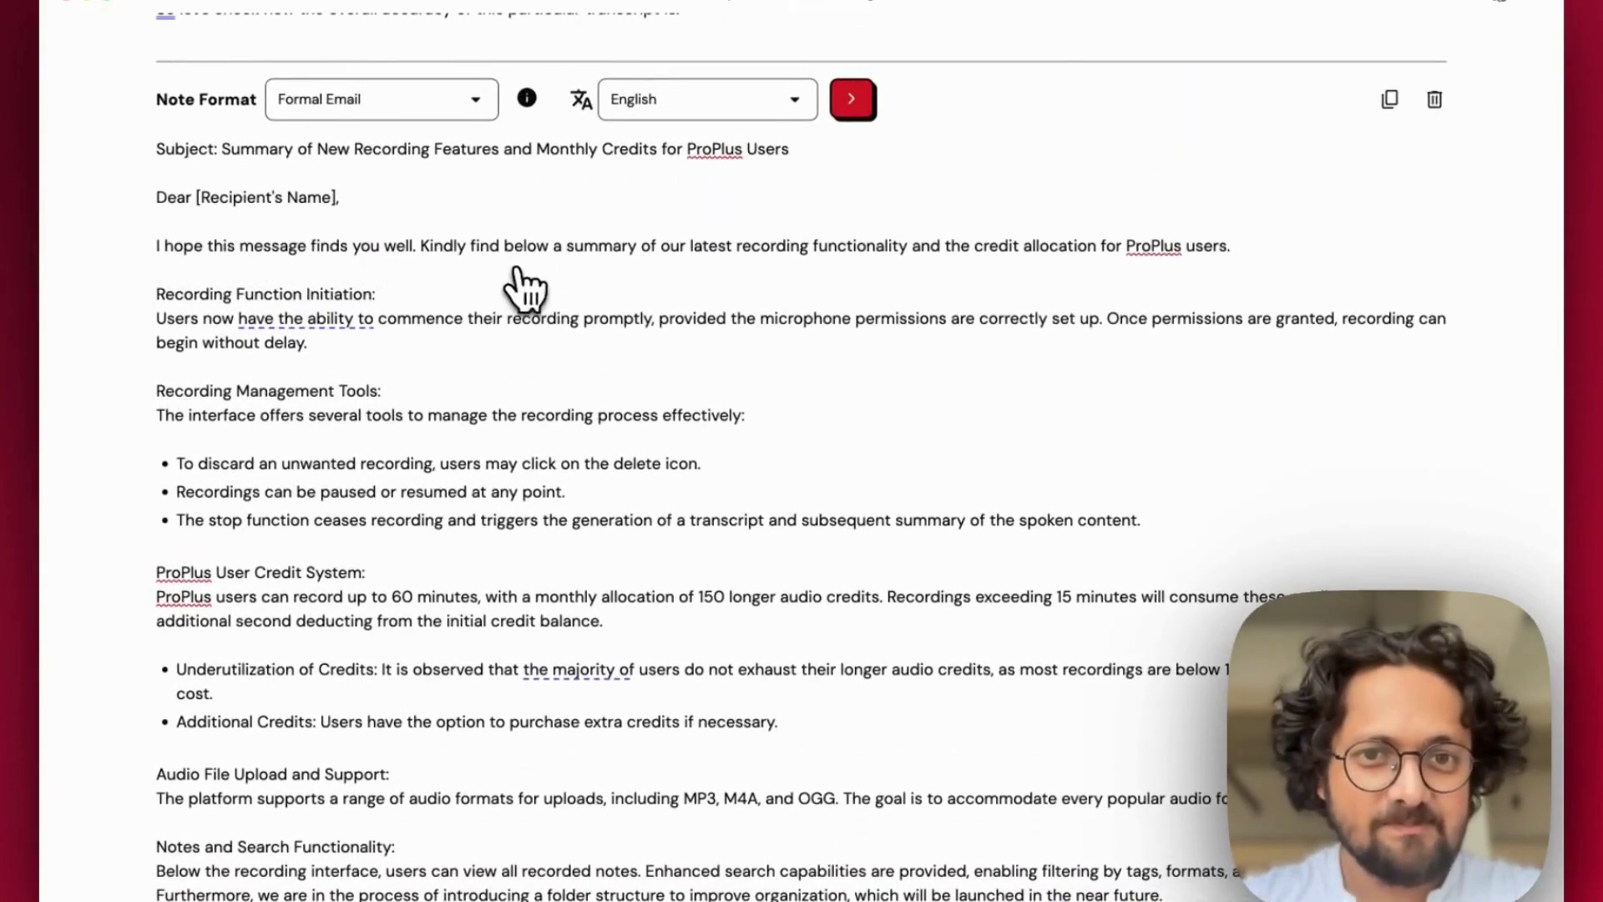
scroll(525, 288, "down", 1)
scroll(526, 292, "up", 1)
scroll(526, 291, "up", 9)
scroll(524, 289, "down", 5)
scroll(526, 288, "up", 5)
scroll(543, 283, "down", 5)
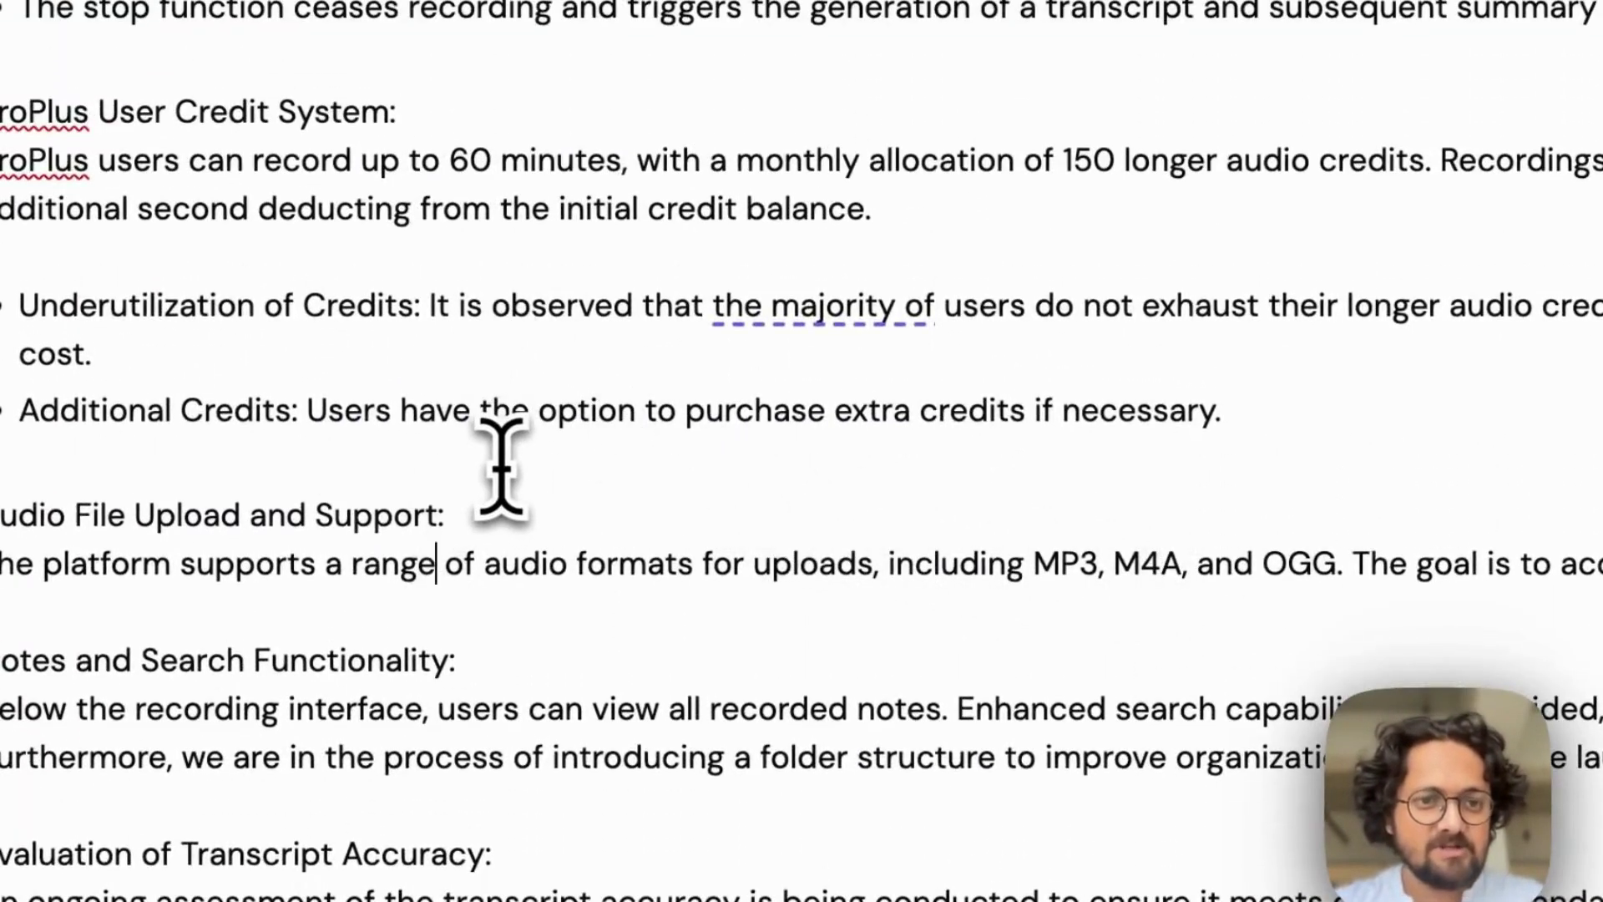
key("ctrl+a")
scroll(501, 464, "up", 10)
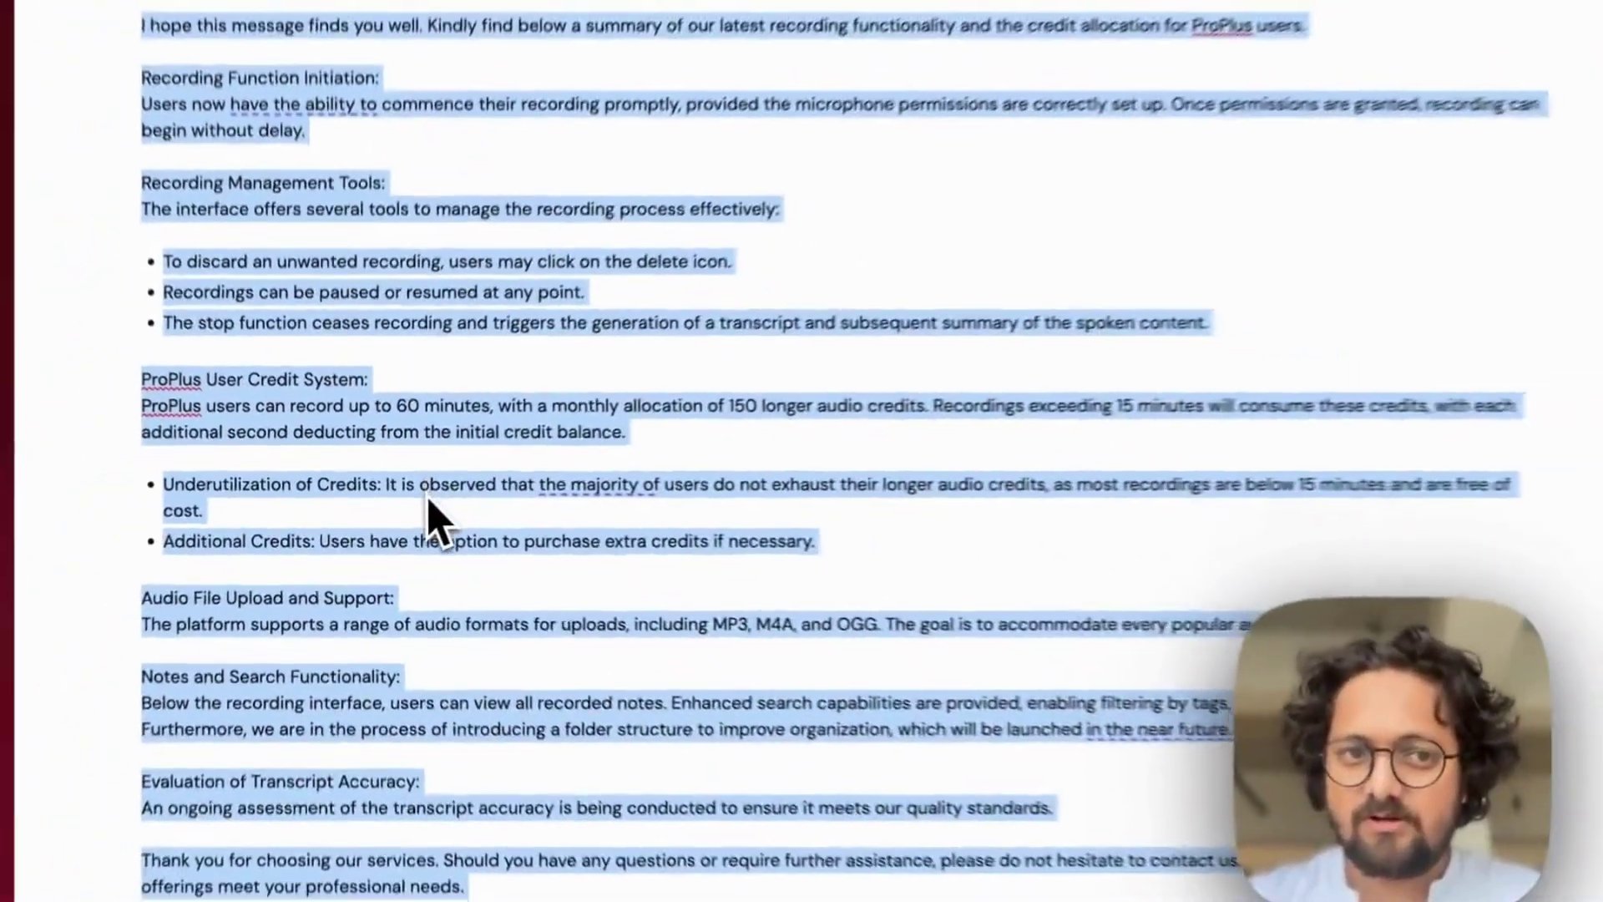
scroll(428, 500, "down", 5)
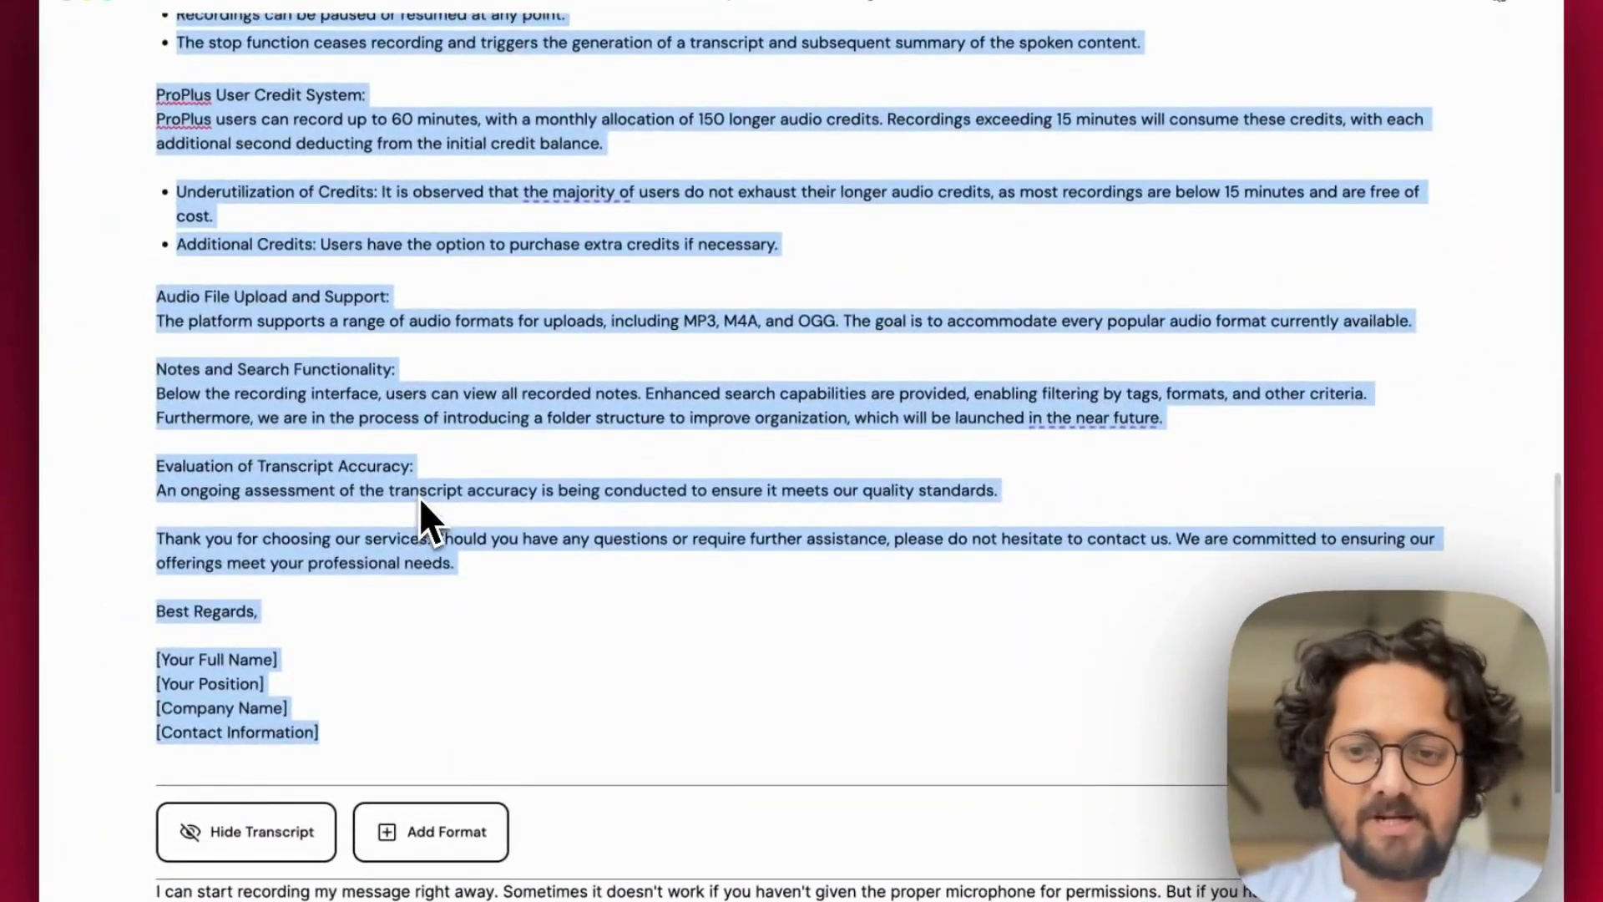
scroll(535, 417, "up", 10)
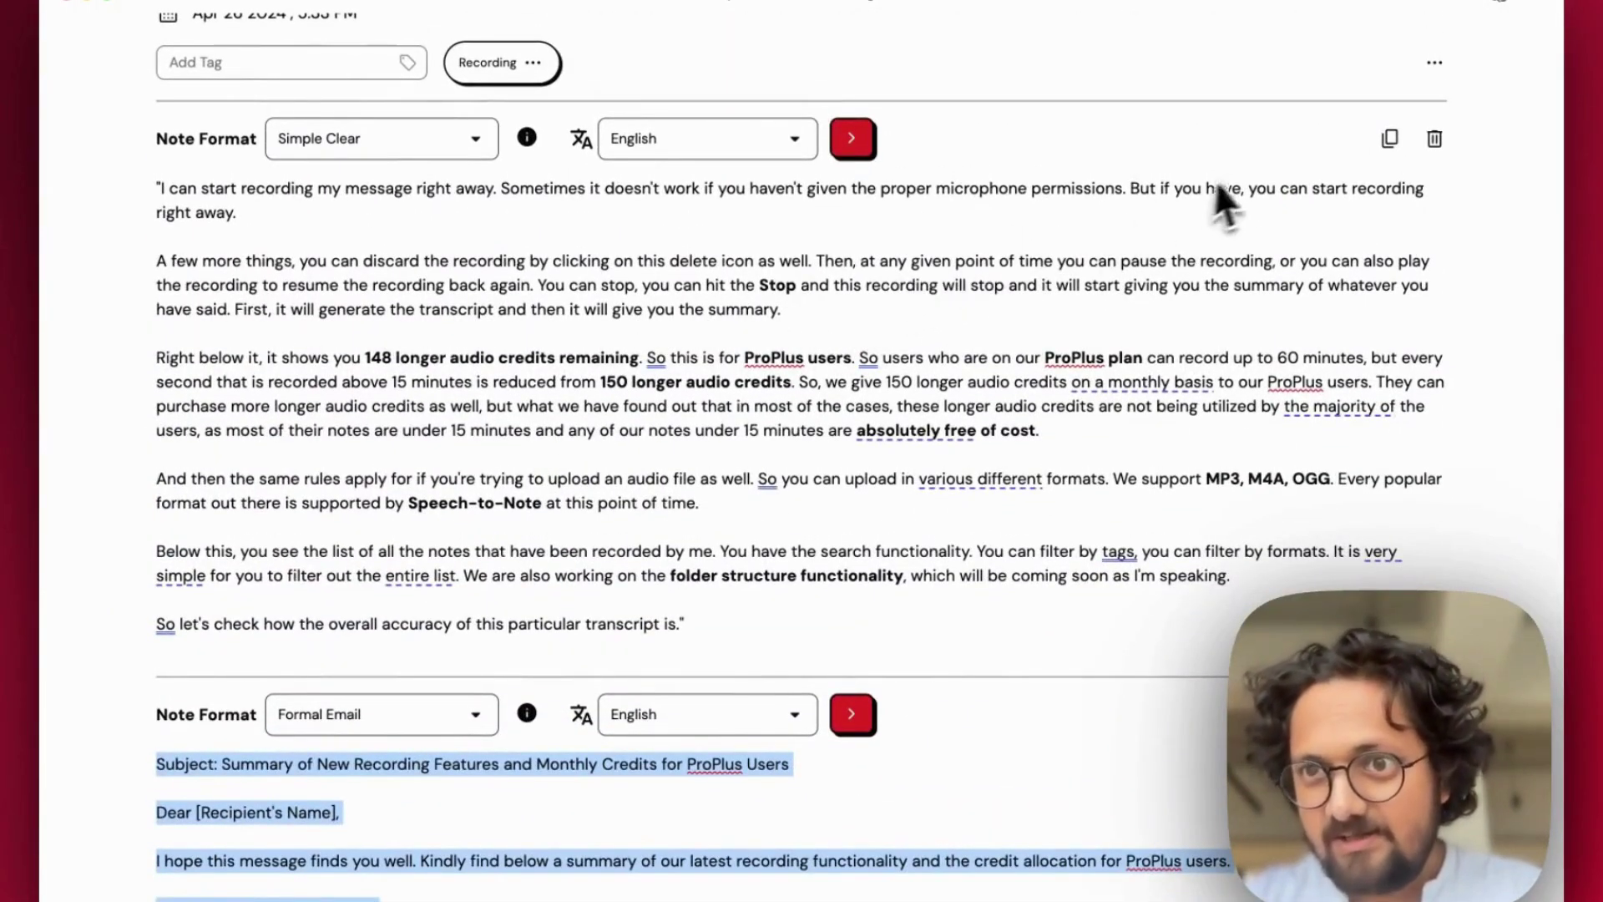
scroll(1231, 197, "up", 3)
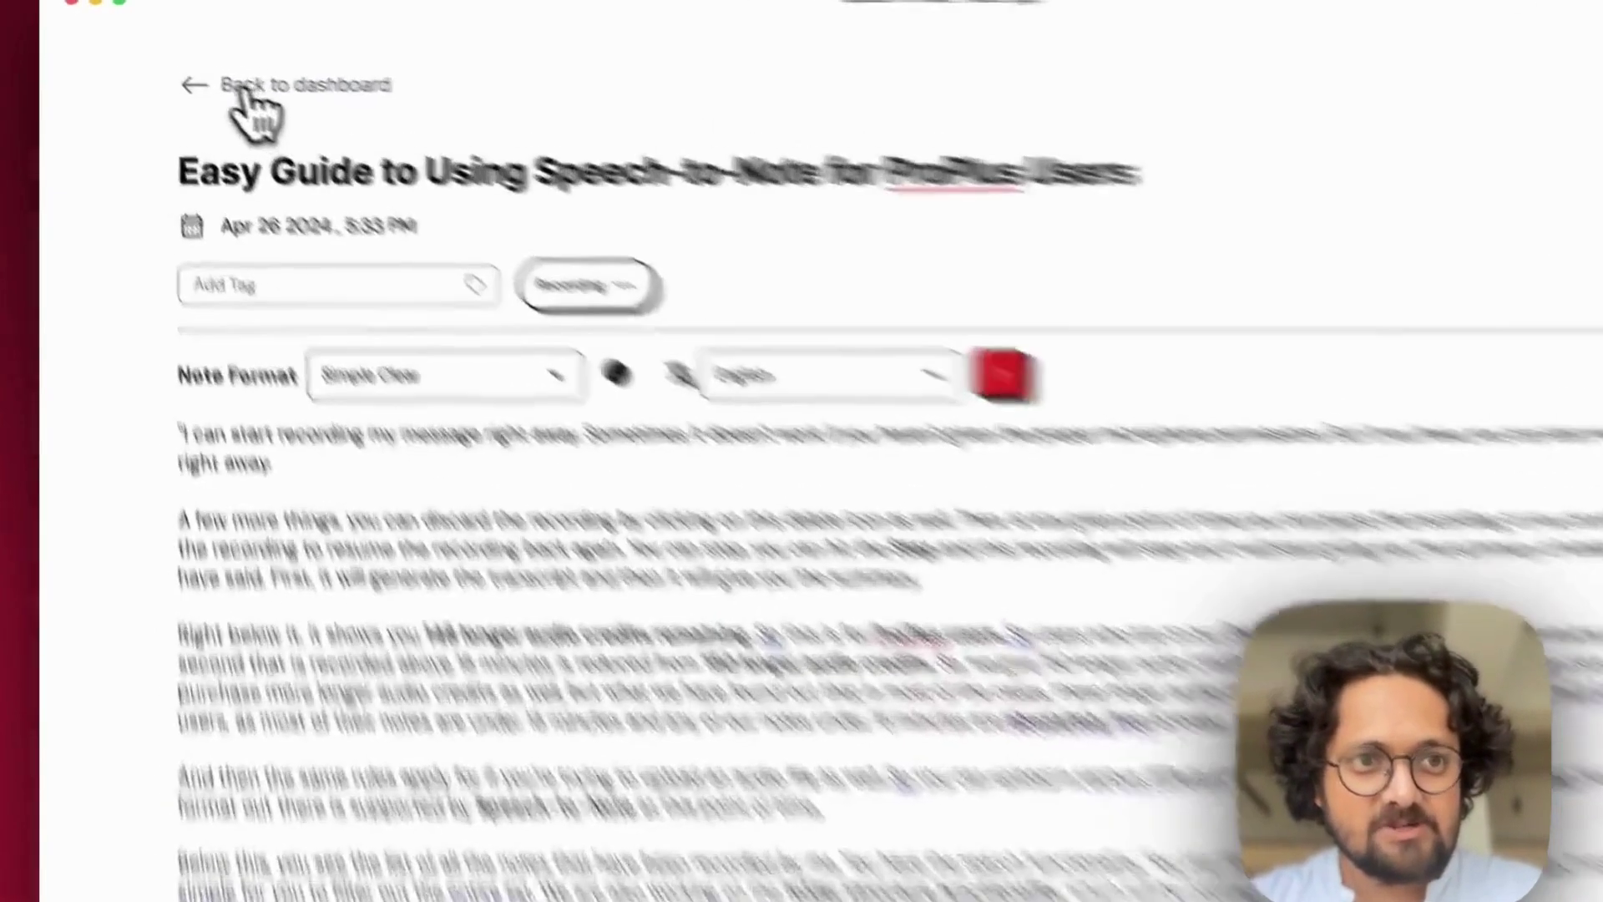
Step: Return from the note to the My Notes dashboard
left_click(215, 70)
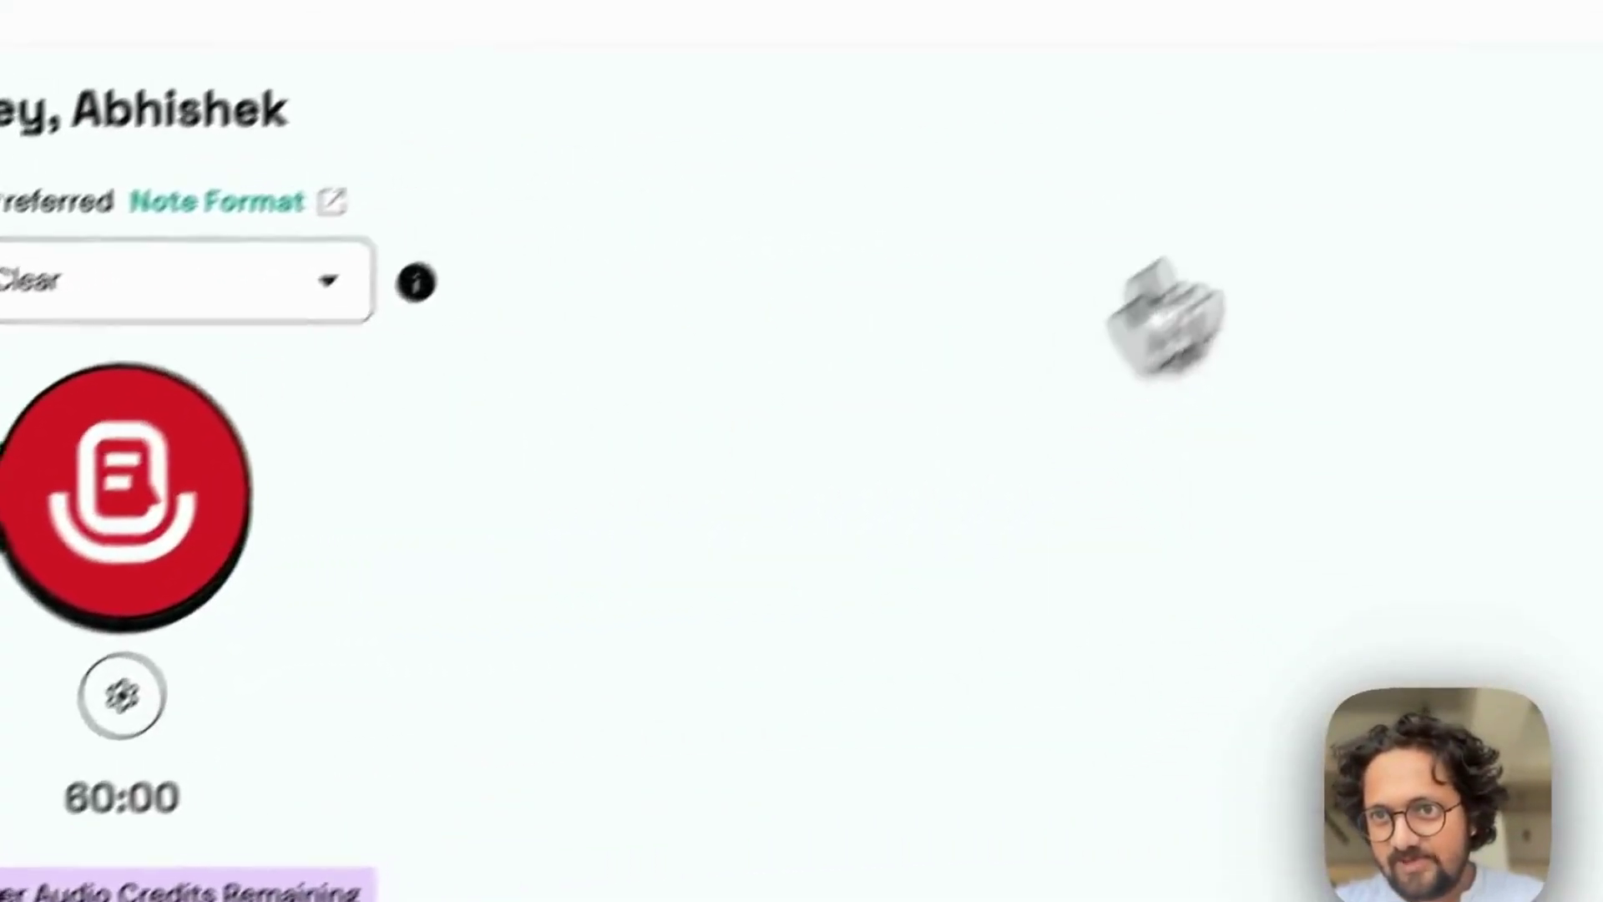
scroll(1044, 530, "down", 10)
scroll(1045, 529, "up", 10)
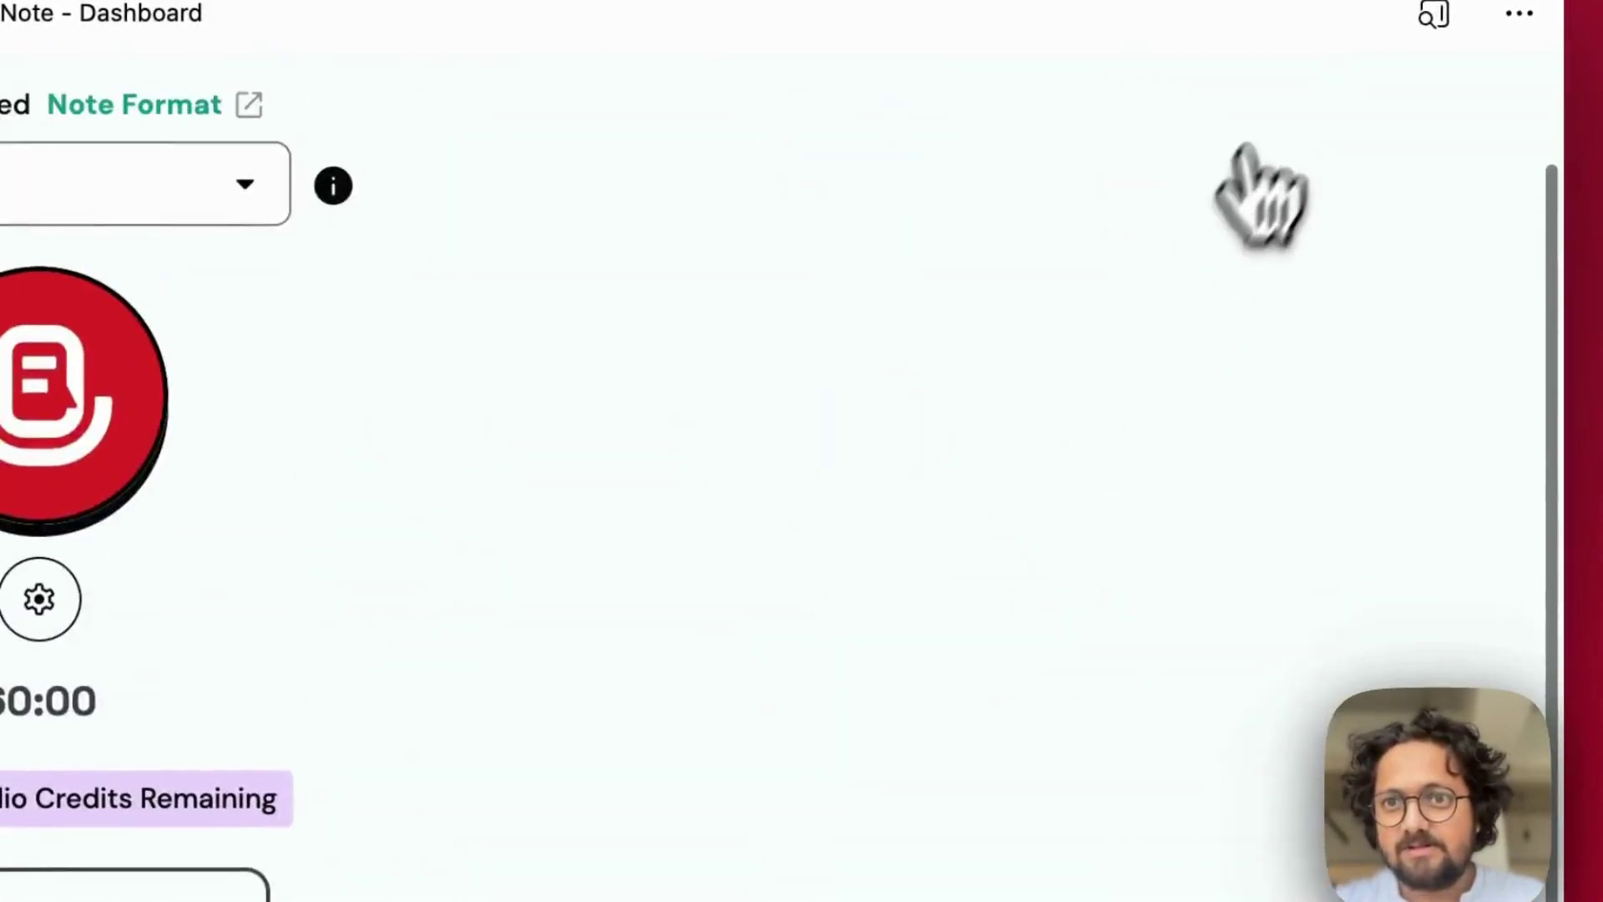
scroll(1268, 184, "up", 3)
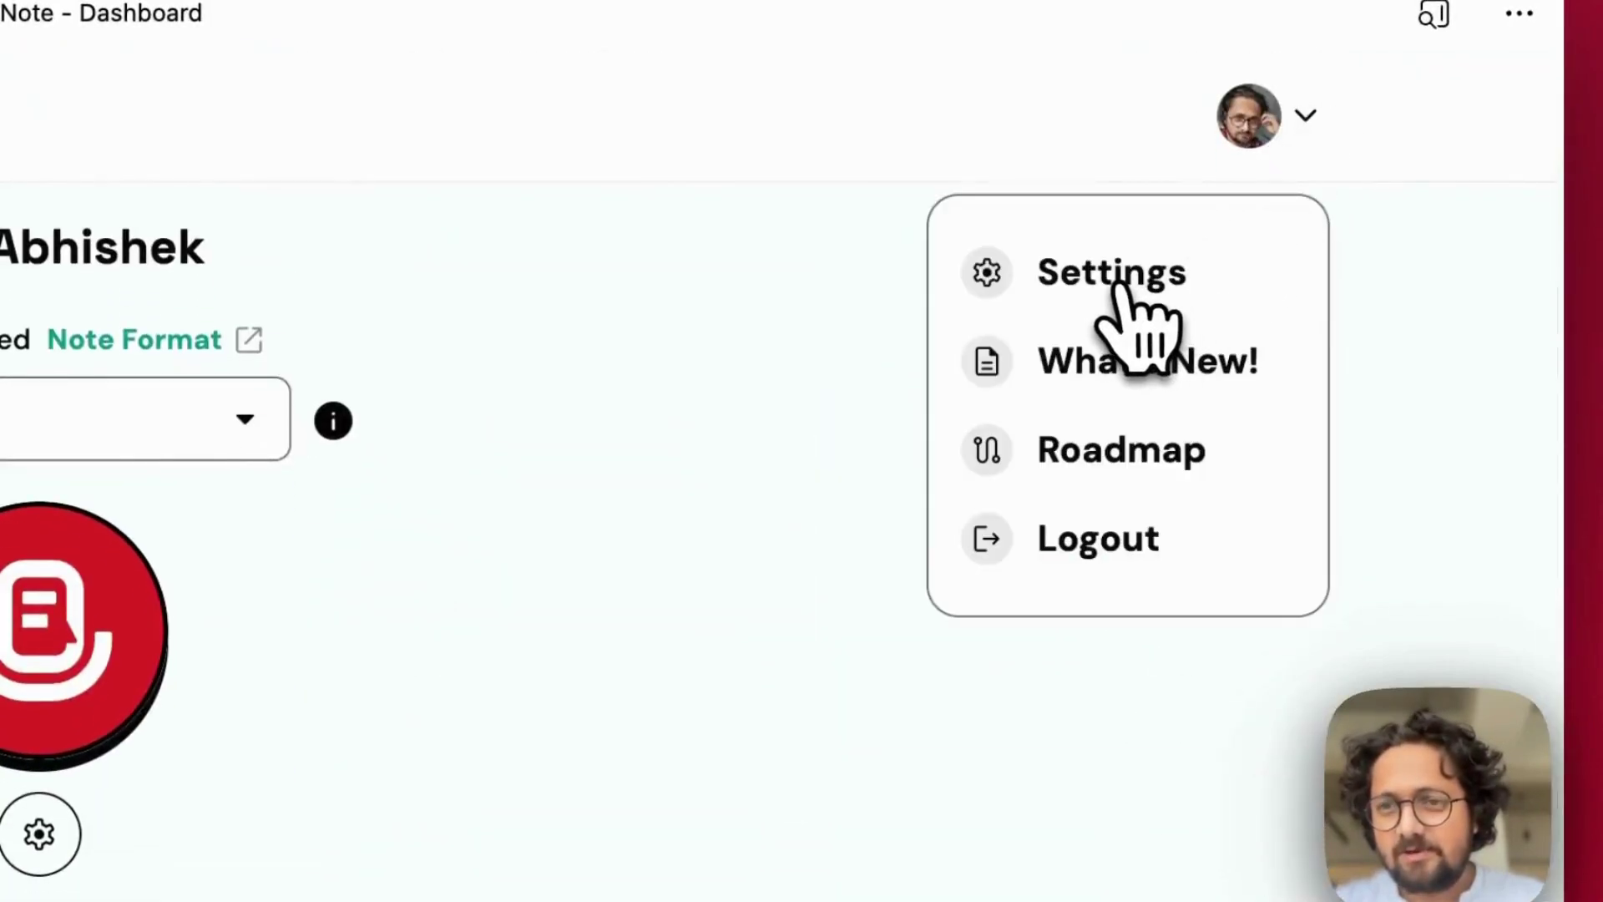
Step: Open Settings and review the default (Simple Clear) and favourite format lists
left_click(1116, 285)
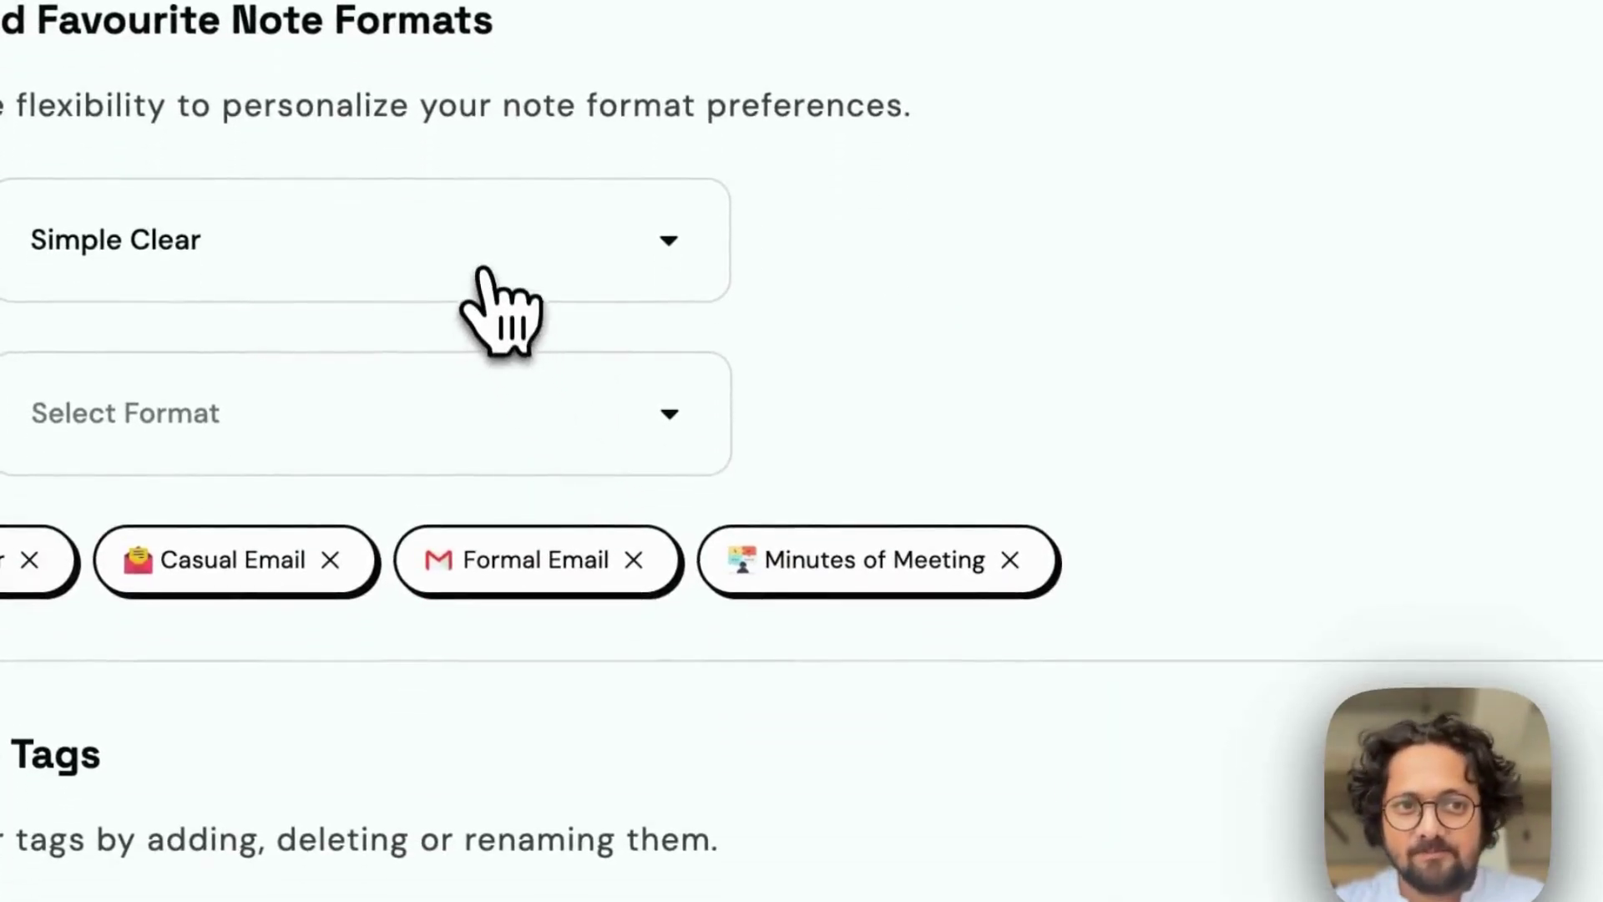
left_click(484, 271)
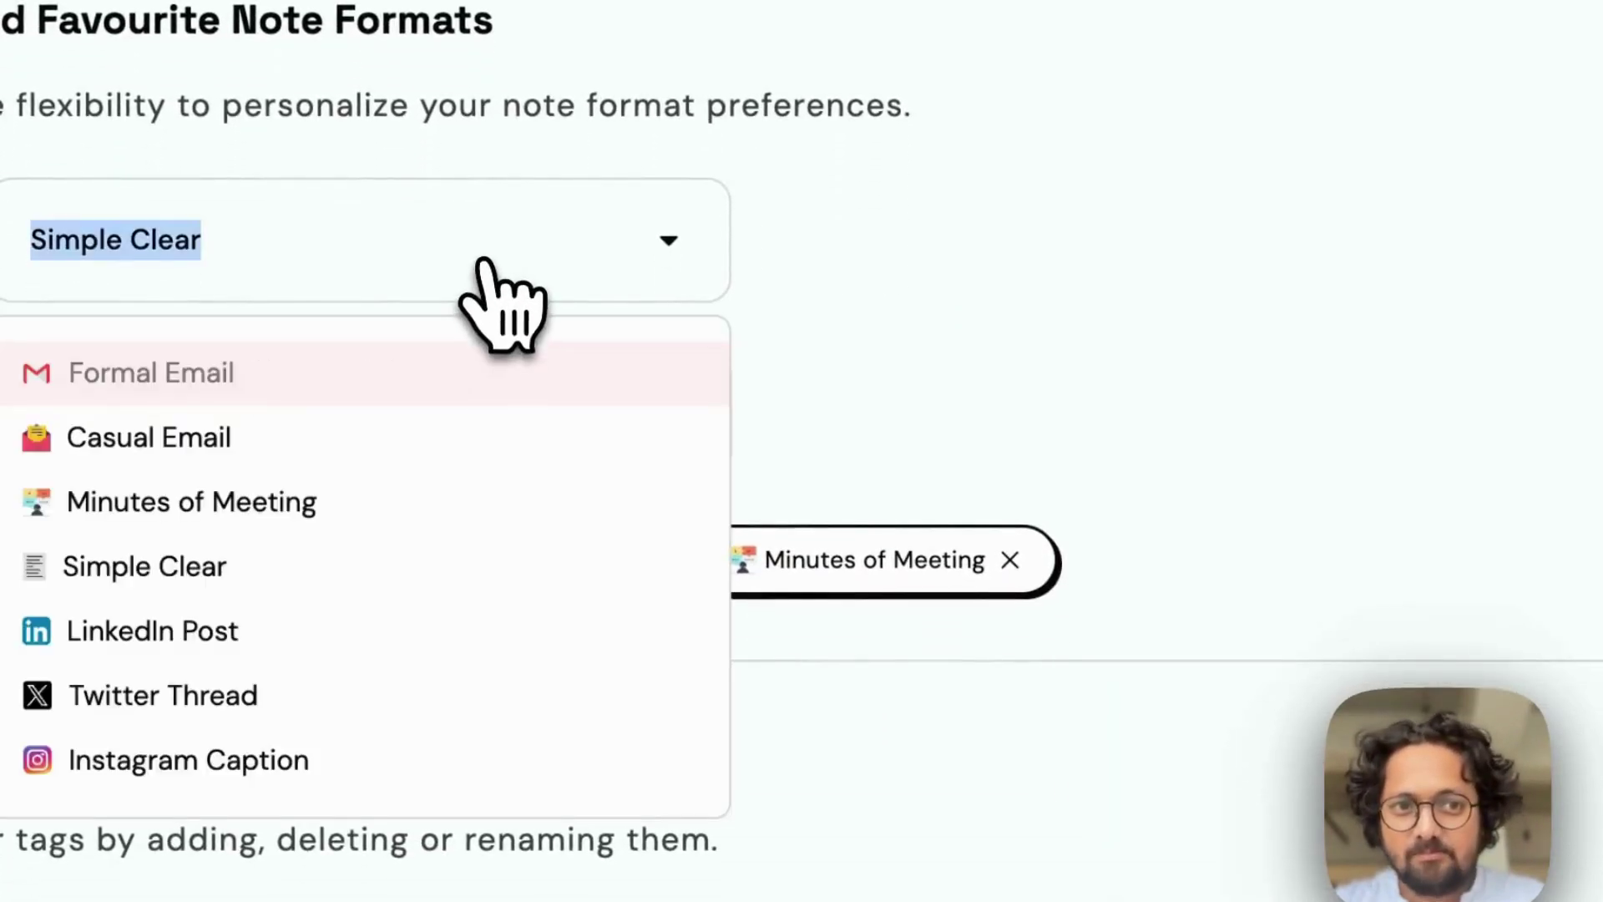
left_click(780, 263)
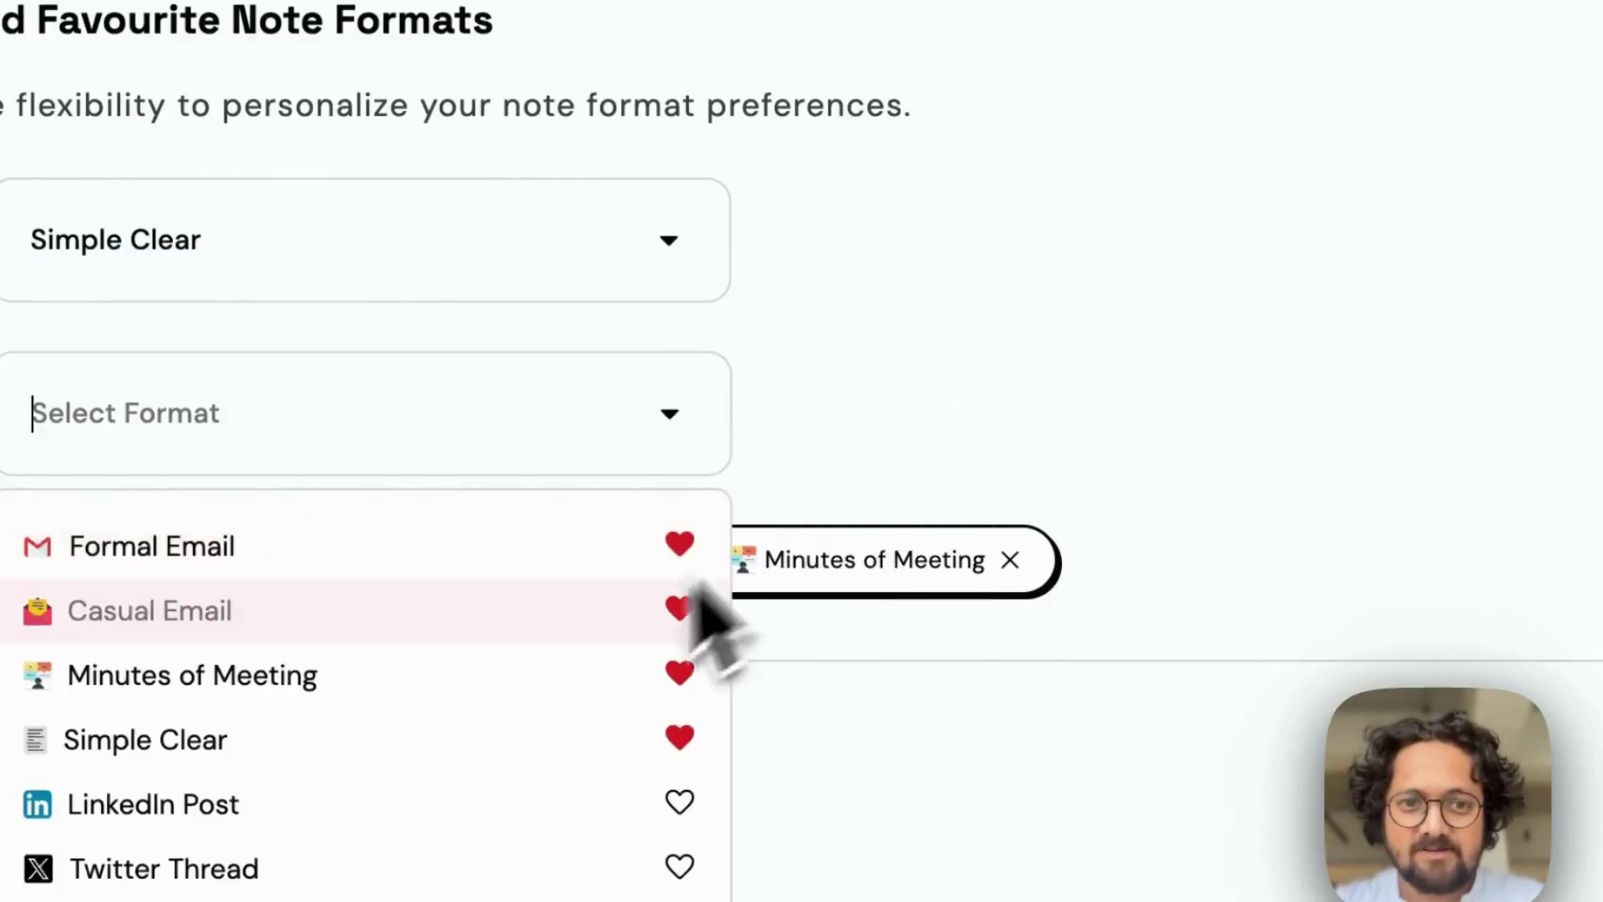
scroll(551, 720, "down", 3)
scroll(553, 709, "up", 3)
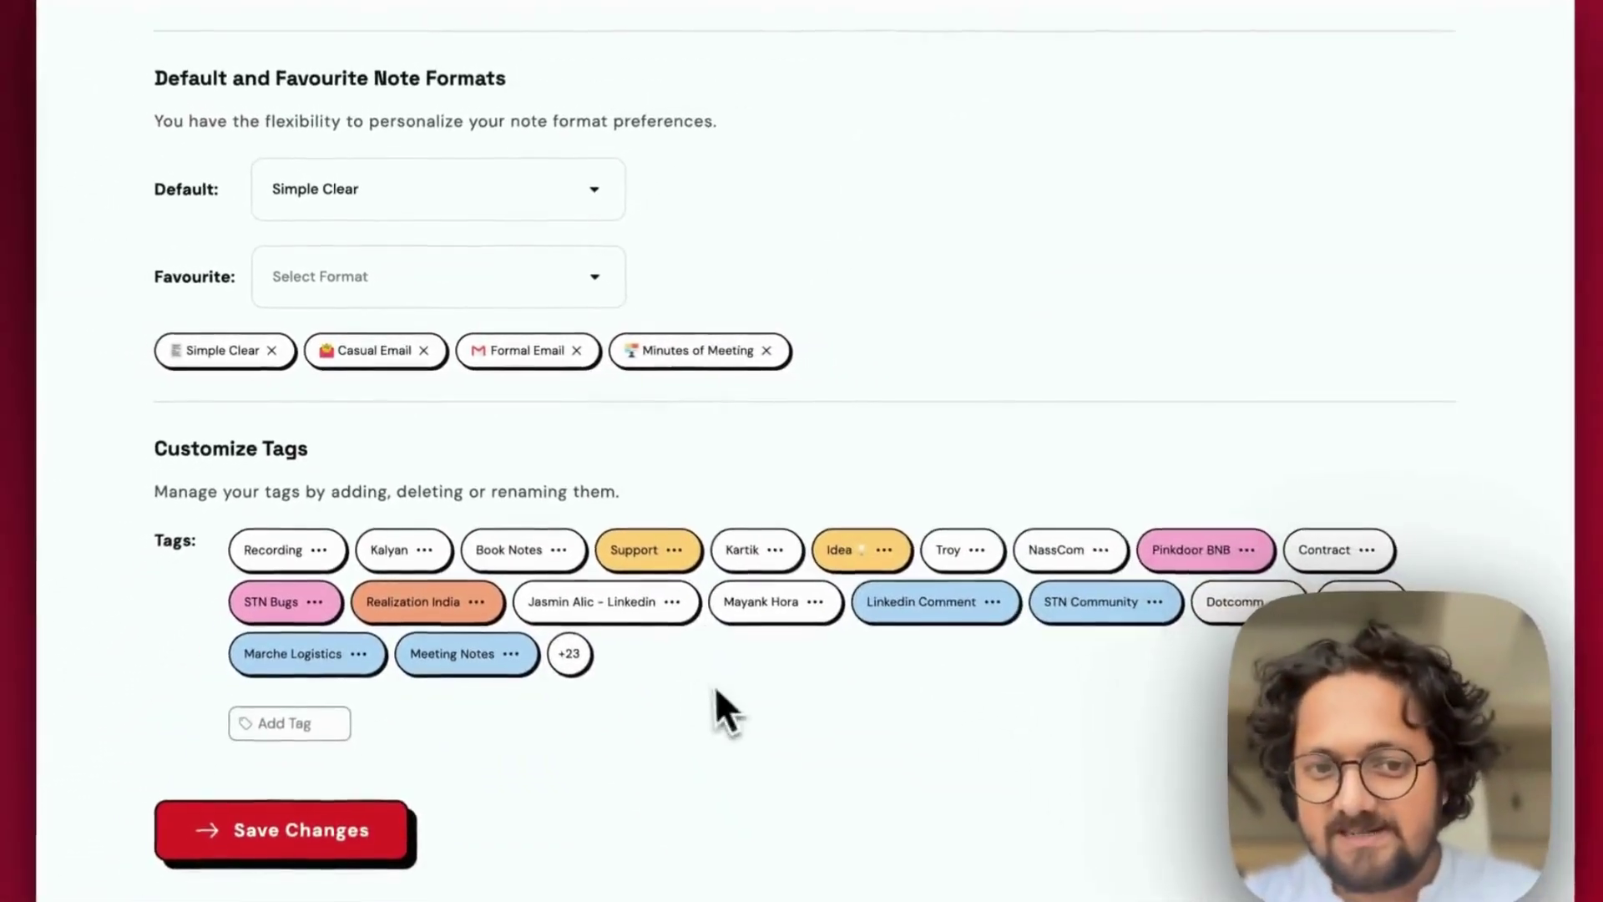
scroll(576, 663, "up", 1)
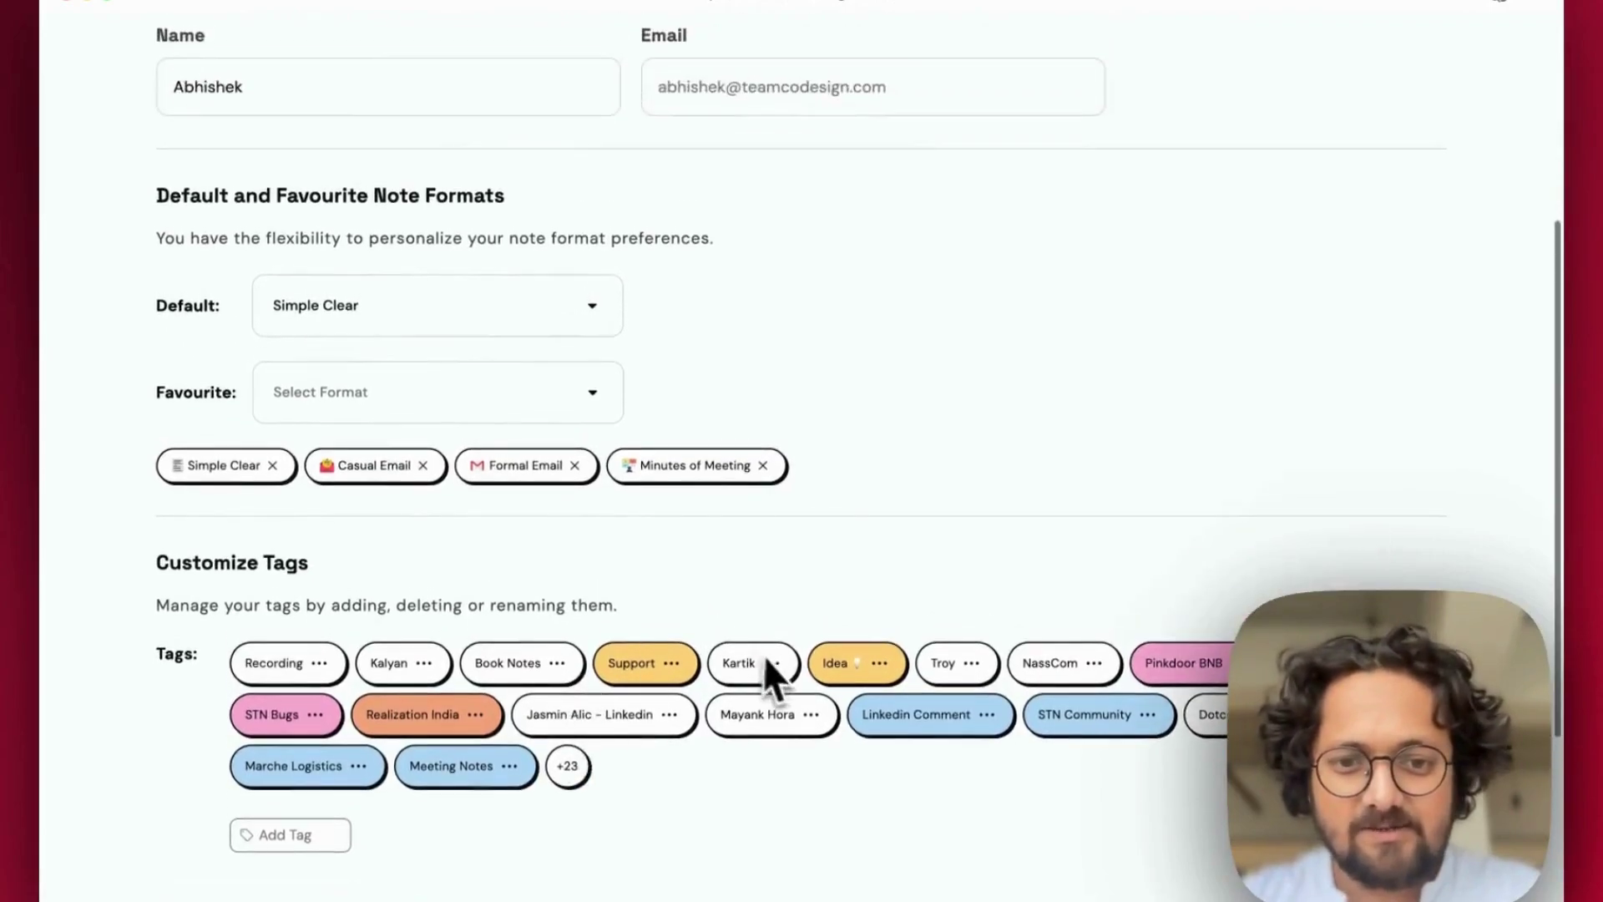
left_click(773, 657)
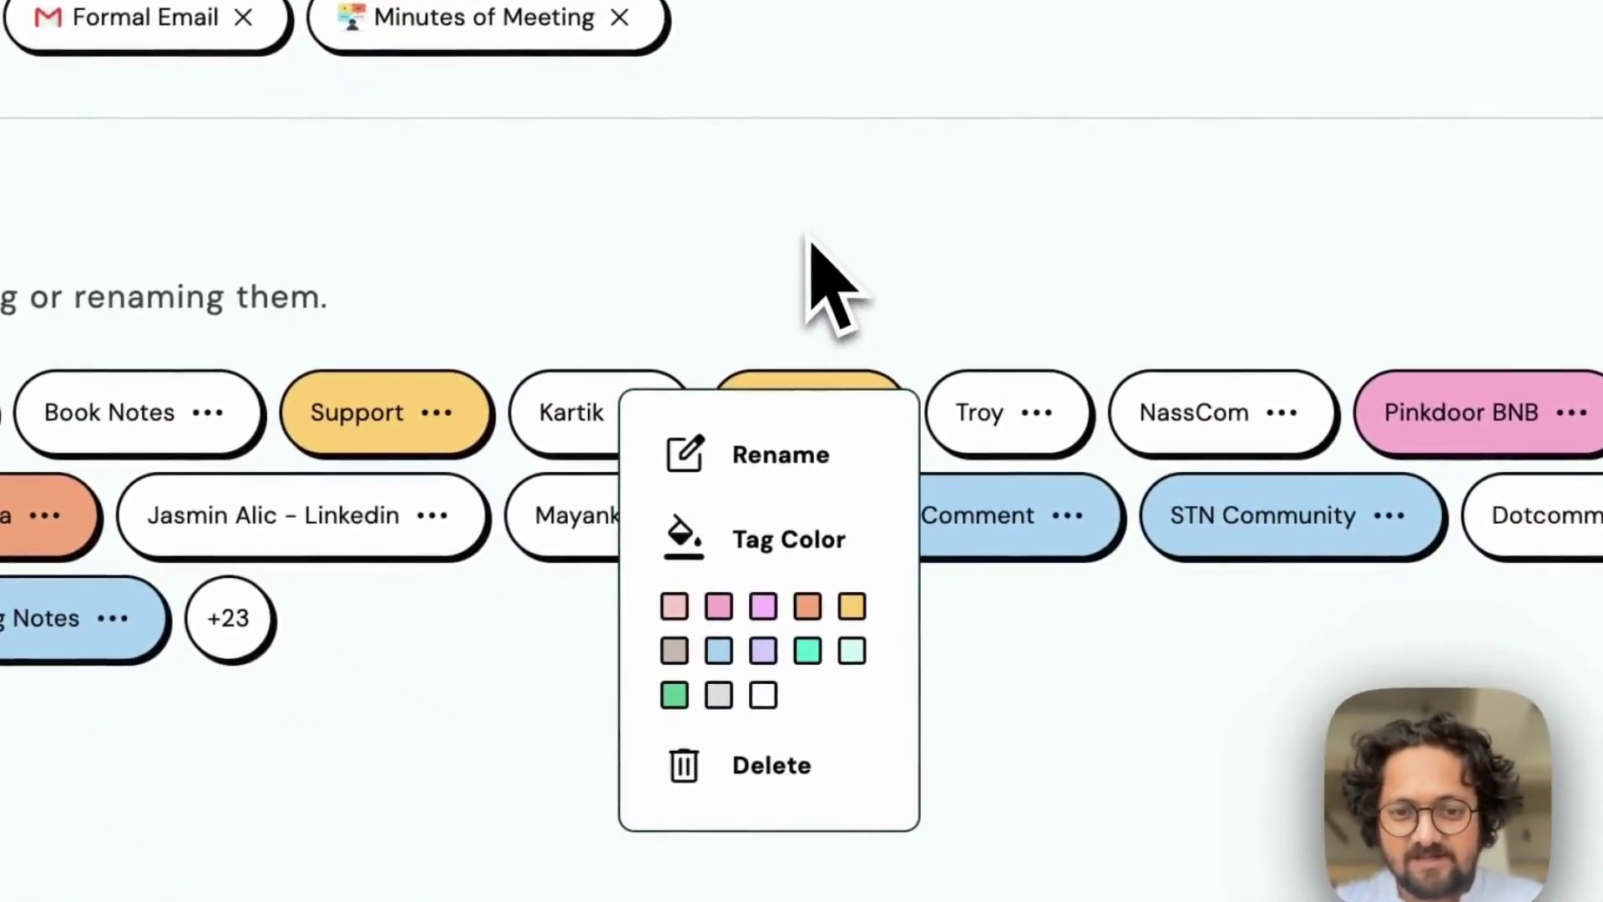
left_click(1010, 50)
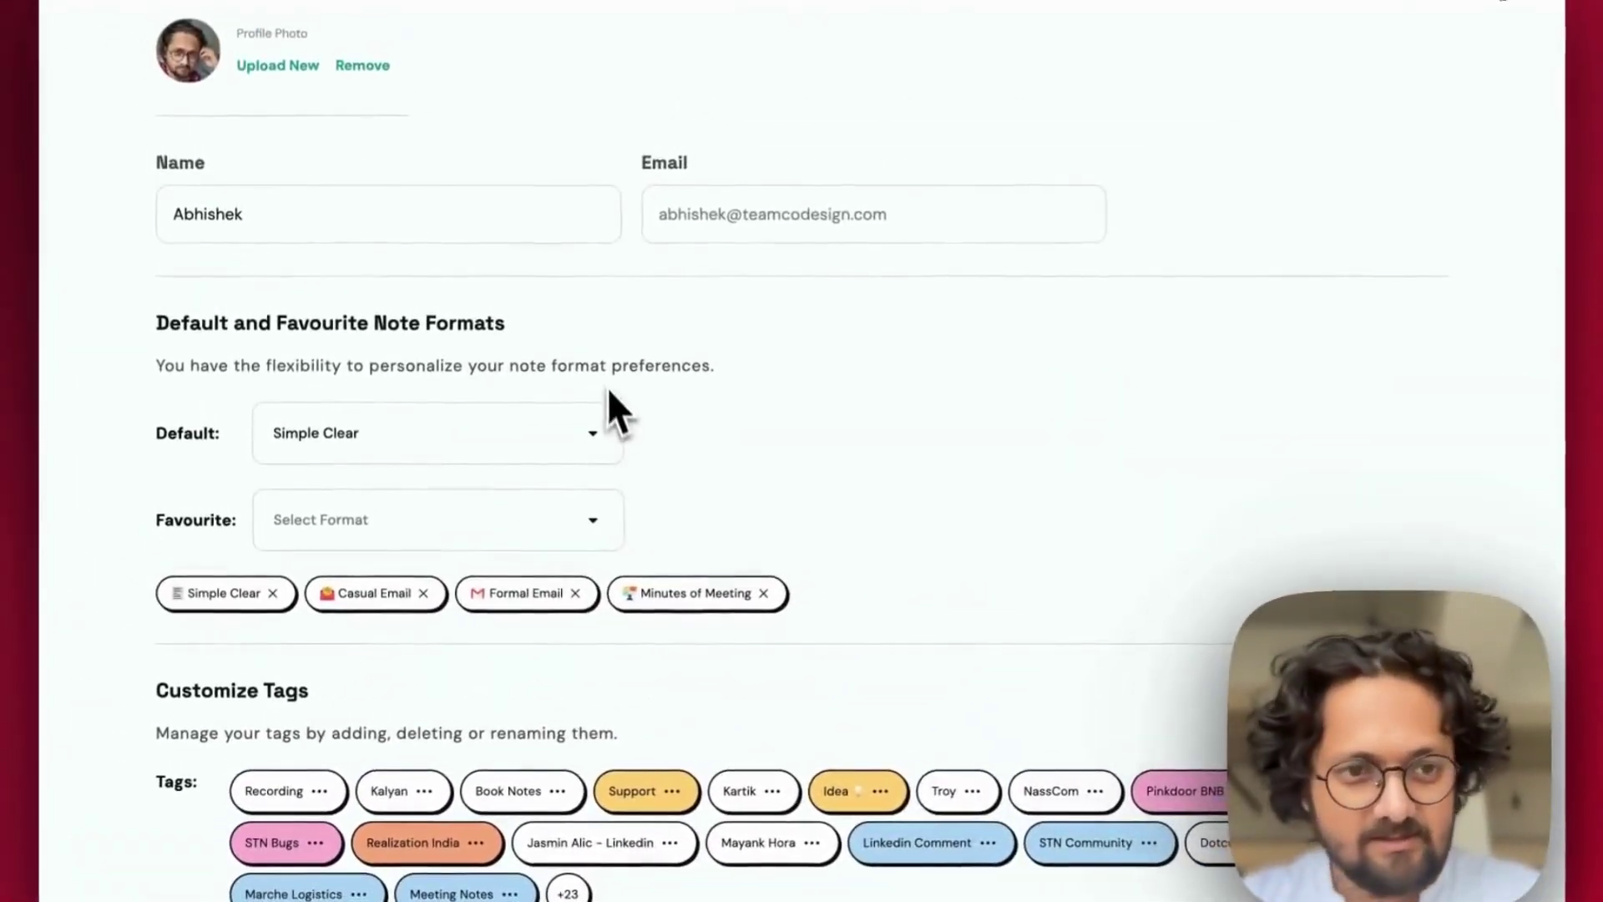
scroll(610, 392, "up", 3)
scroll(608, 400, "down", 7)
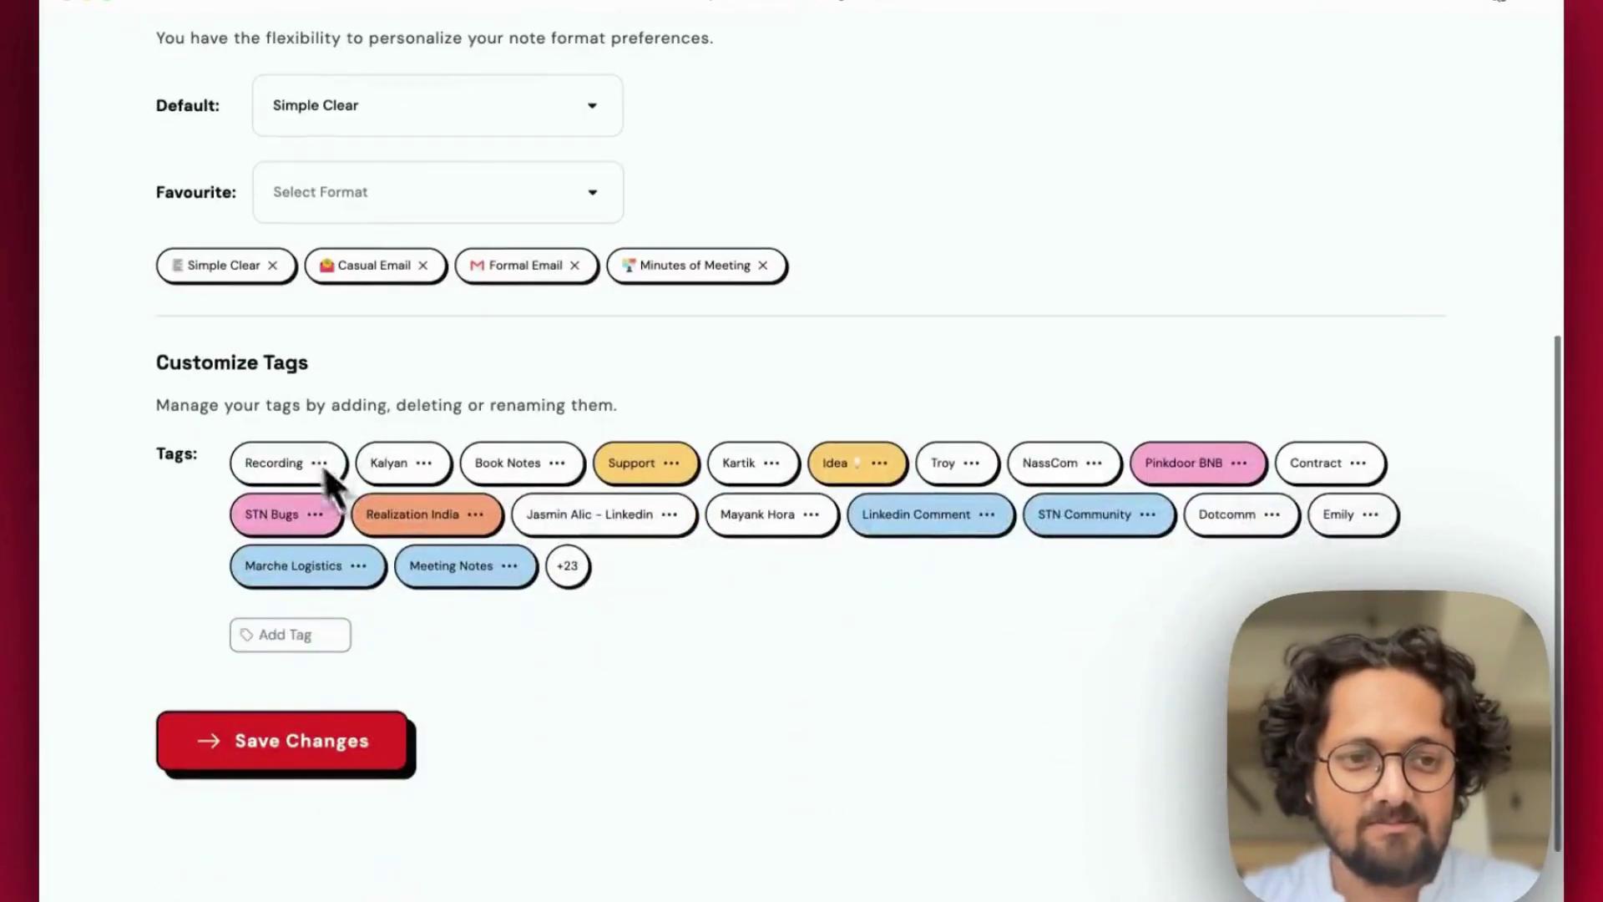
scroll(535, 485, "up", 10)
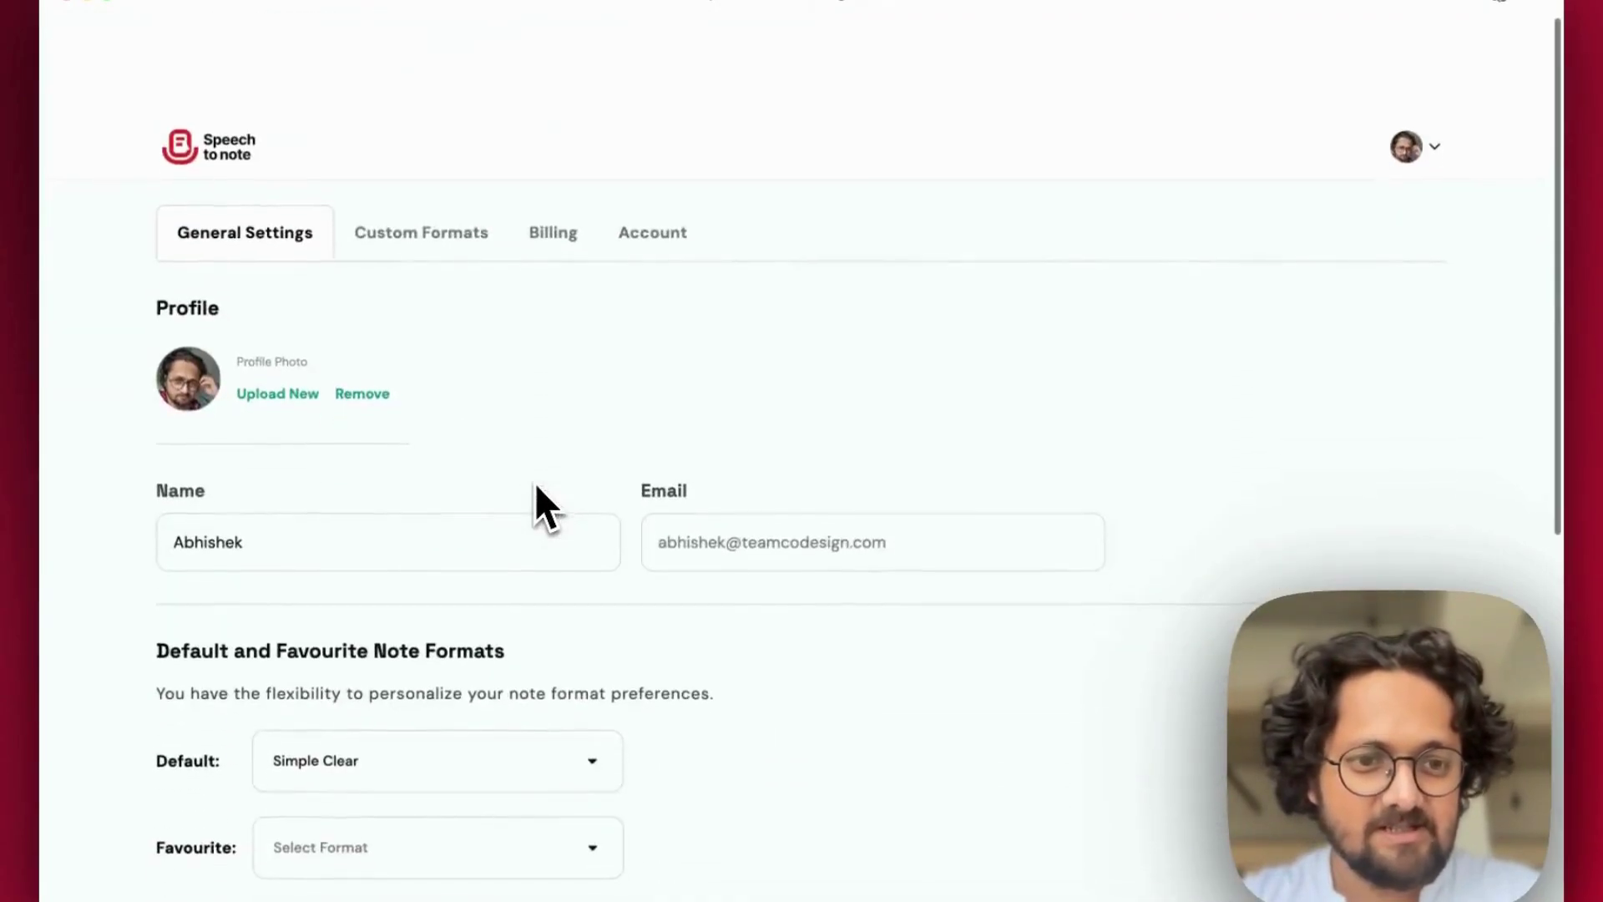
Step: Make Formal Email the default note format and save
scroll(530, 488, "down", 3)
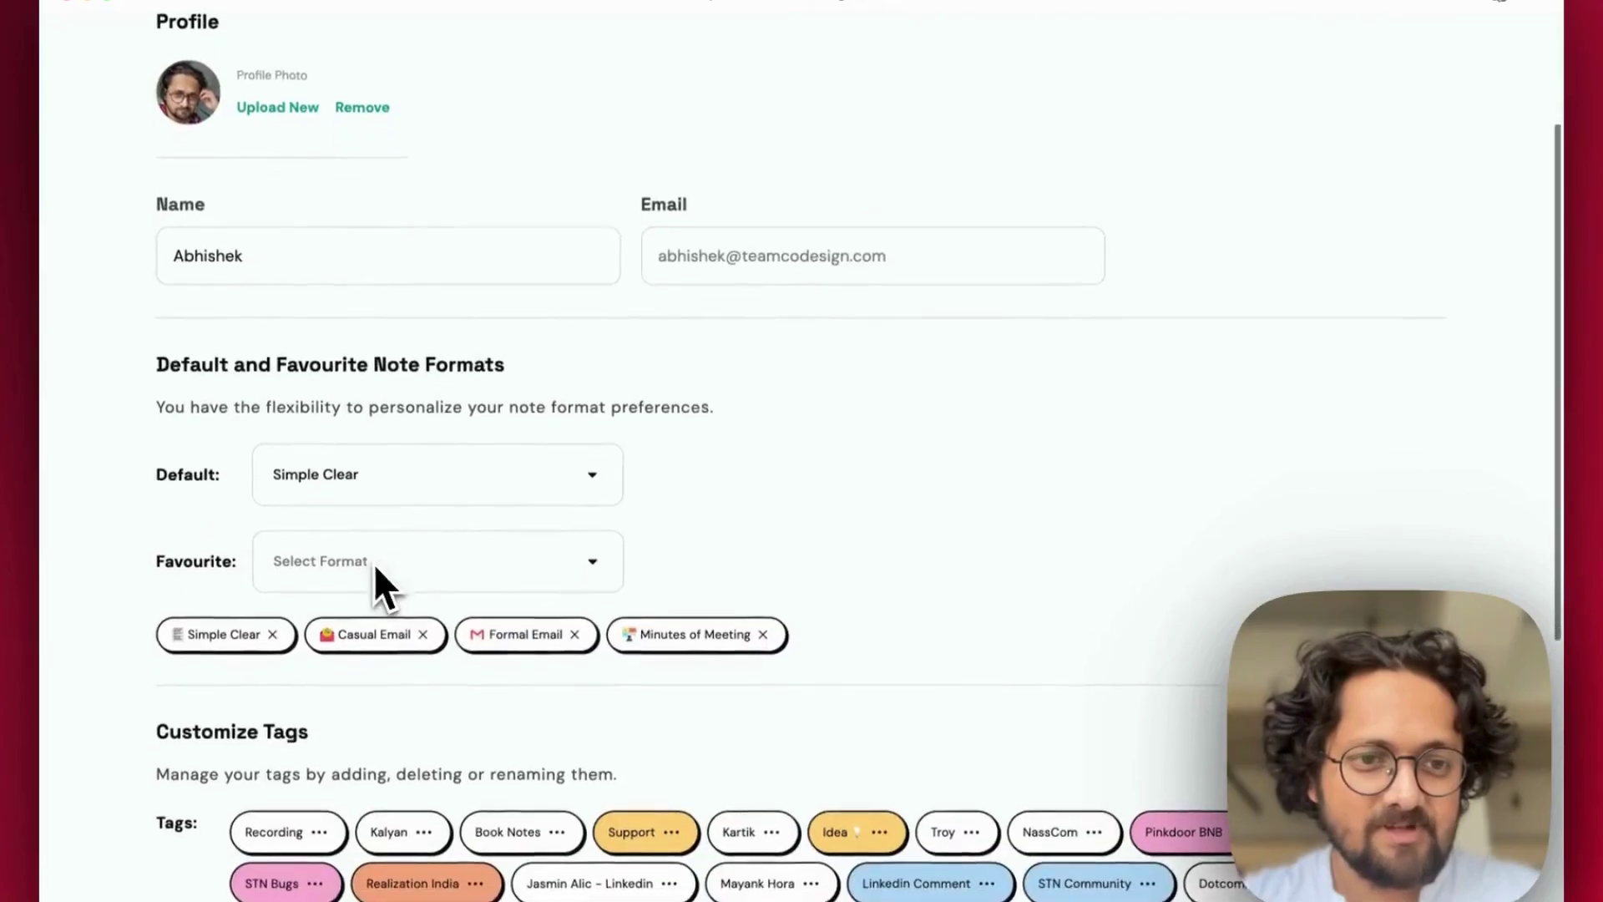
left_click(470, 511)
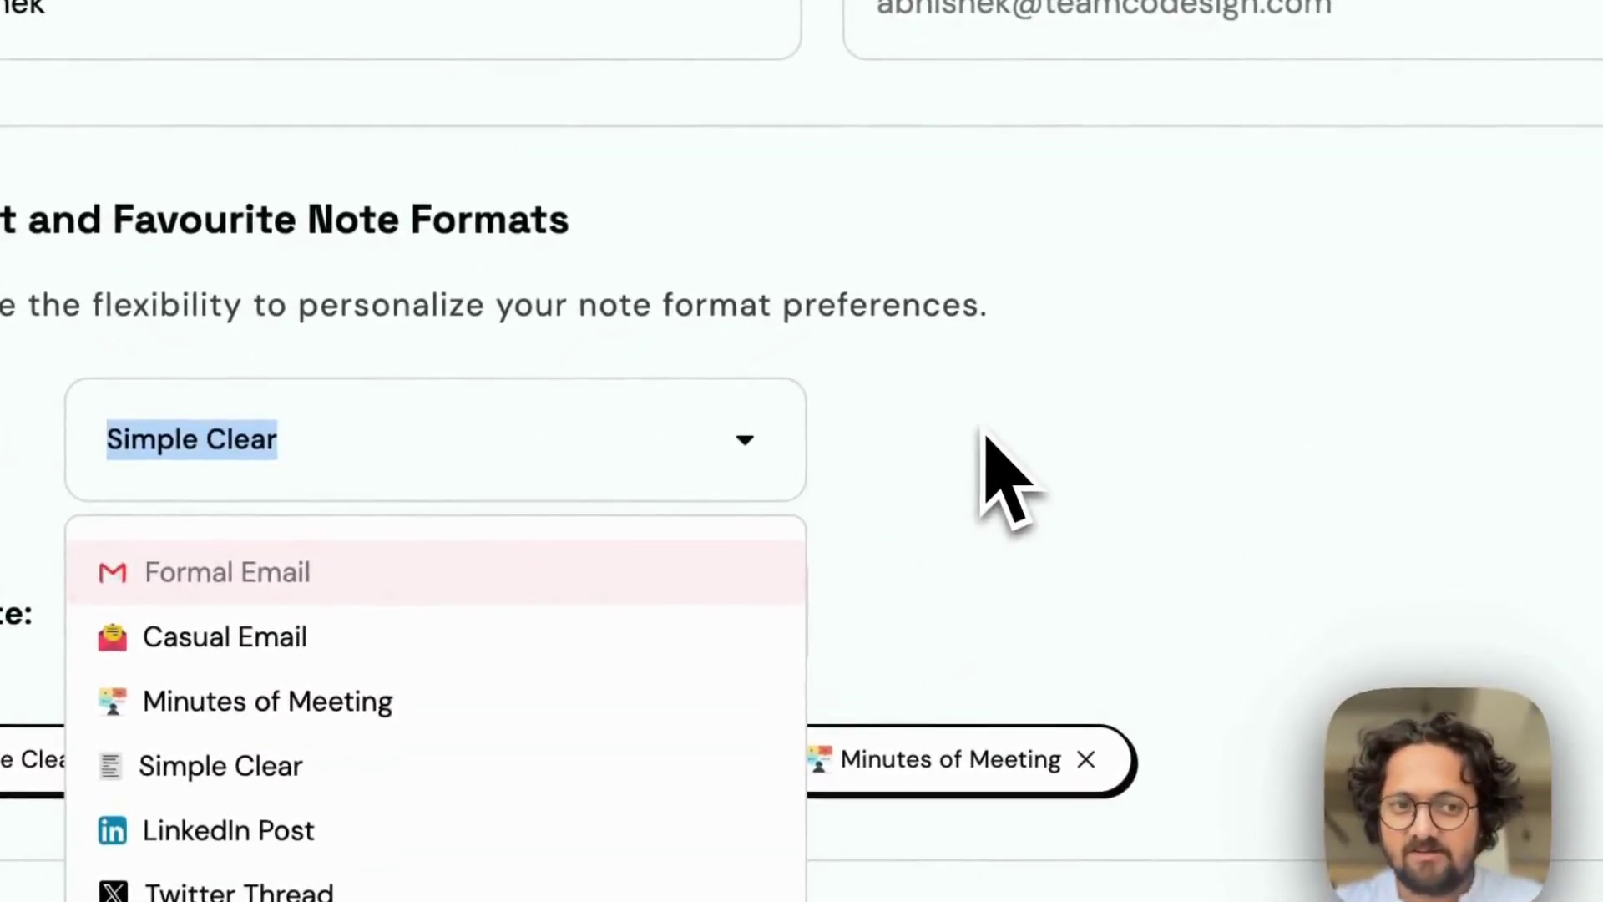
scroll(556, 690, "down", 2)
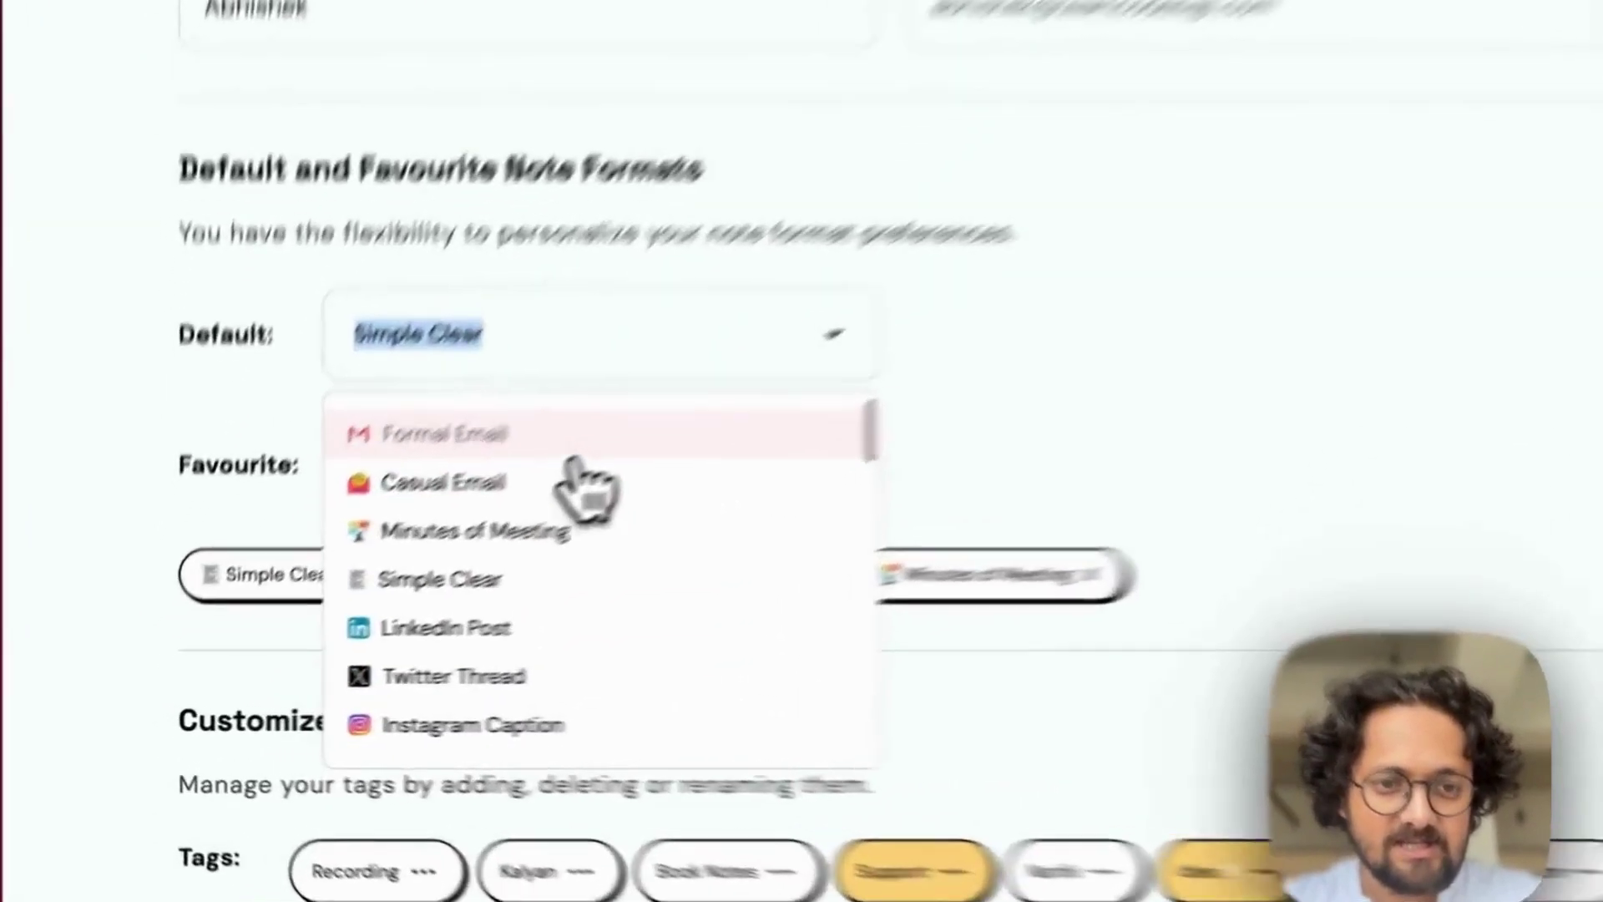
left_click(434, 534)
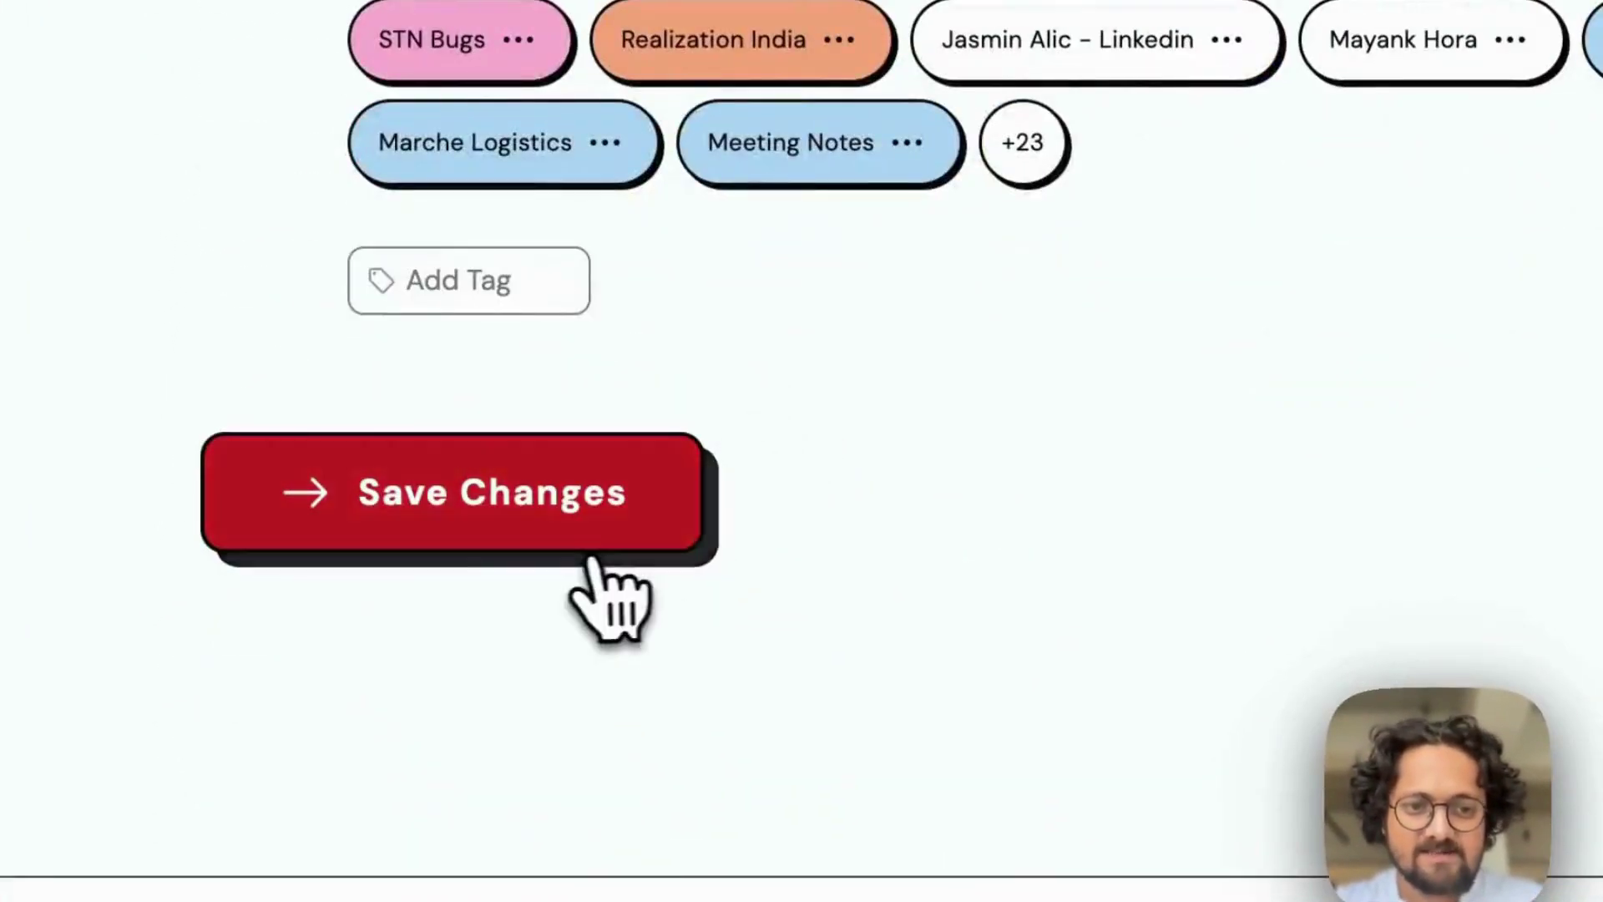
left_click(591, 549)
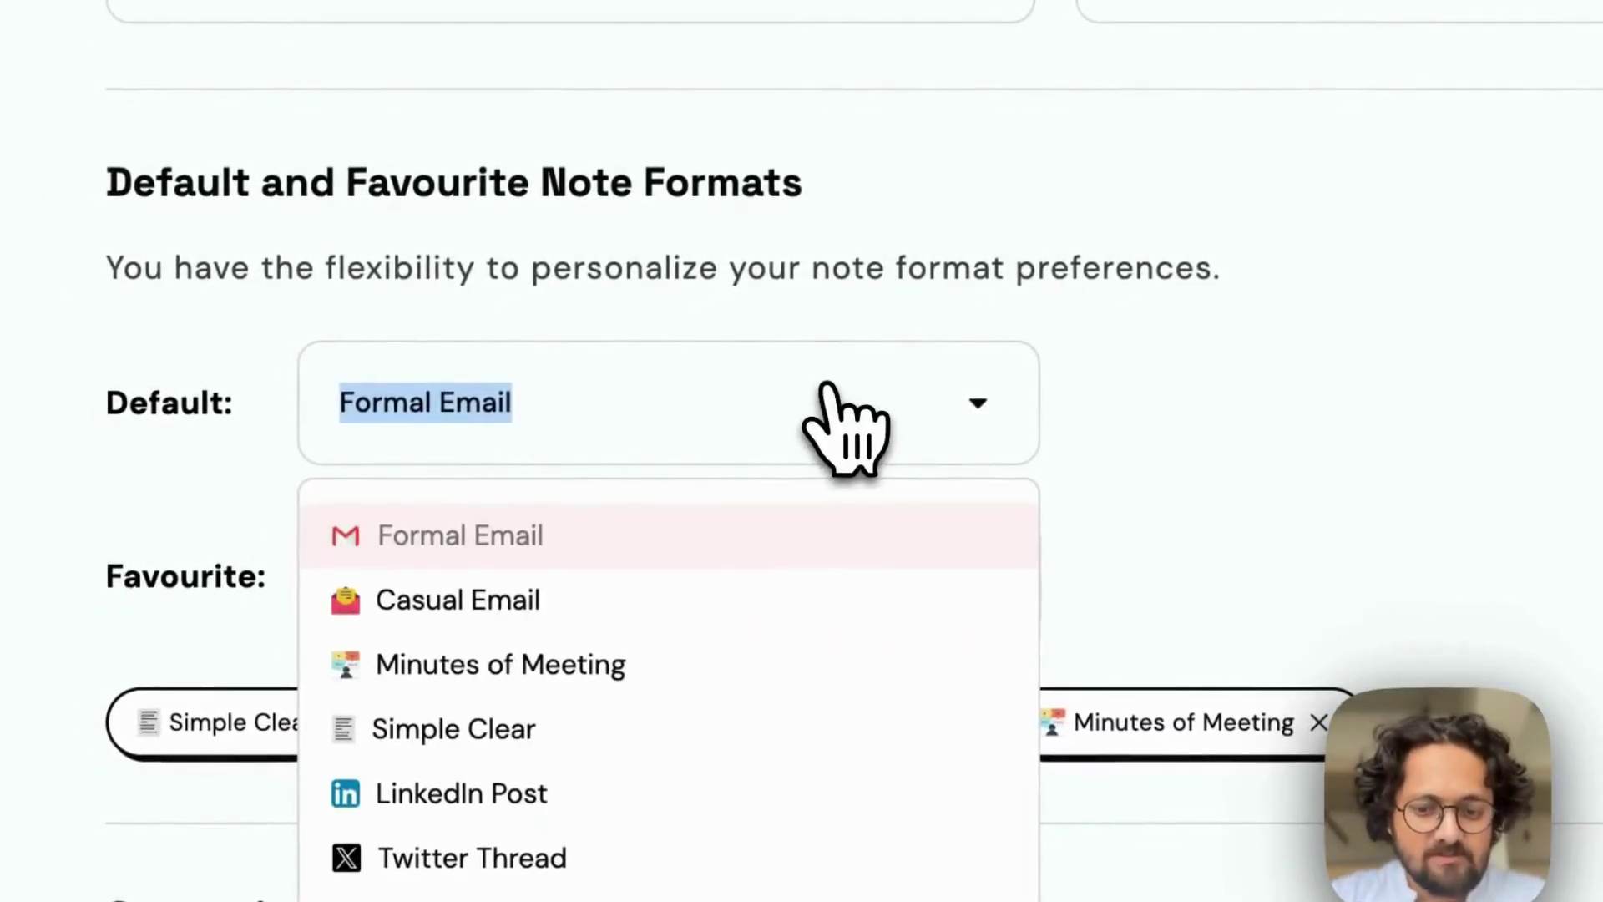
Step: Restore Simple Clear as the default format and save again
type("Simple")
left_click(472, 539)
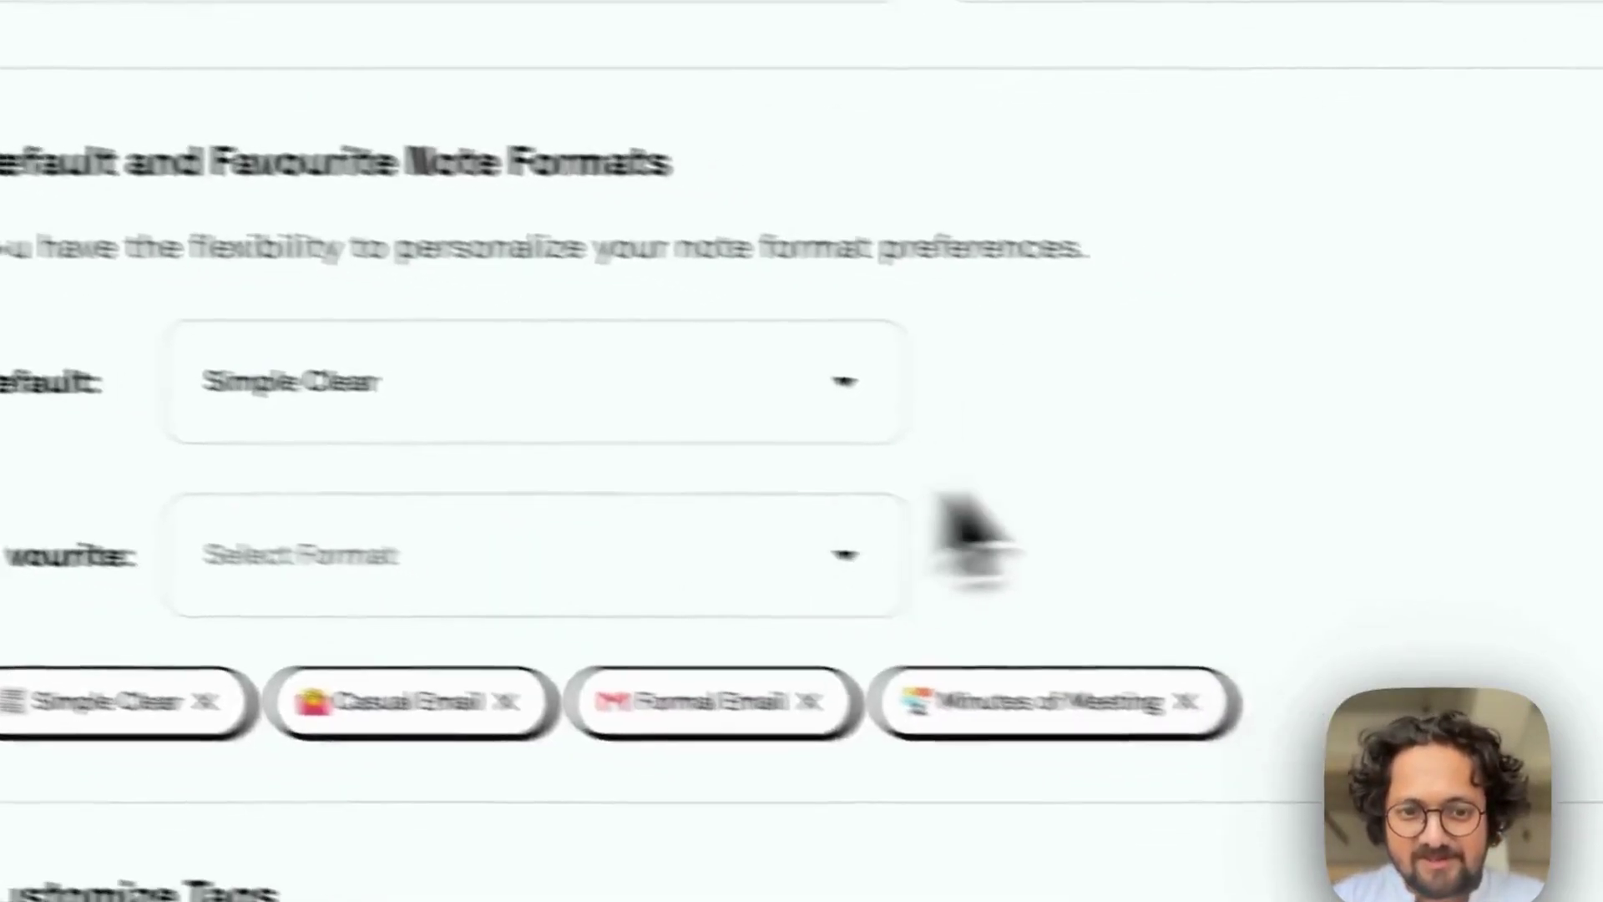
scroll(986, 501, "down", 5)
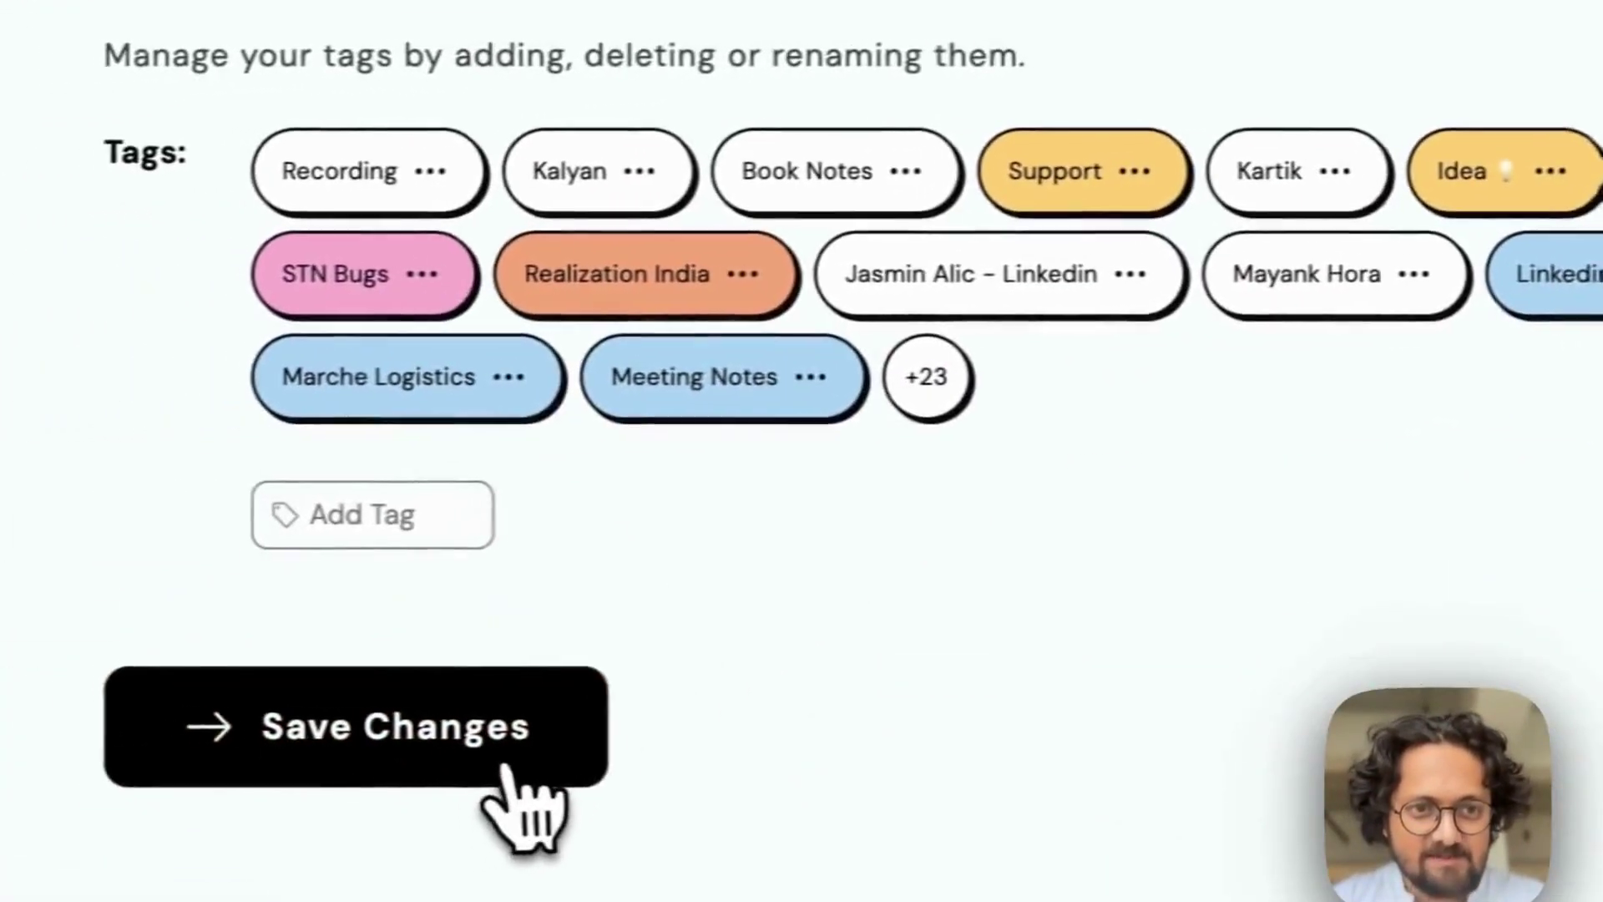
left_click(205, 773)
scroll(835, 668, "up", 10)
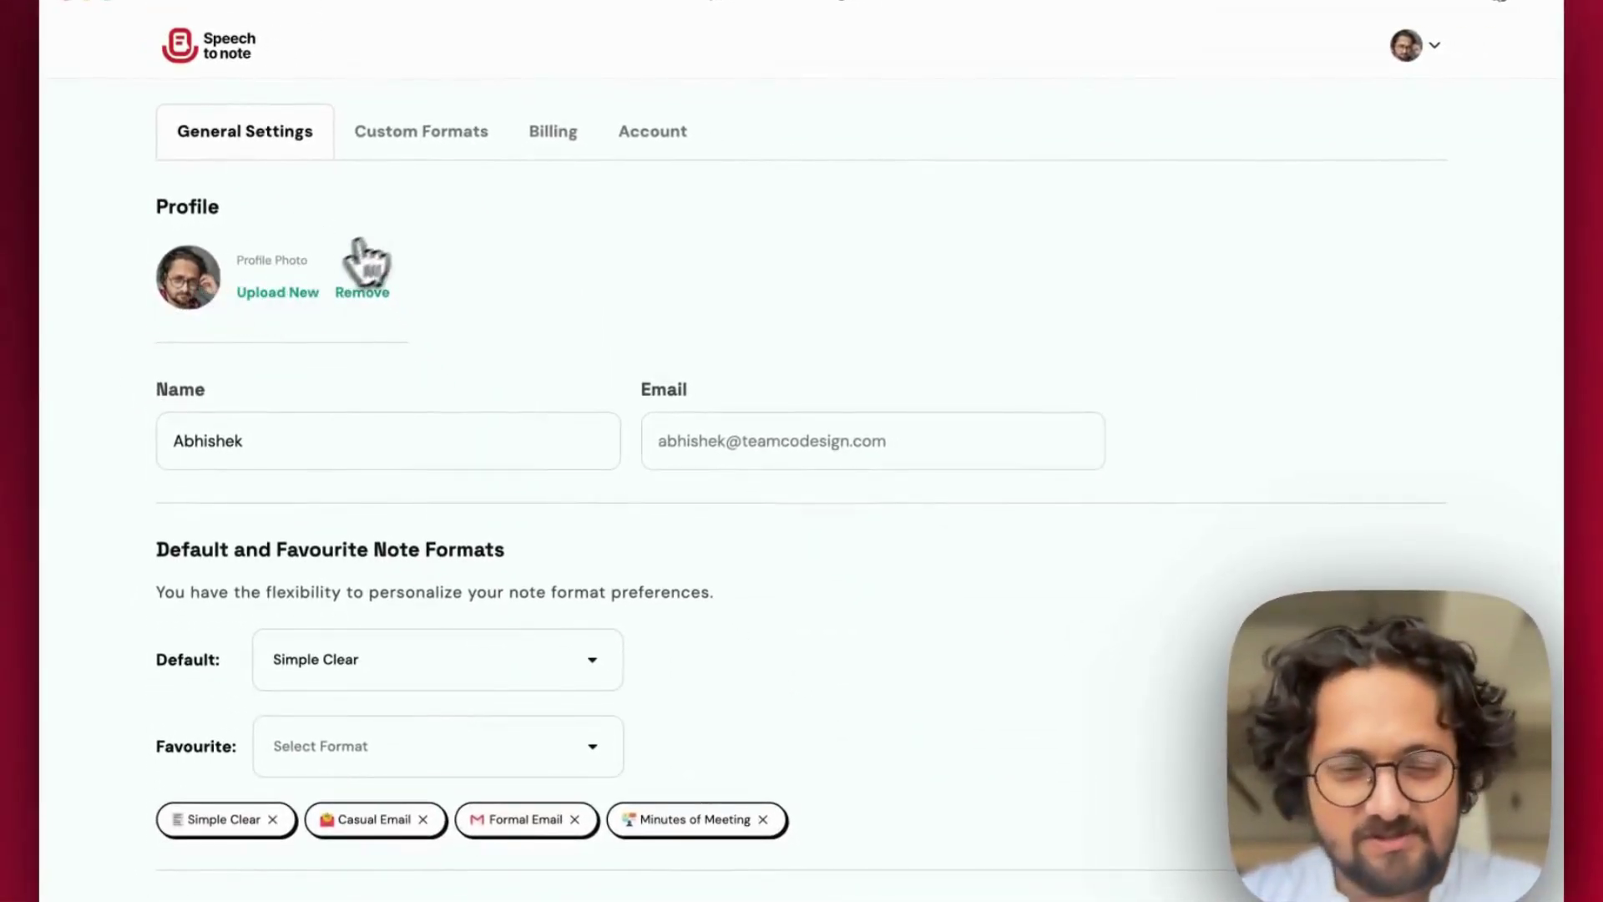
left_click(421, 131)
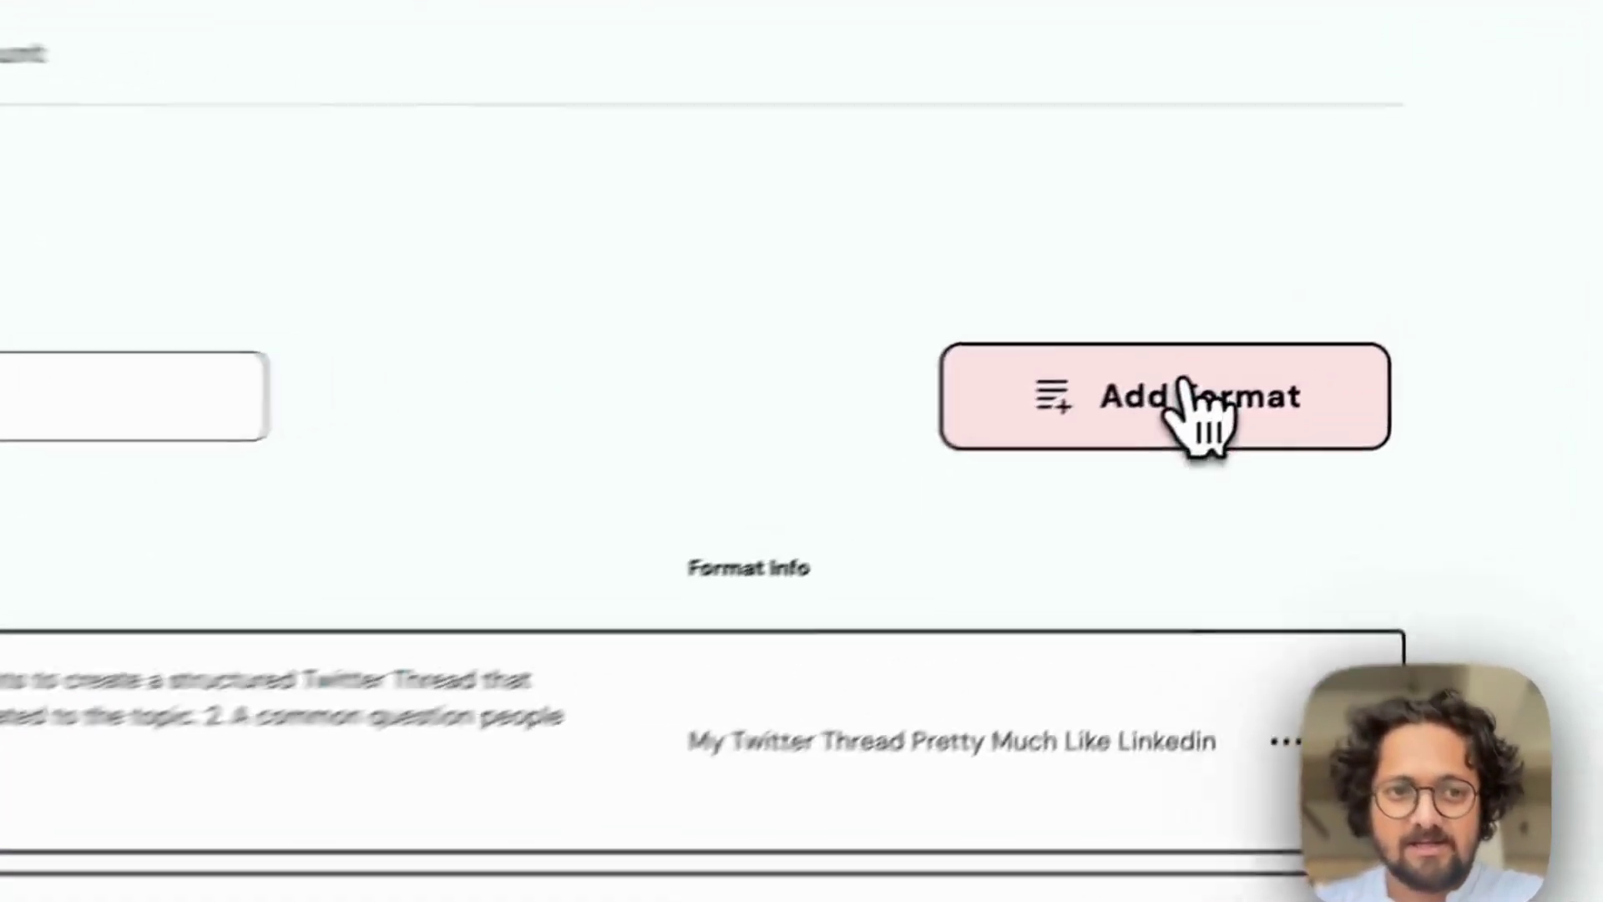
Step: Create a custom format with the grimacing-face icon named 'Indian Standup'
left_click(1294, 328)
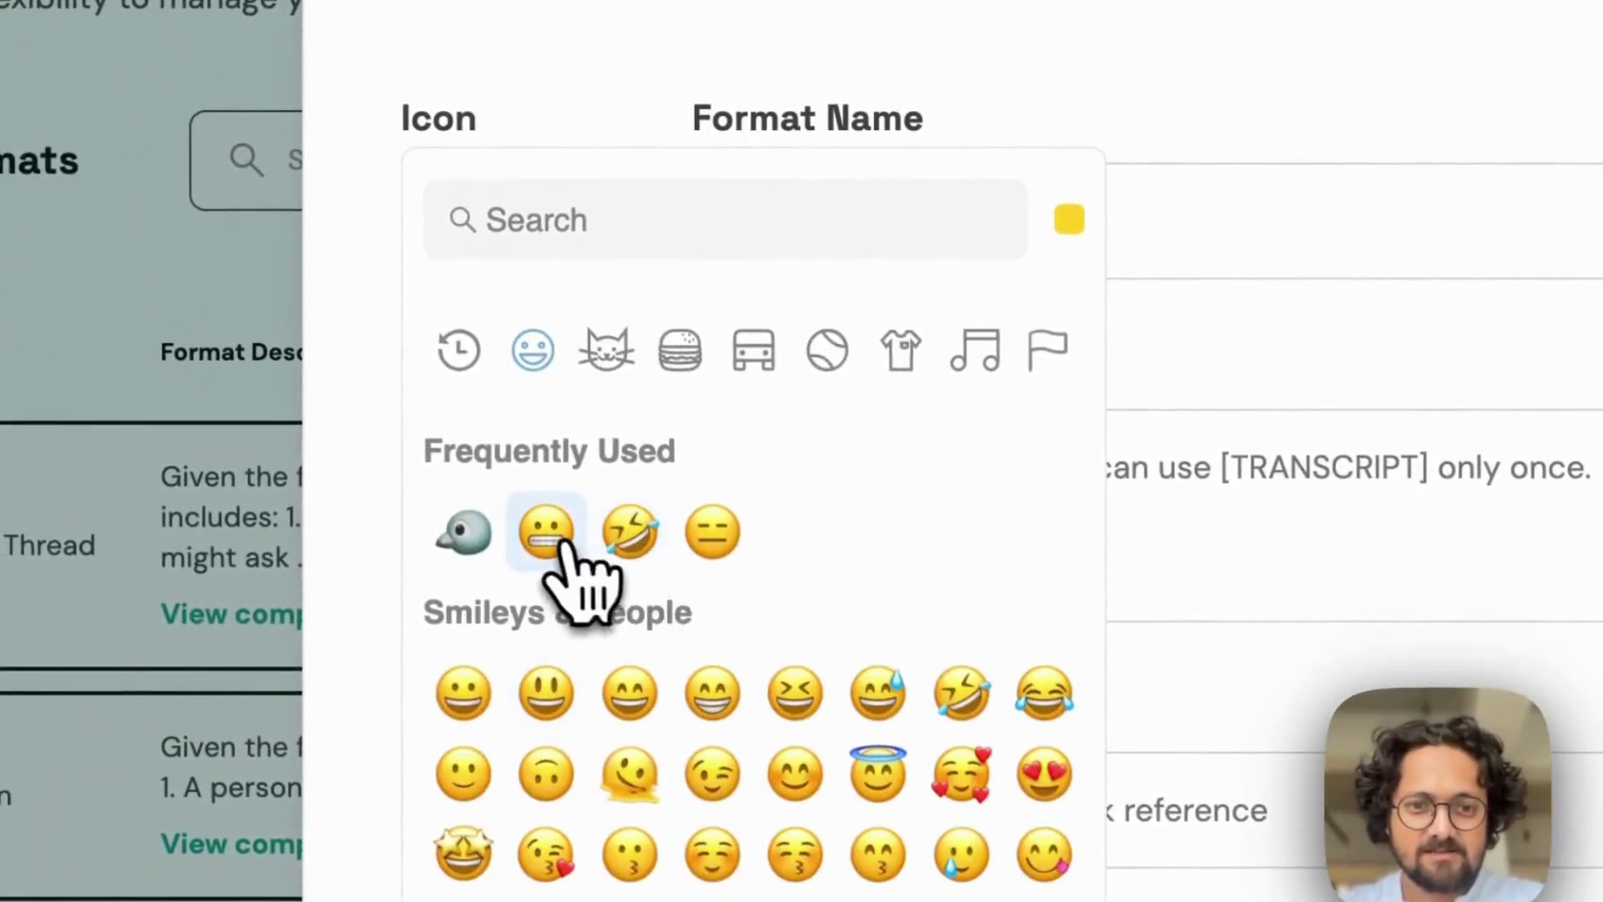
left_click(564, 541)
left_click(952, 237)
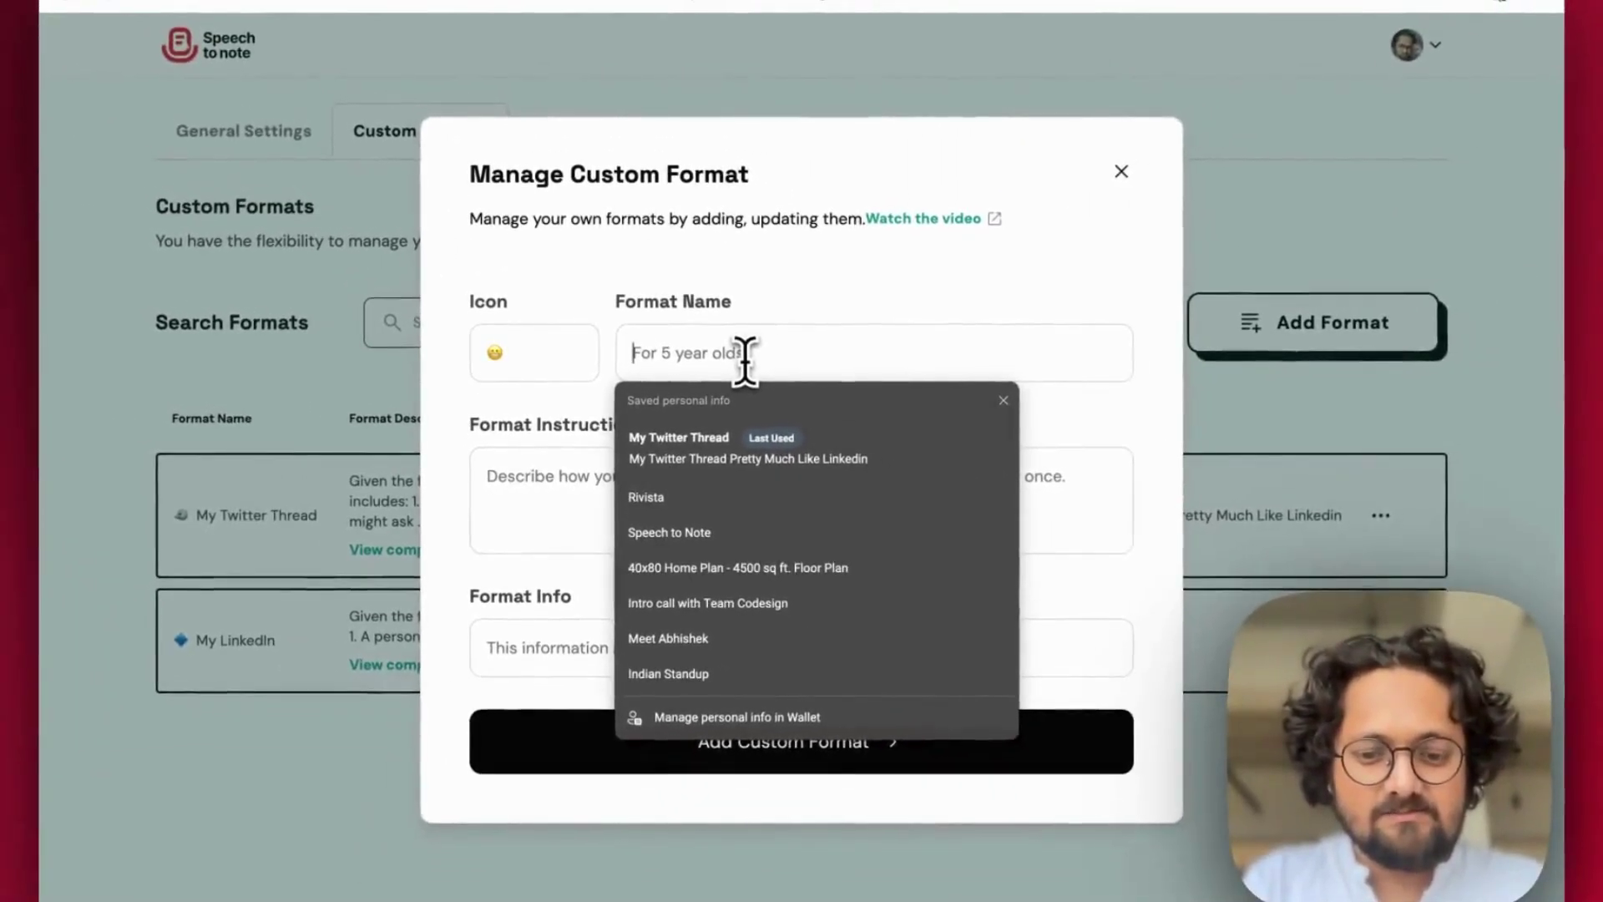
type("Jok")
key("BackSpace")
key("BackSpace")
type("Indian")
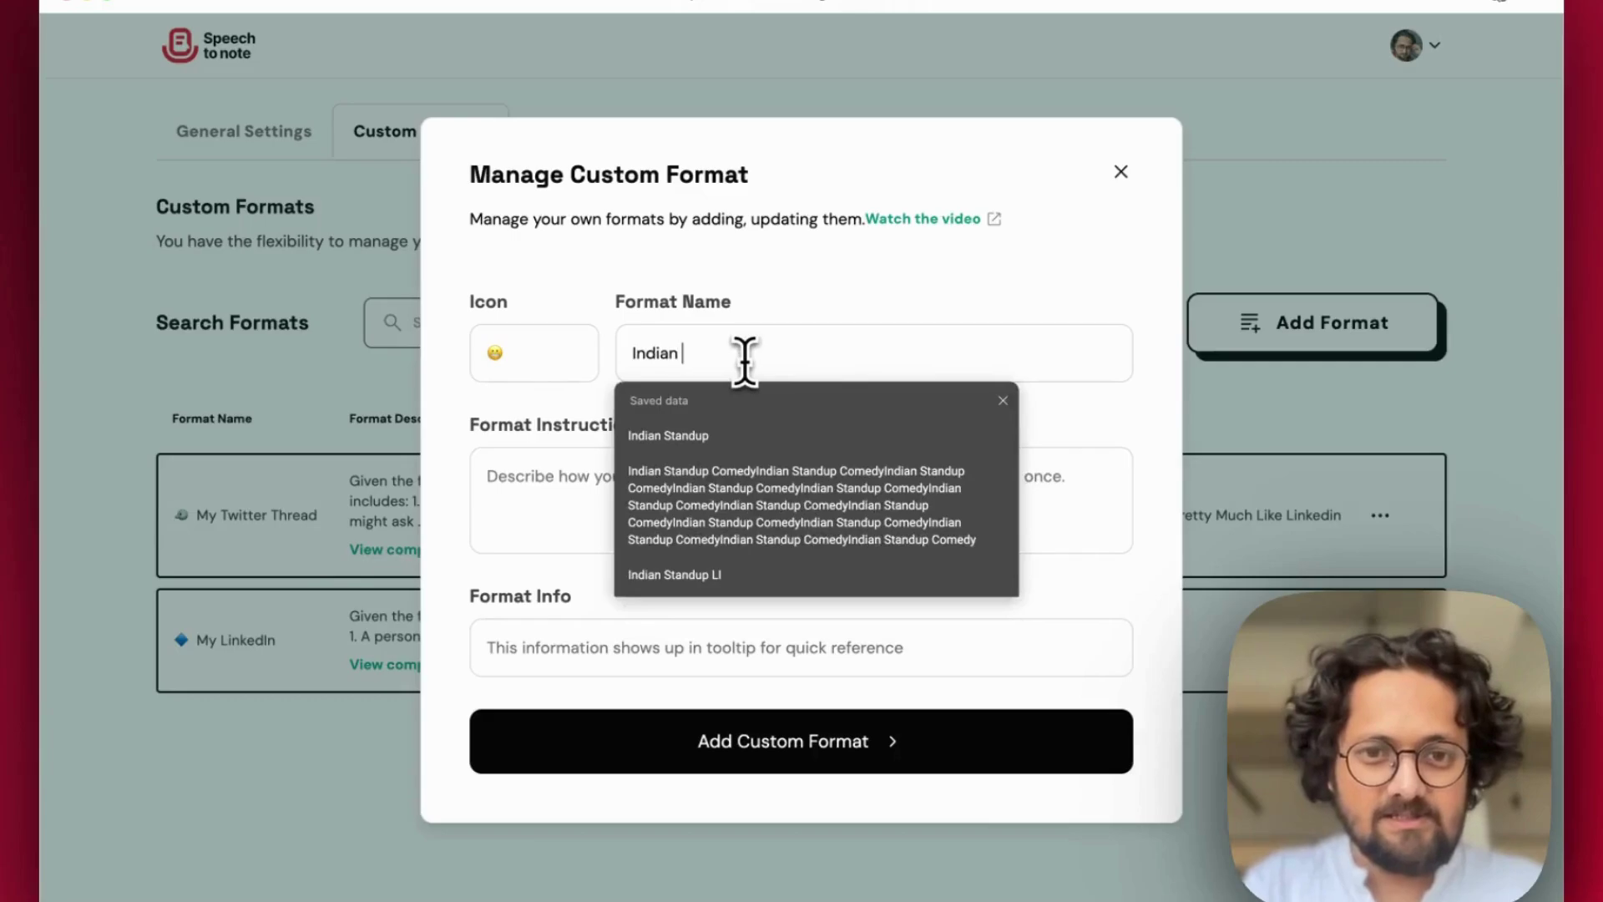
key("Down")
key("Return")
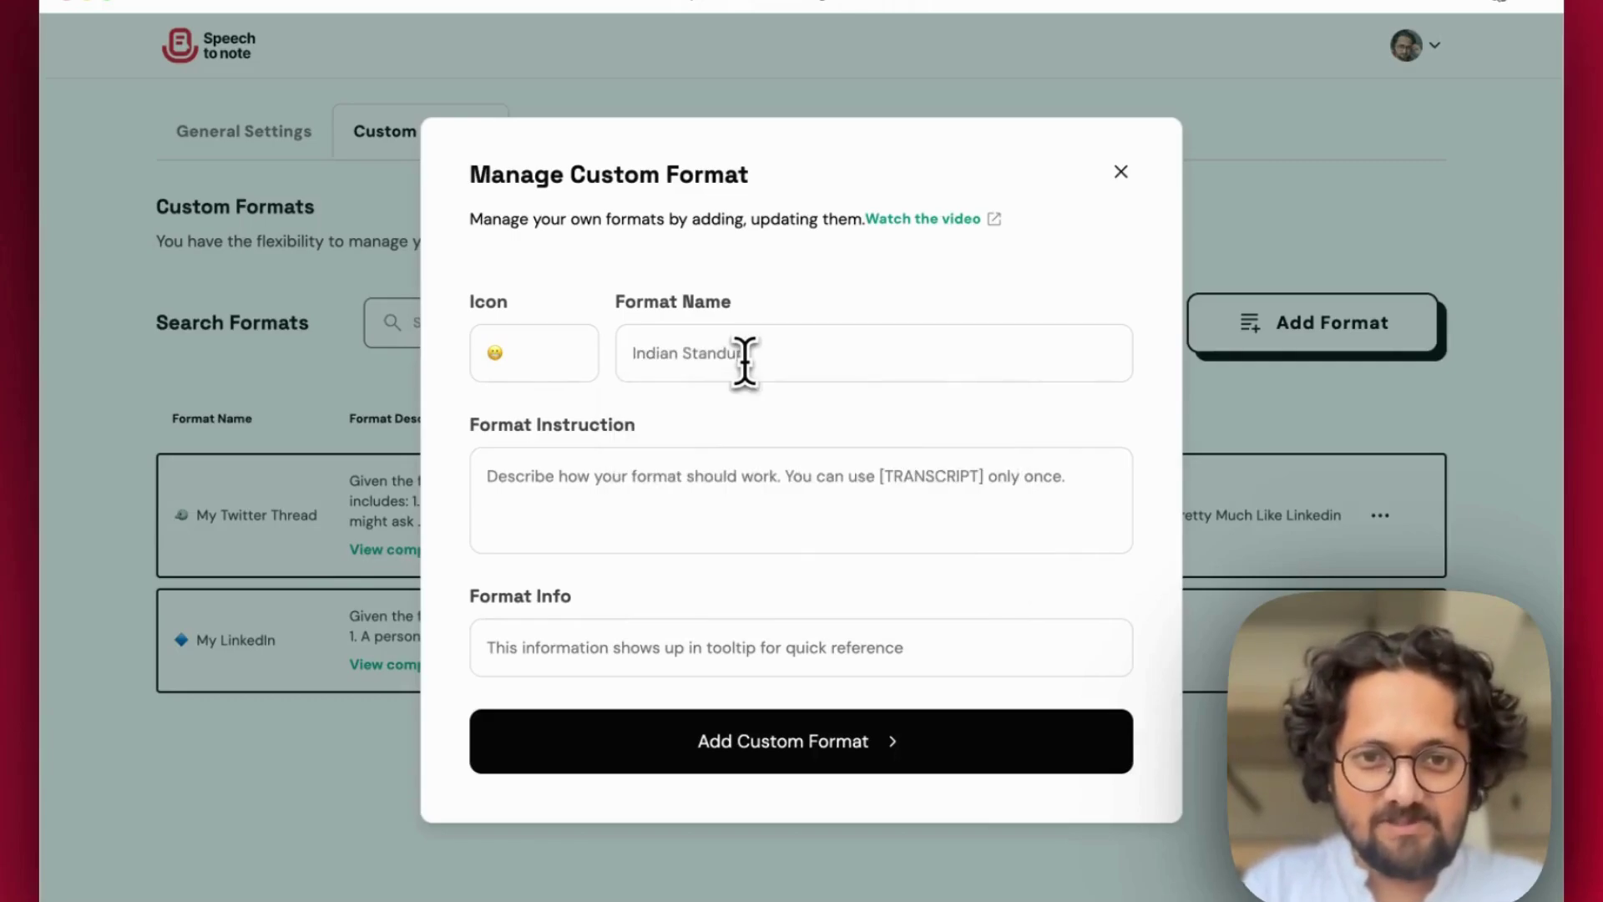
left_click(668, 643)
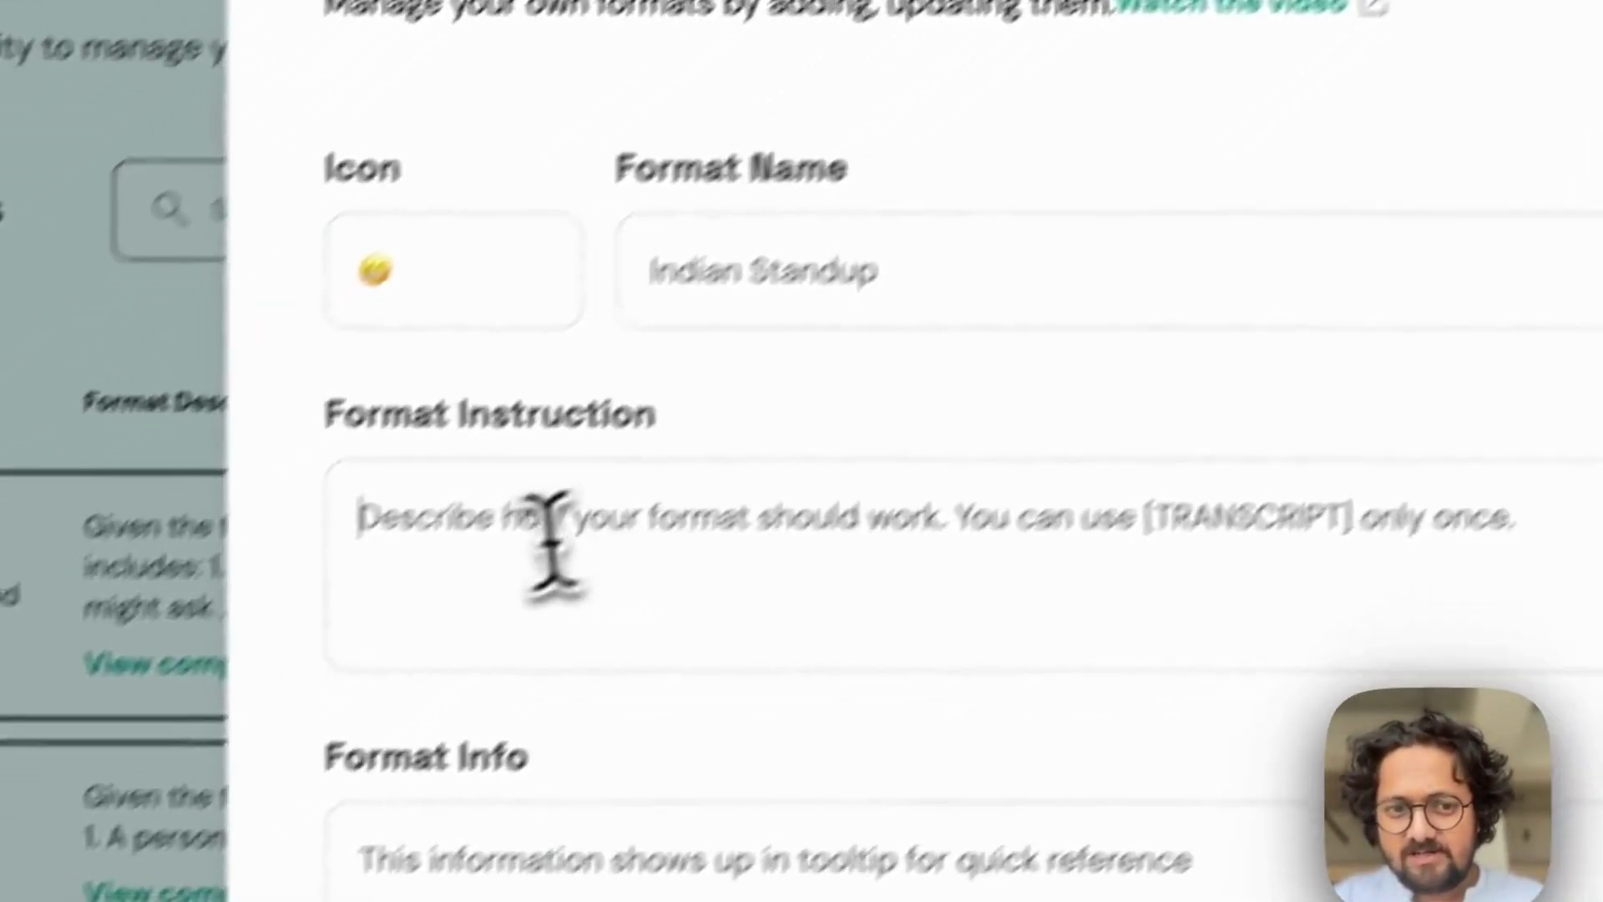
Step: Enter the format instruction built around the [TRANSCRIPT] placeholder
type("[]")
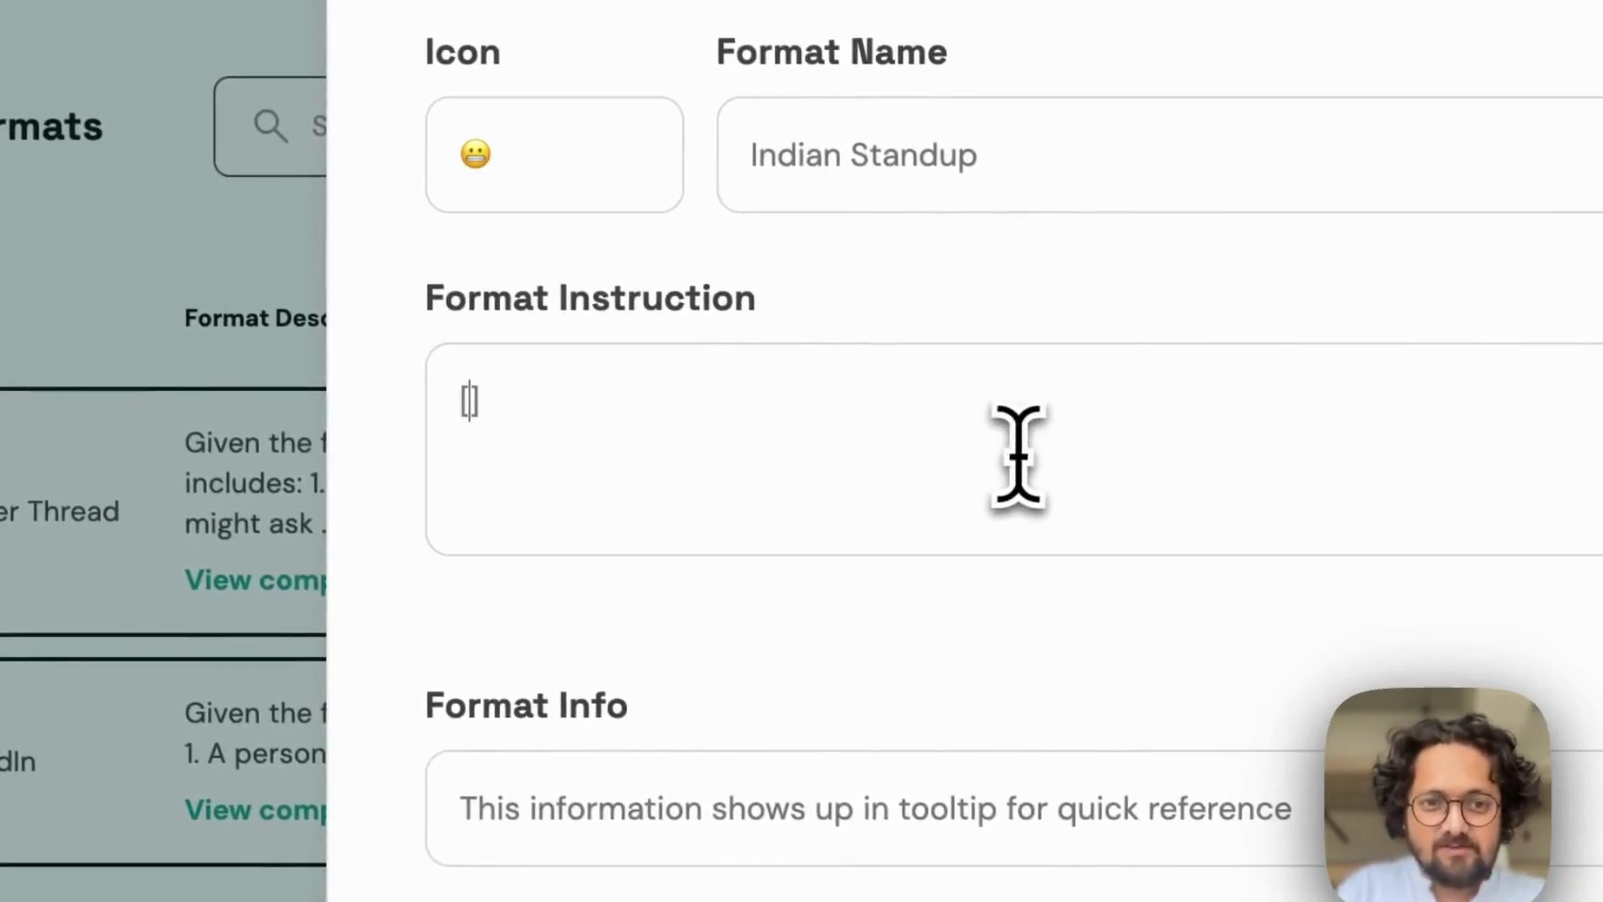
type("TRANSCR")
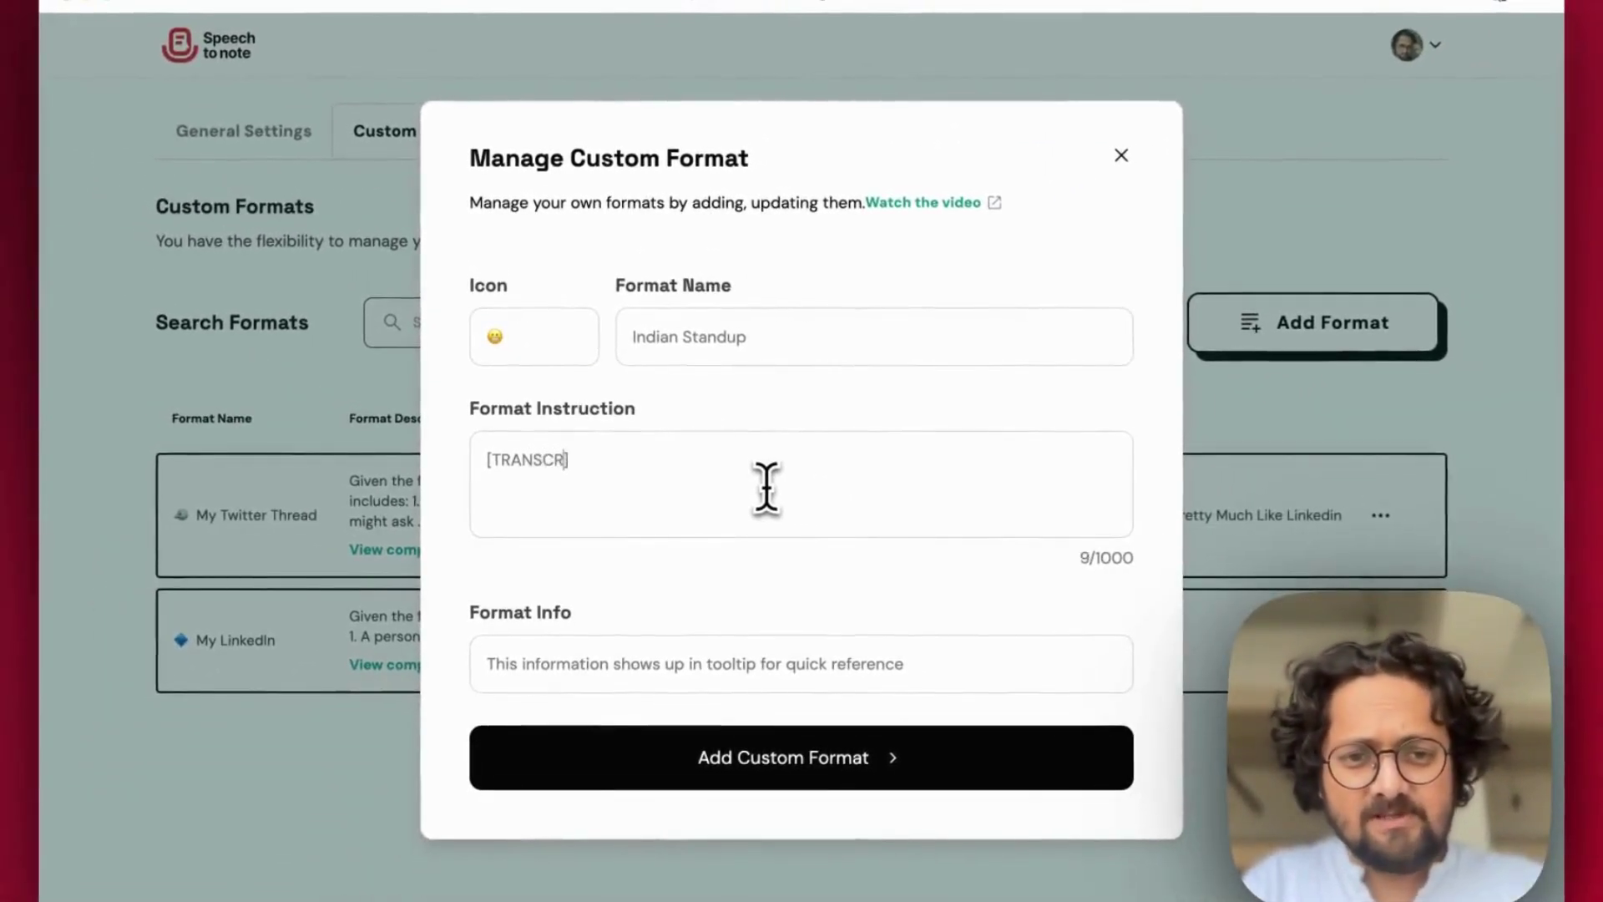
type("IPT")
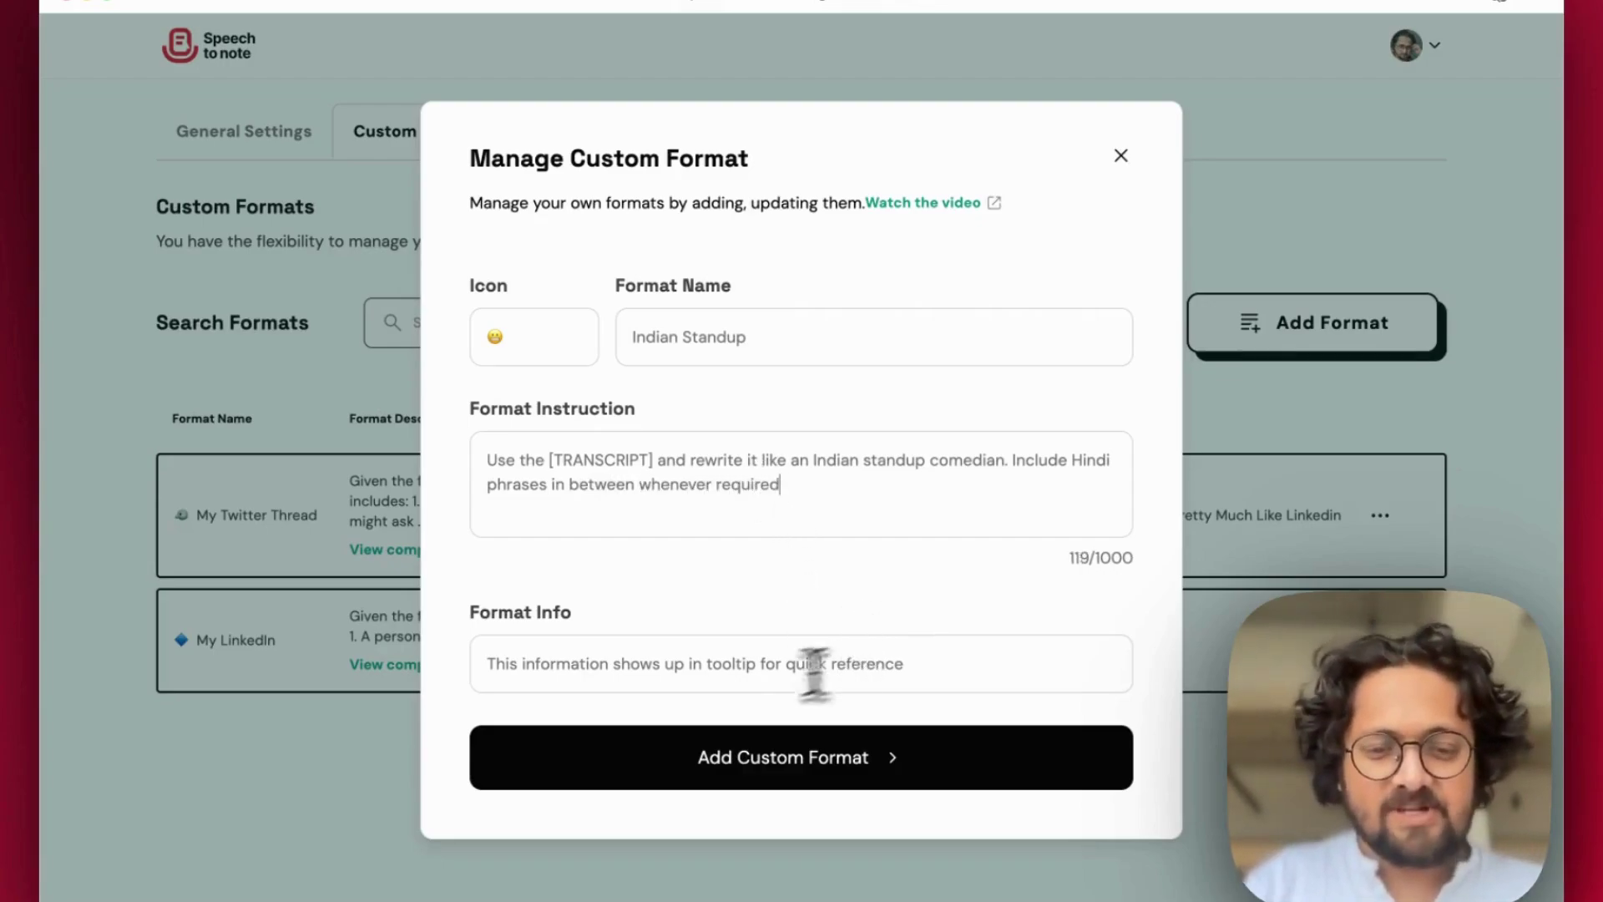
Step: Enter 'Indian Standup Comedy' as the format info and reselect the instruction's TRANSCRIPT text
left_click(641, 671)
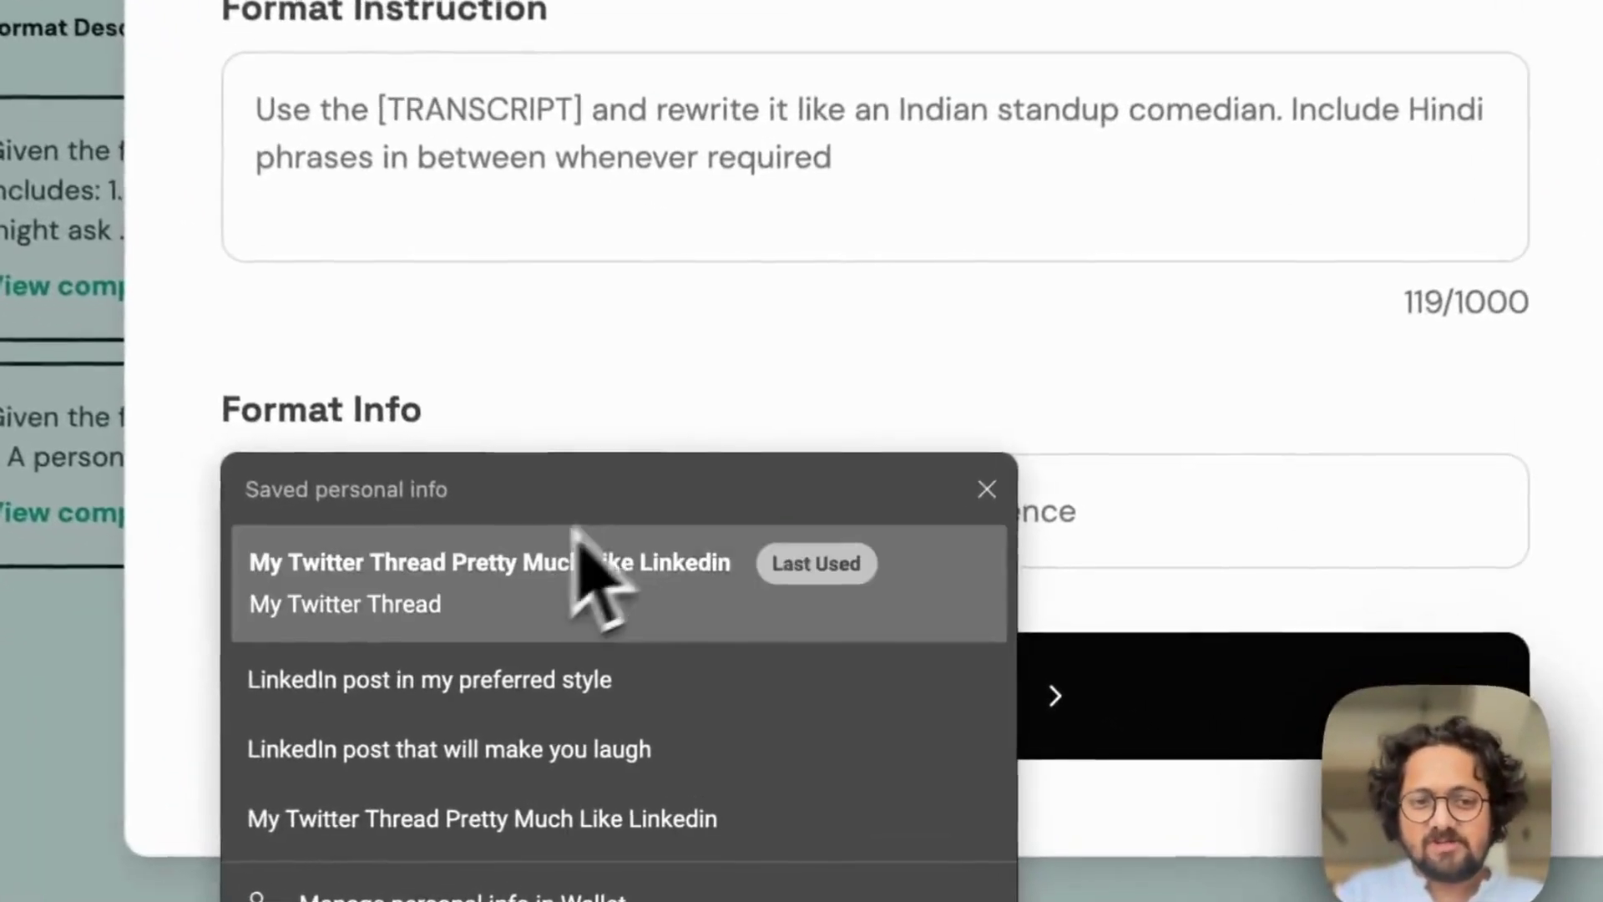
type("In")
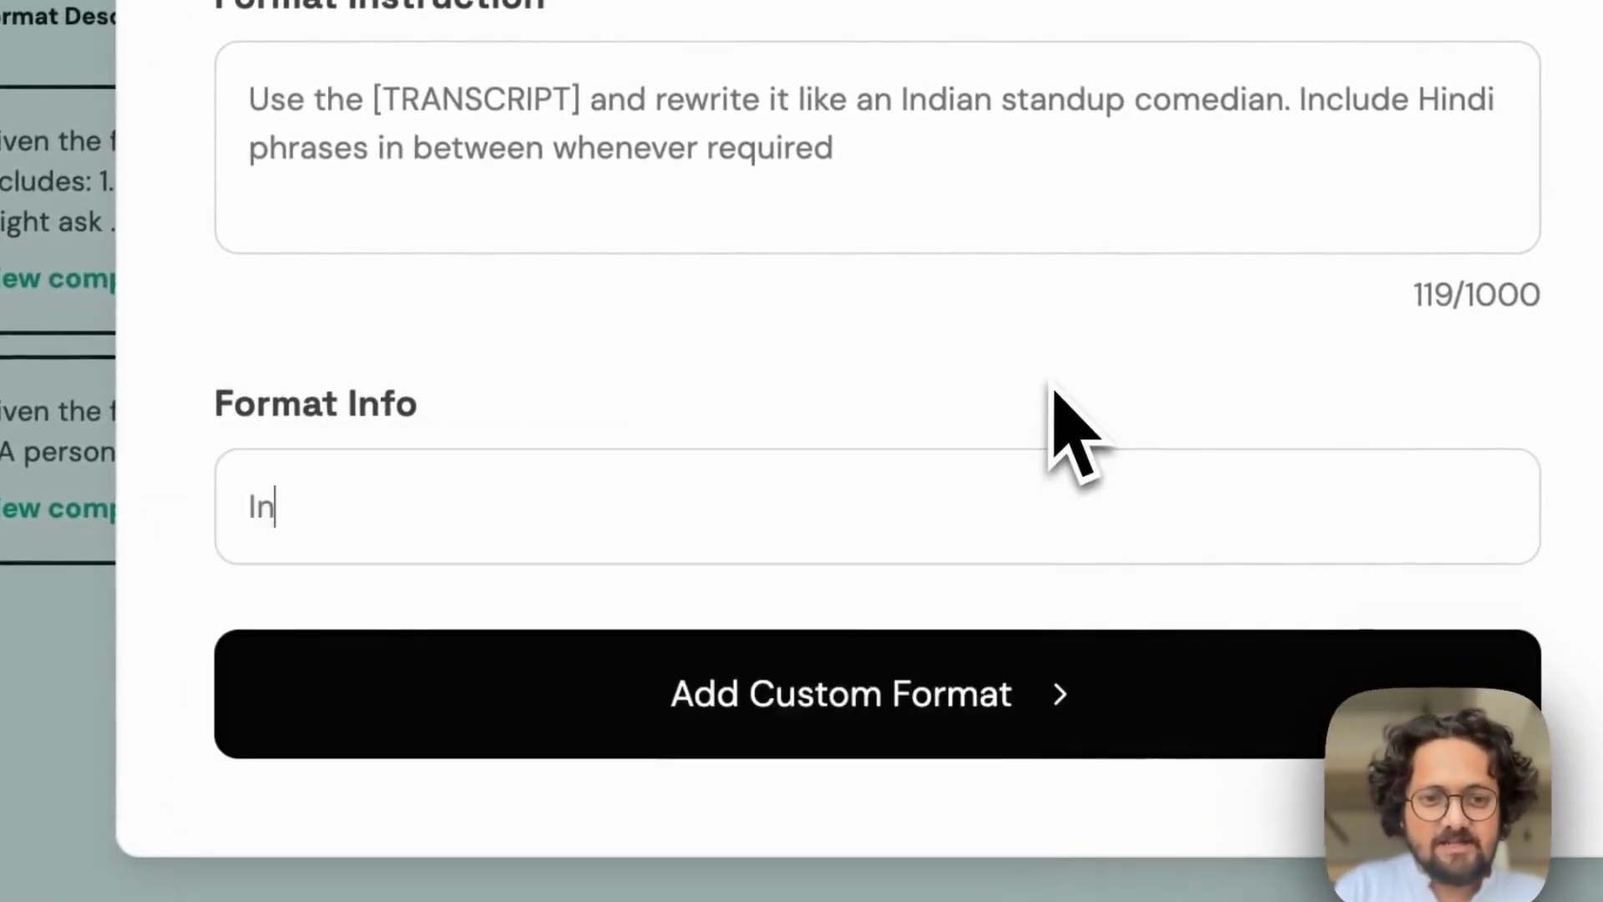
type("dian ")
type("Standdup ")
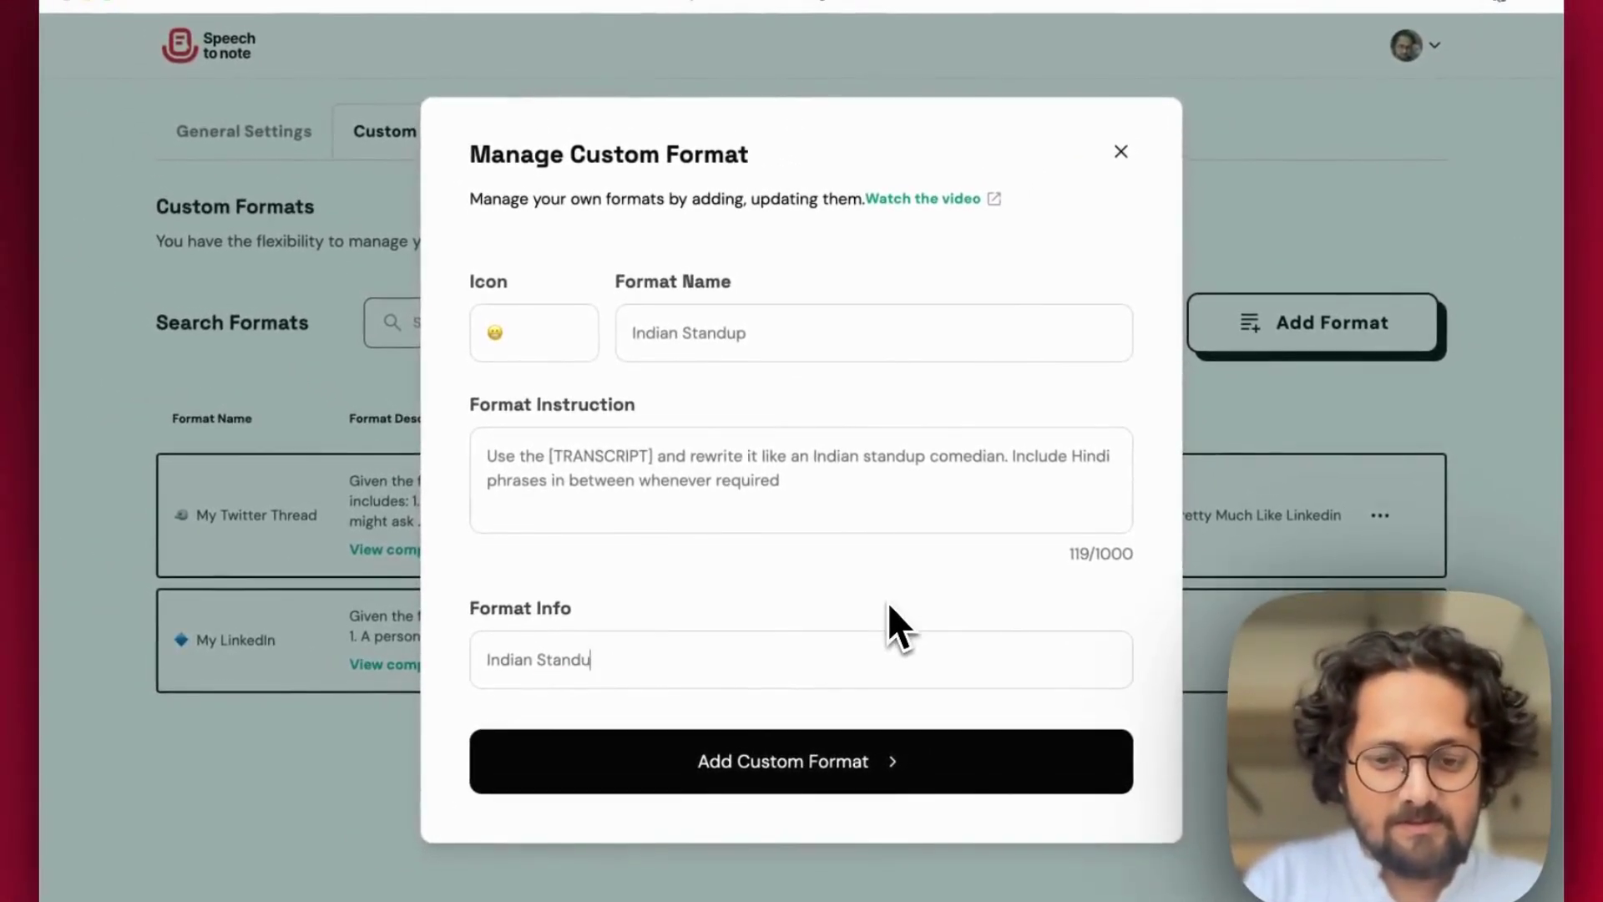
type("p Comedi")
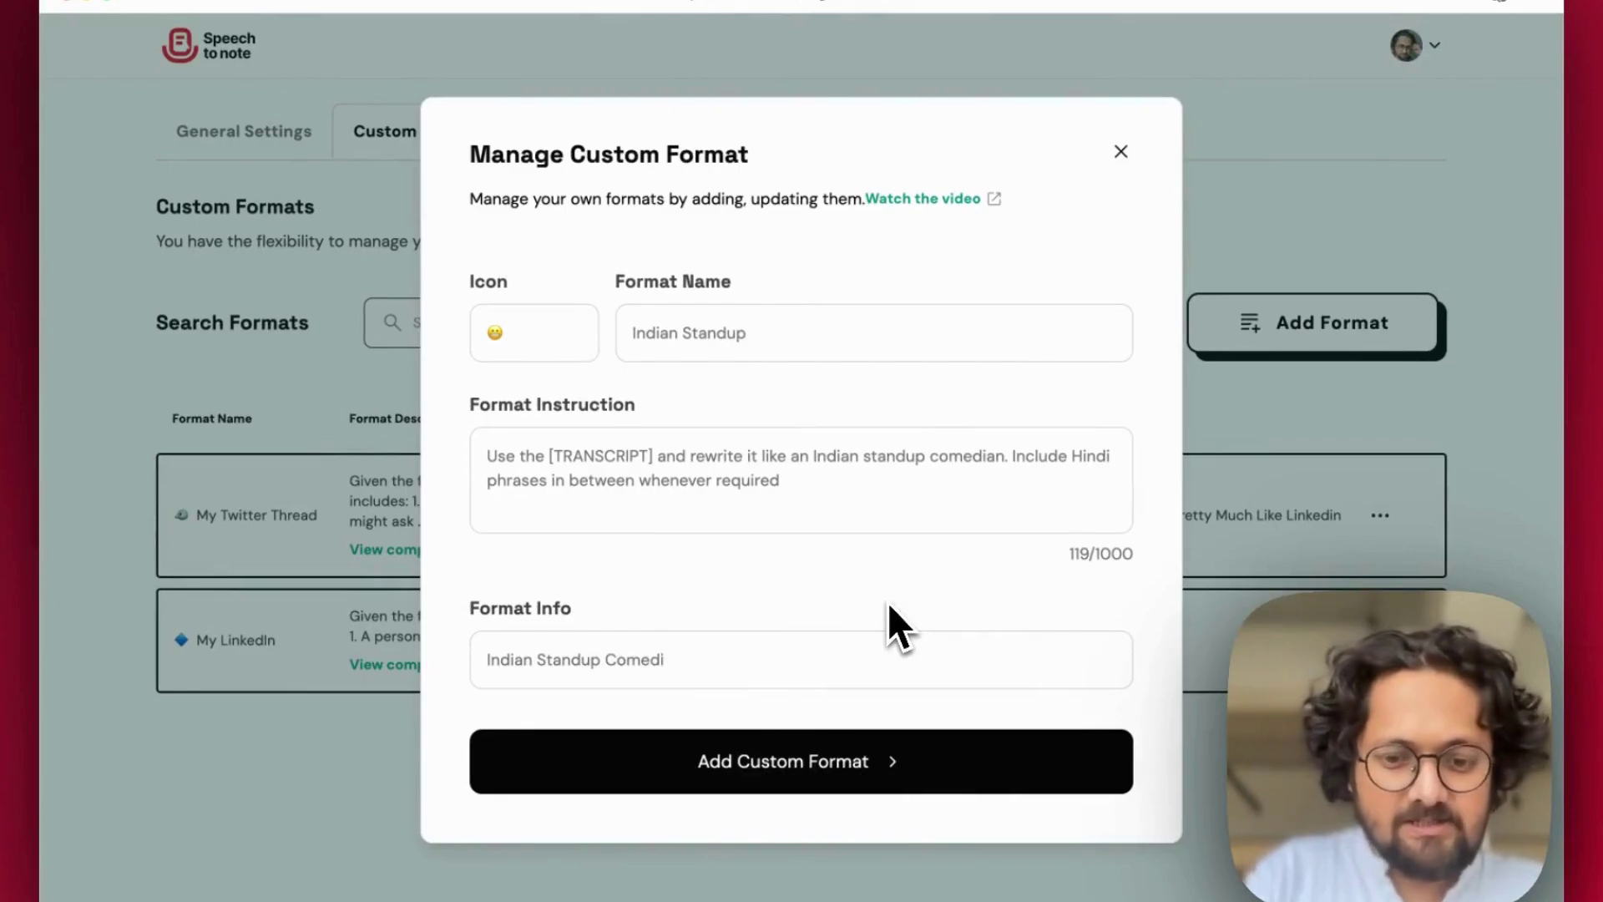
type("y")
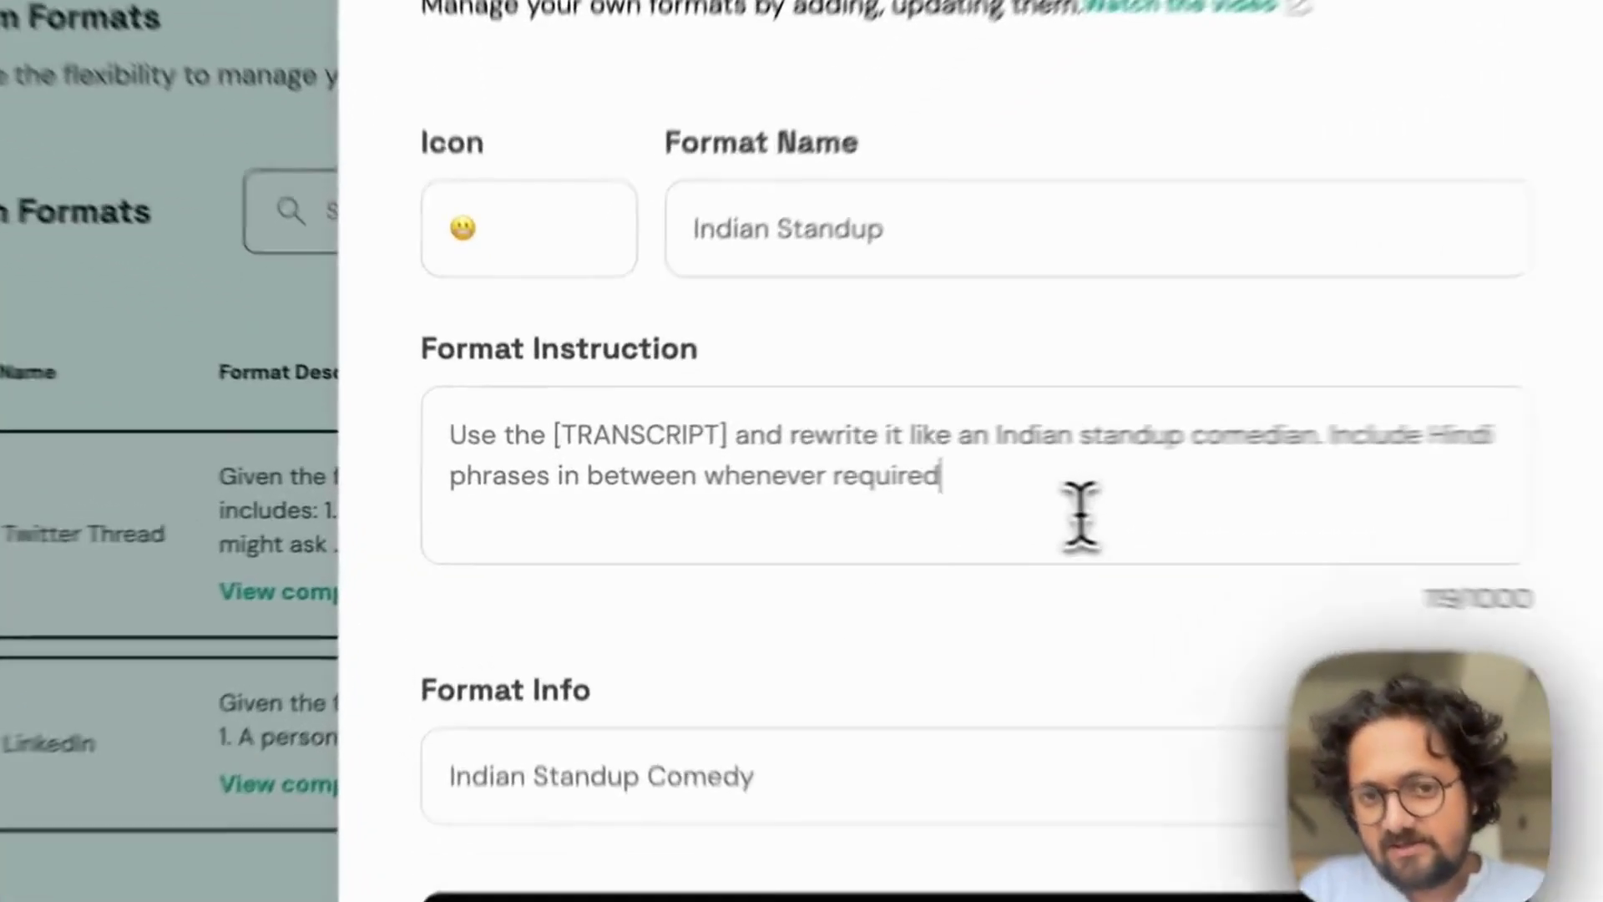
left_click_drag(794, 489, 559, 448)
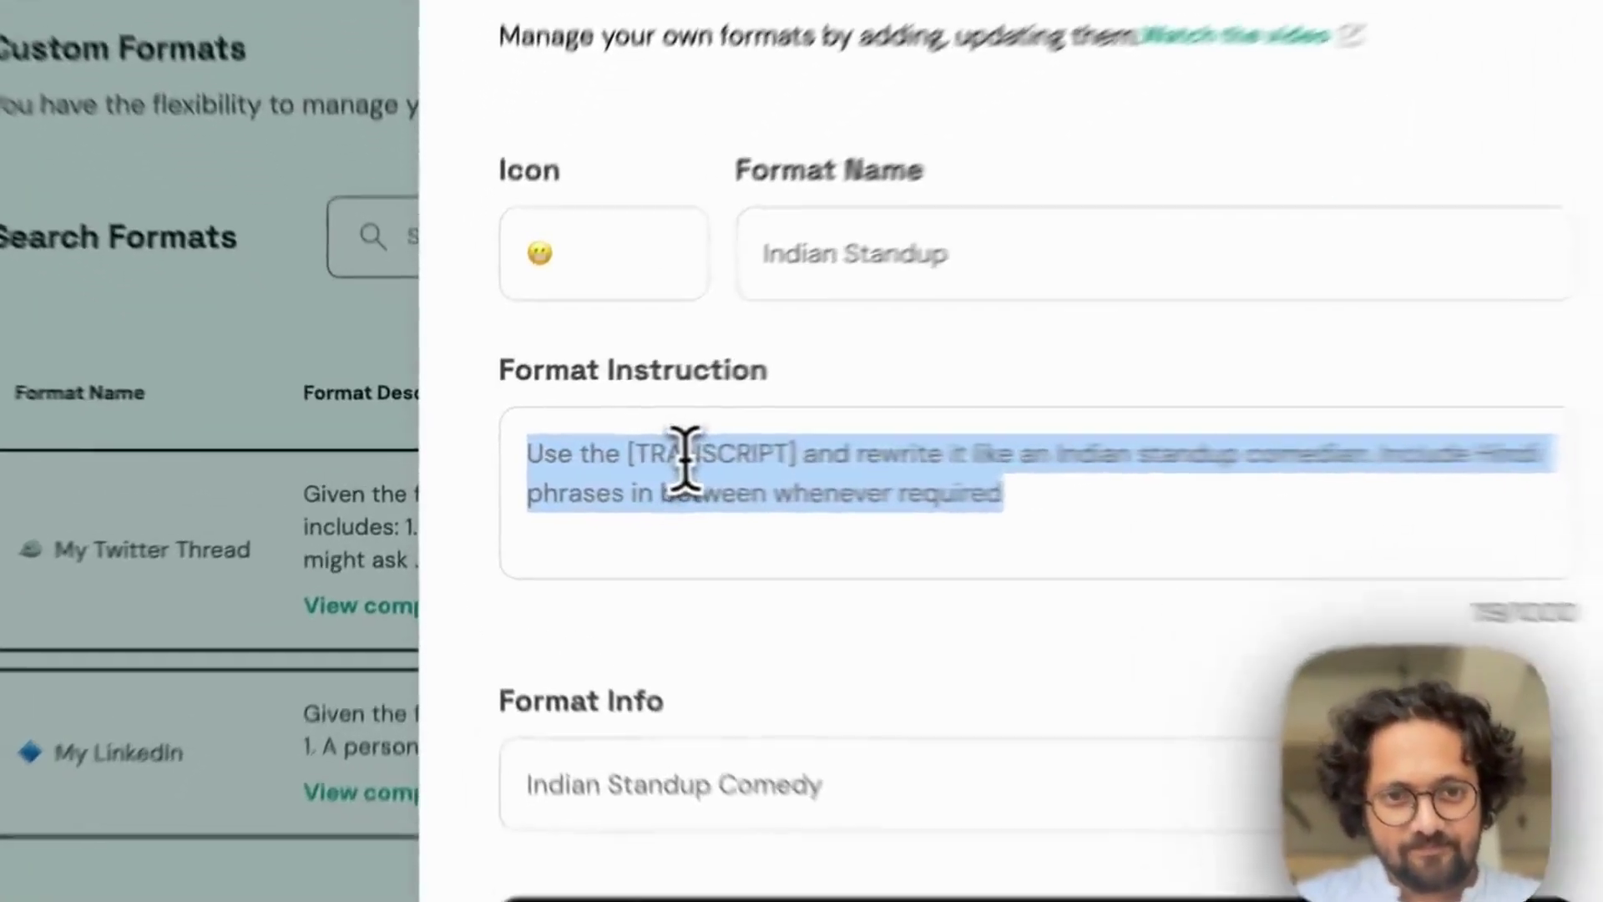
double_click(586, 459)
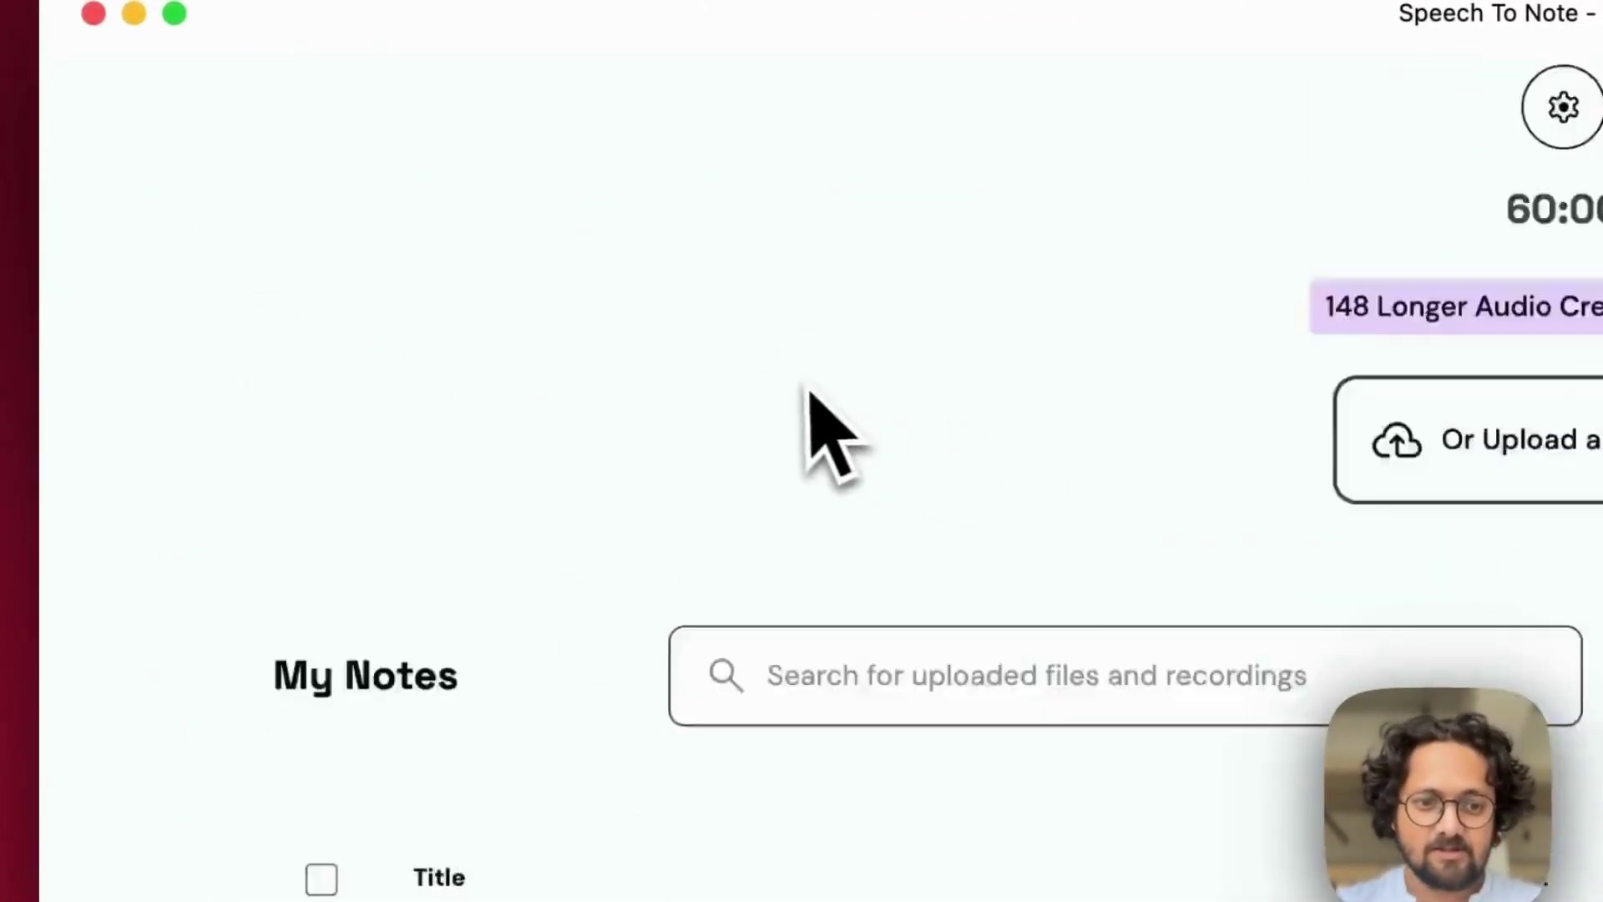
Step: Open the Easy Guide note and add an Indian Standup format version
scroll(805, 418, "up", 4)
left_click(859, 643)
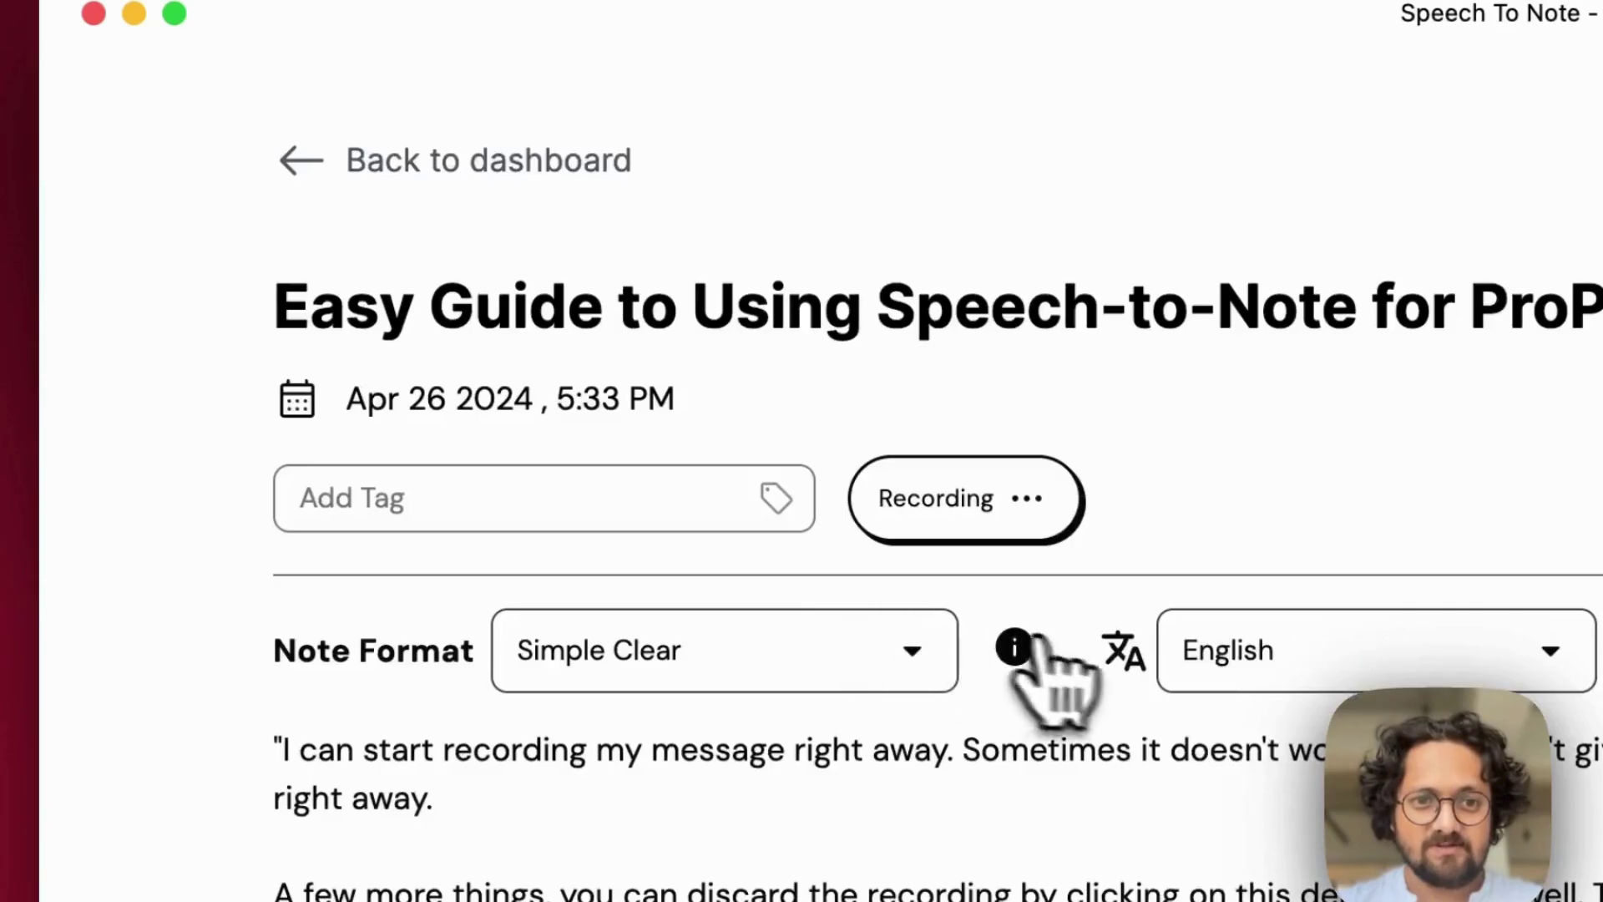
scroll(1054, 585, "down", 1)
scroll(1058, 501, "up", 4)
scroll(924, 521, "down", 4)
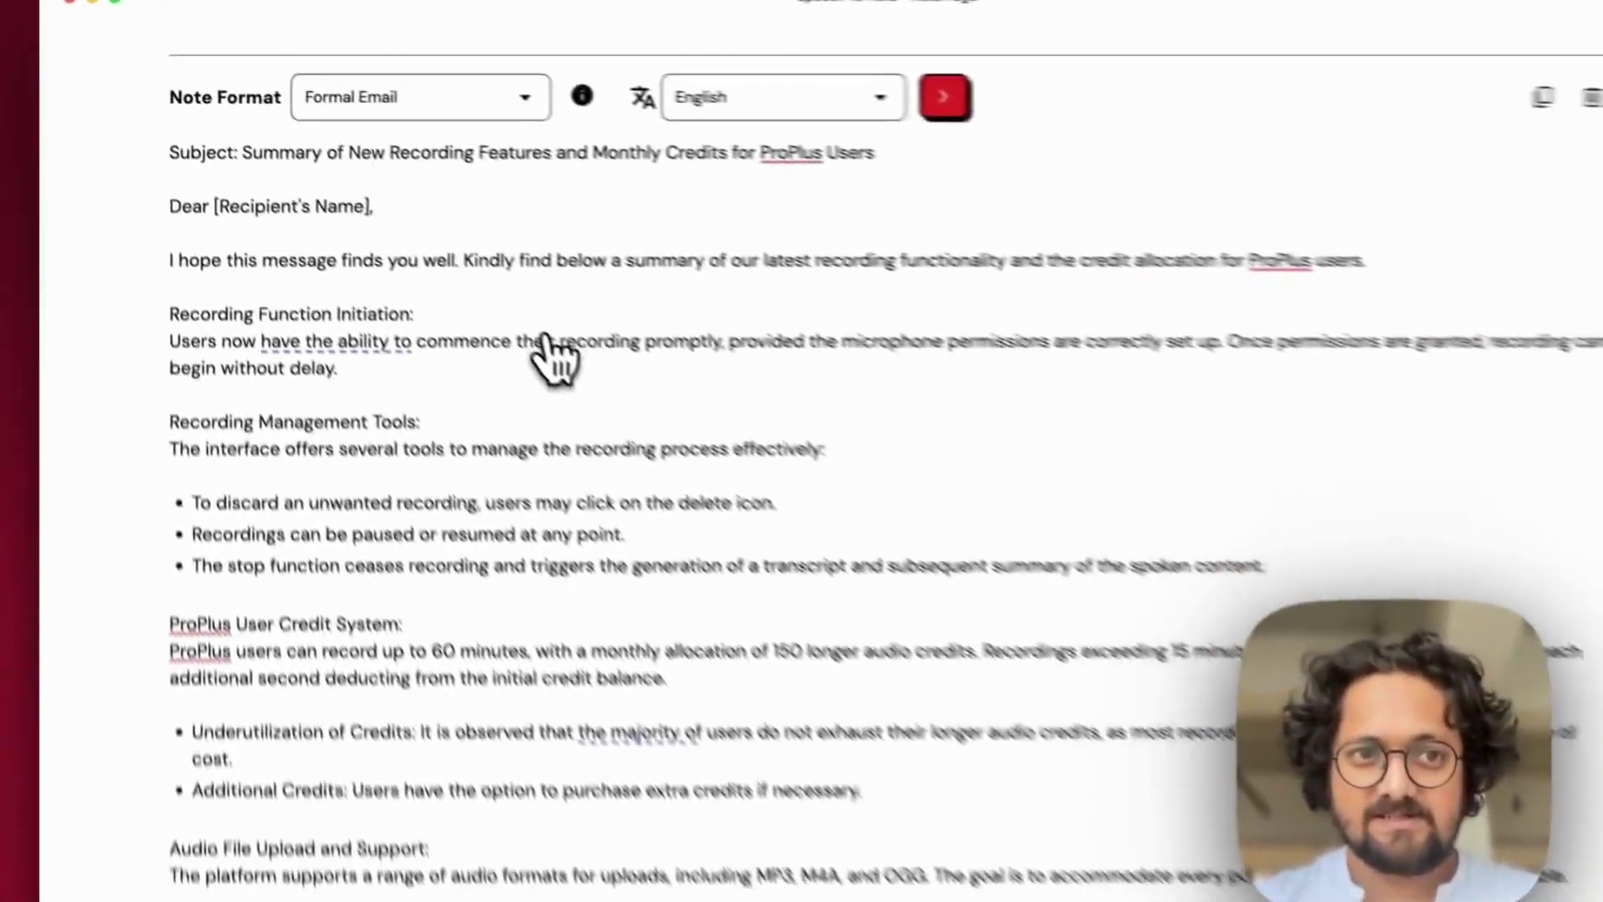
scroll(505, 323, "up", 5)
scroll(498, 323, "down", 10)
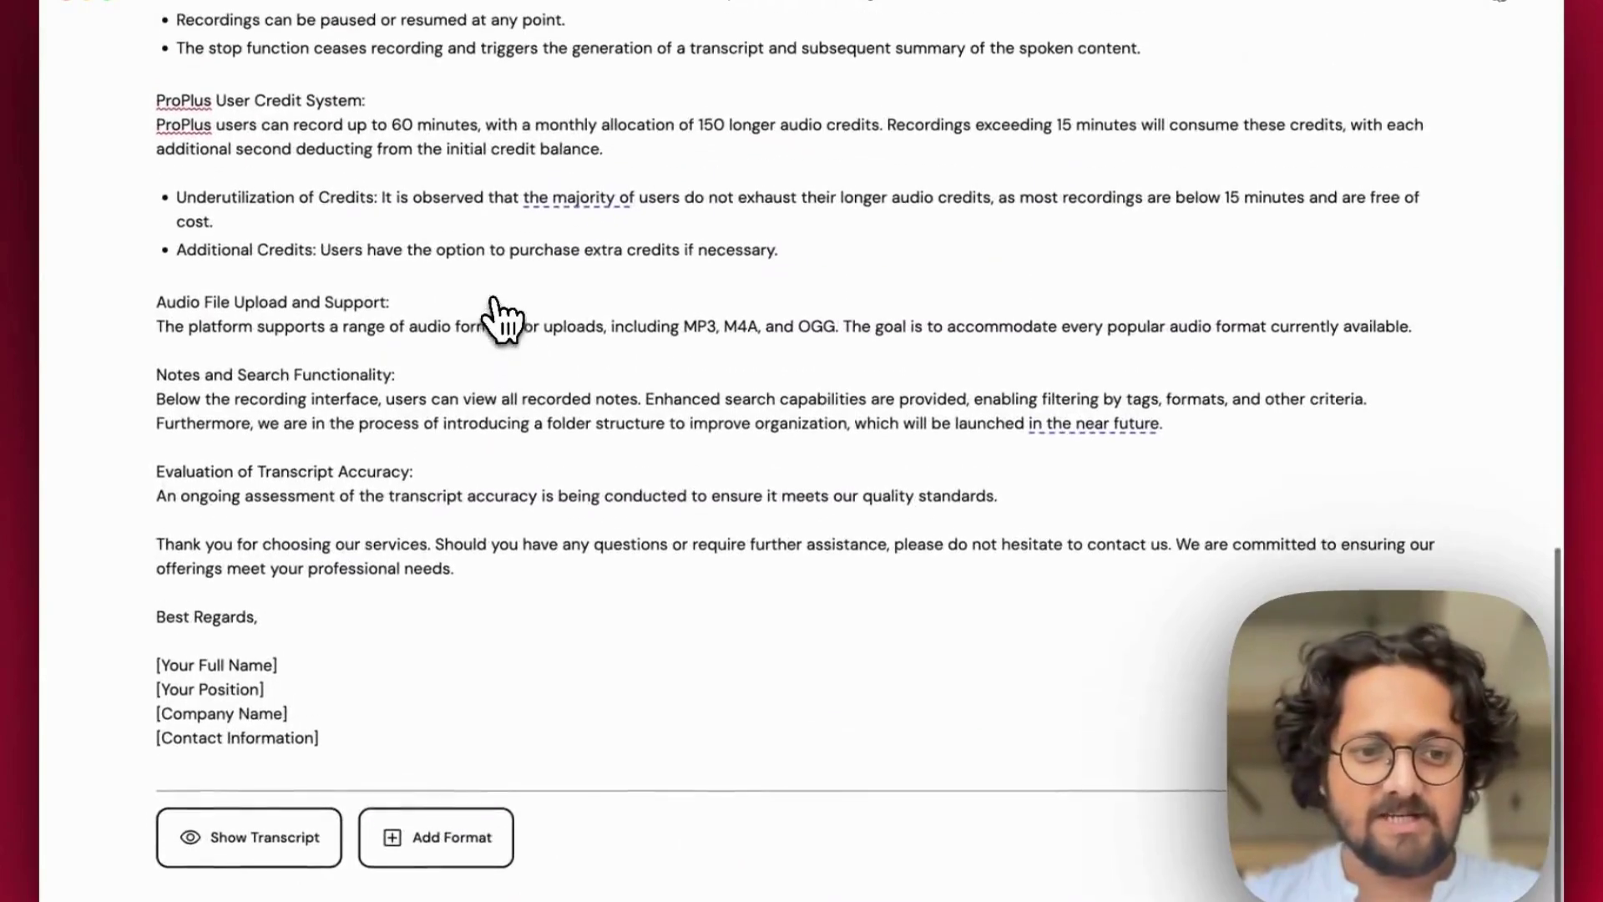
left_click(436, 837)
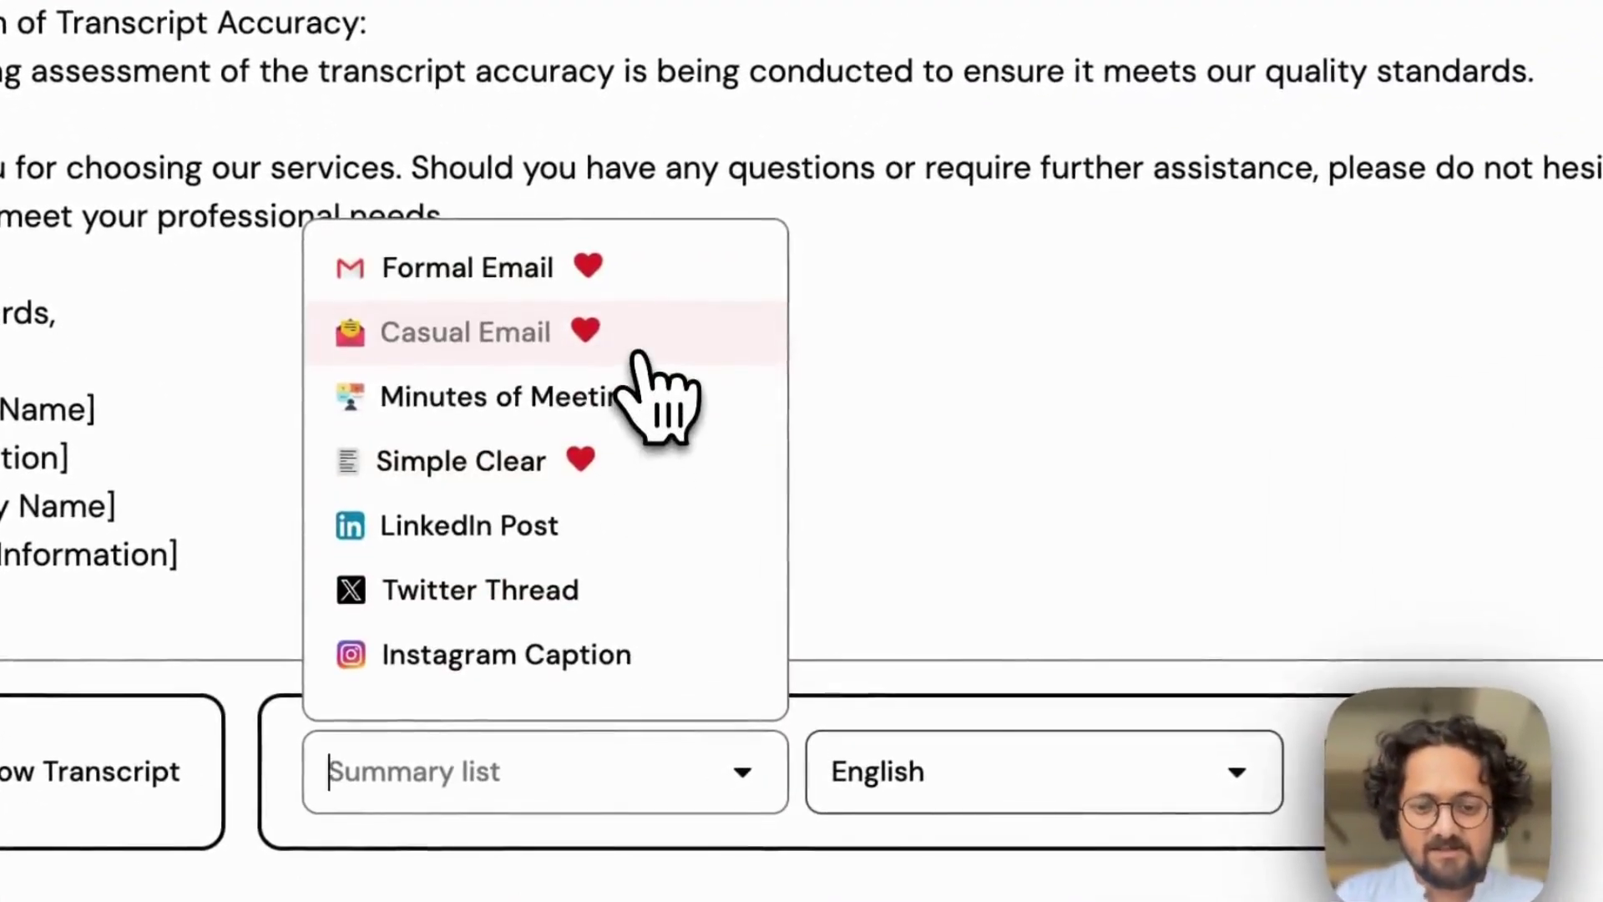
type("Indai")
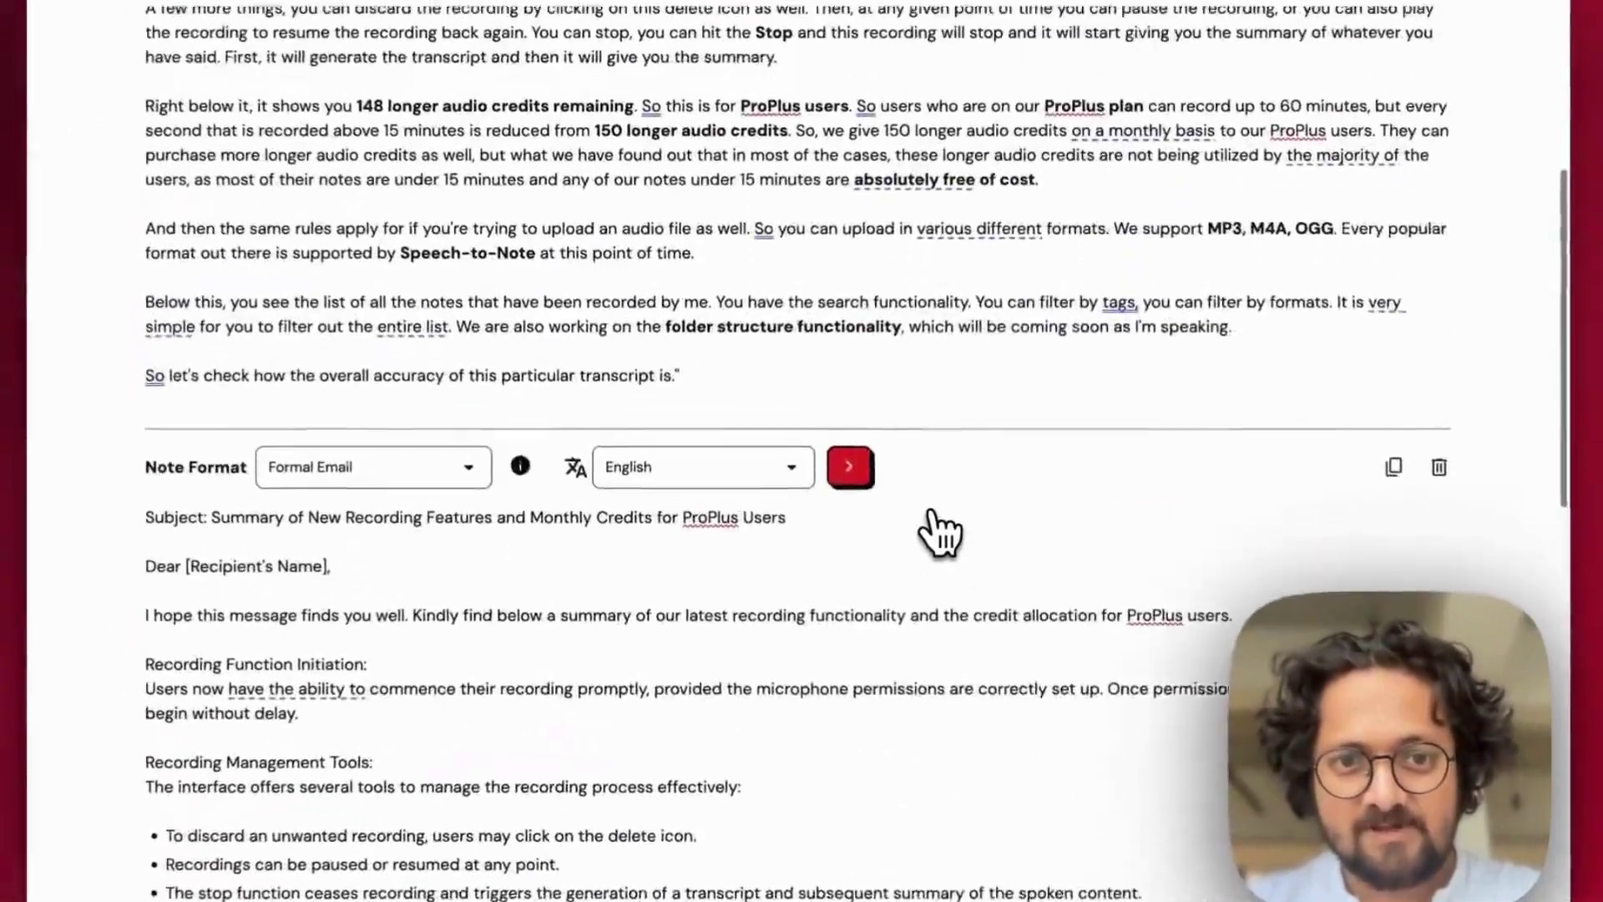
Step: Read through the generated Hinglish comedic Indian Standup version, then return to the note's top
scroll(935, 526, "down", 10)
scroll(942, 532, "down", 1)
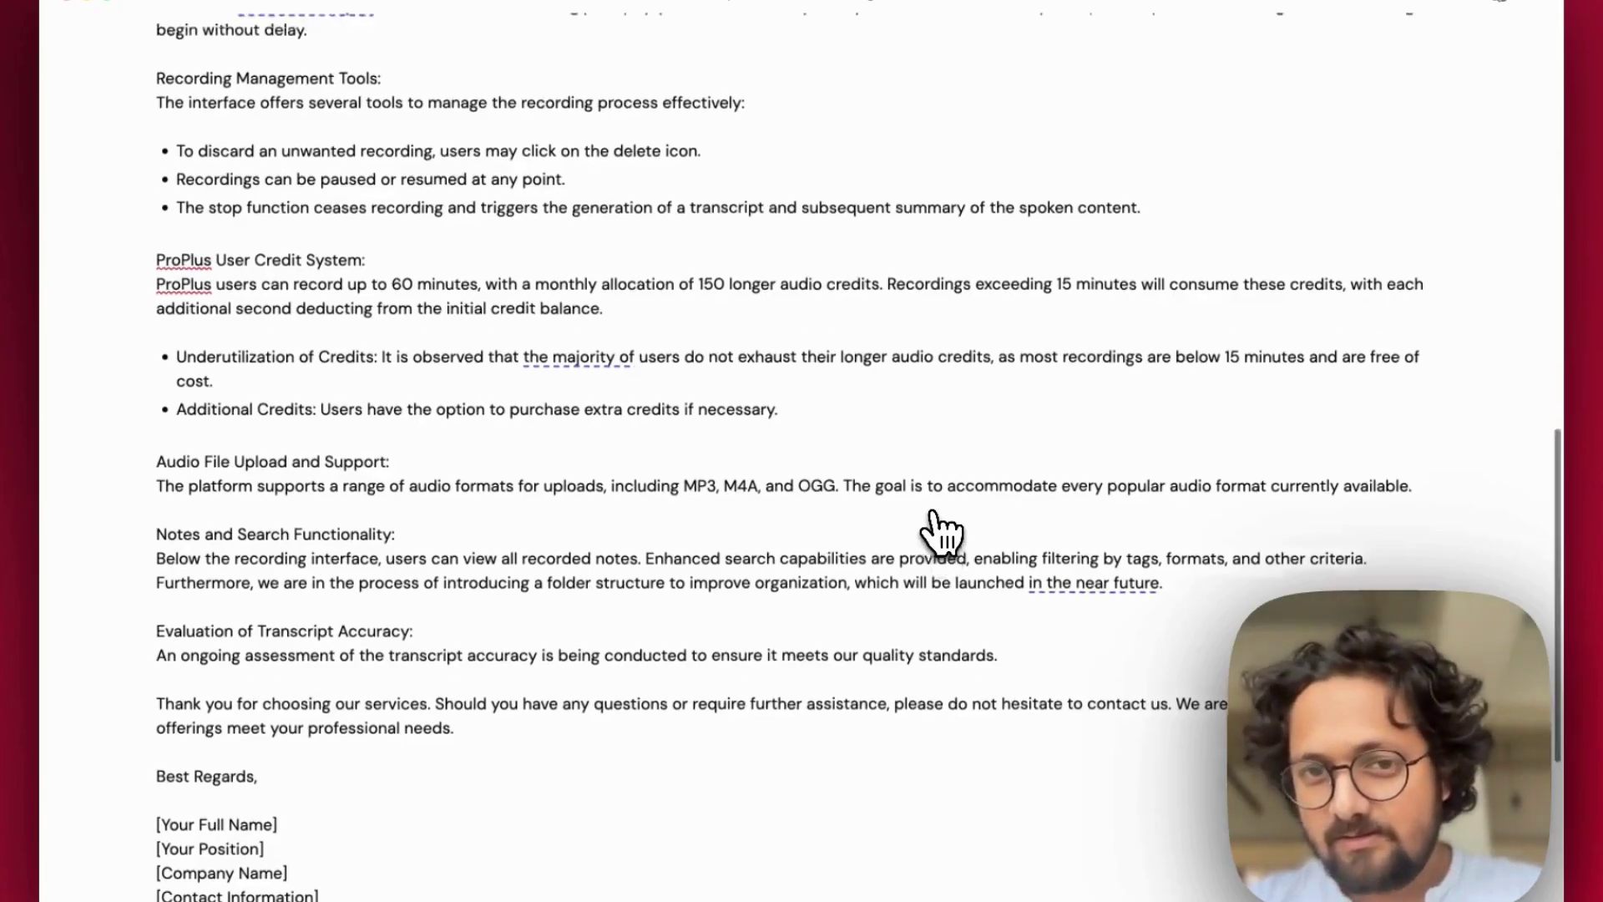
scroll(942, 531, "up", 10)
scroll(941, 532, "up", 3)
scroll(942, 532, "down", 20)
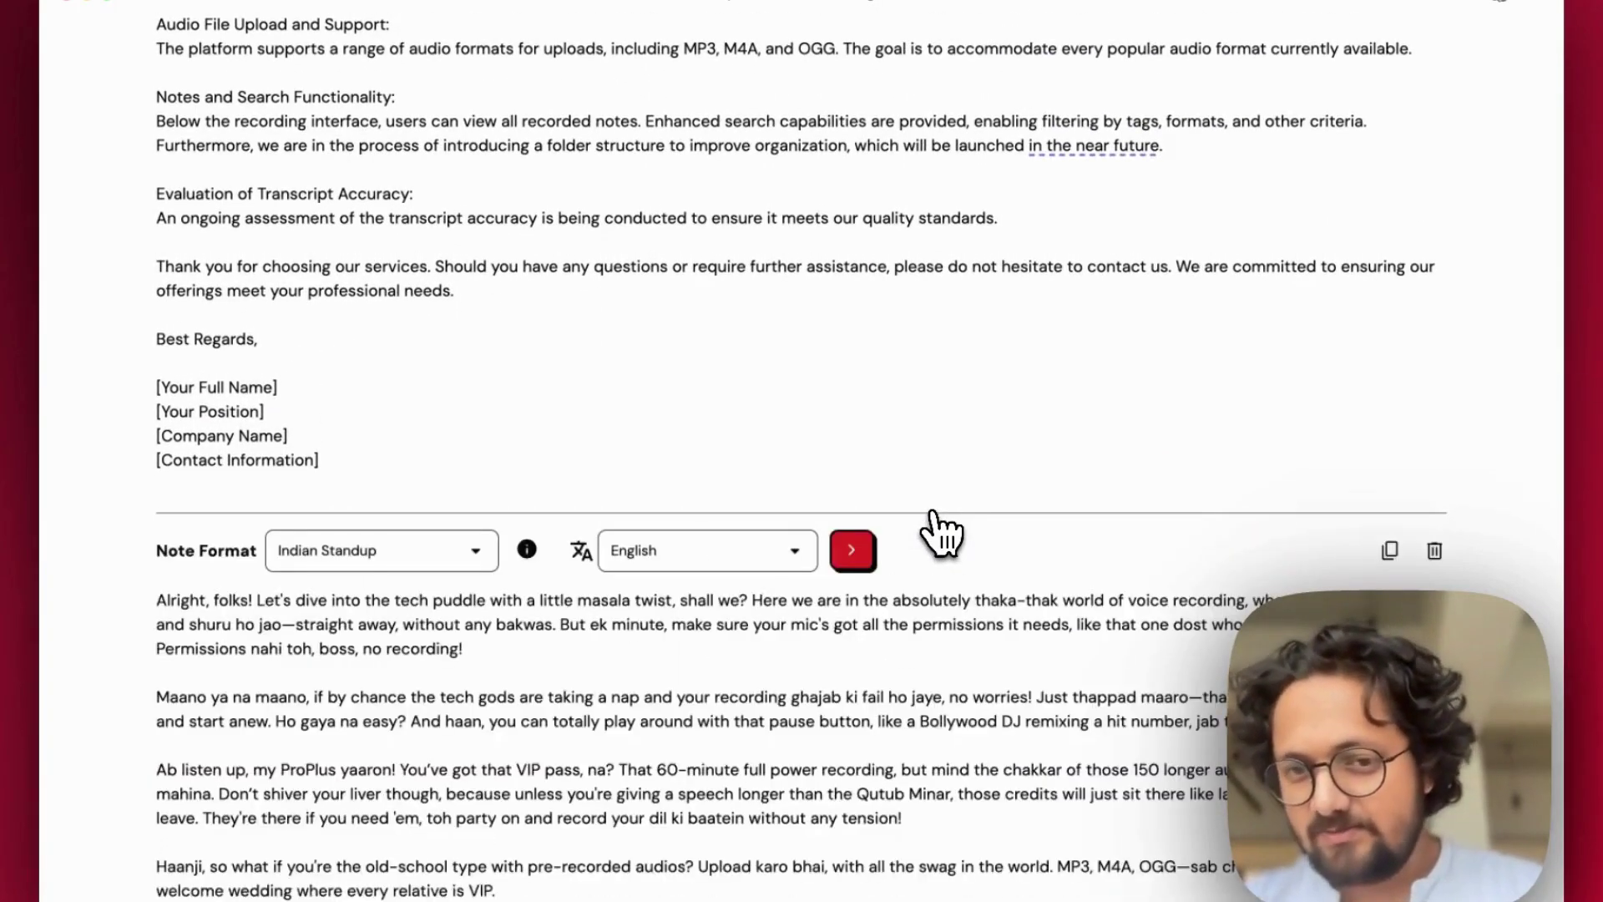
scroll(937, 529, "down", 4)
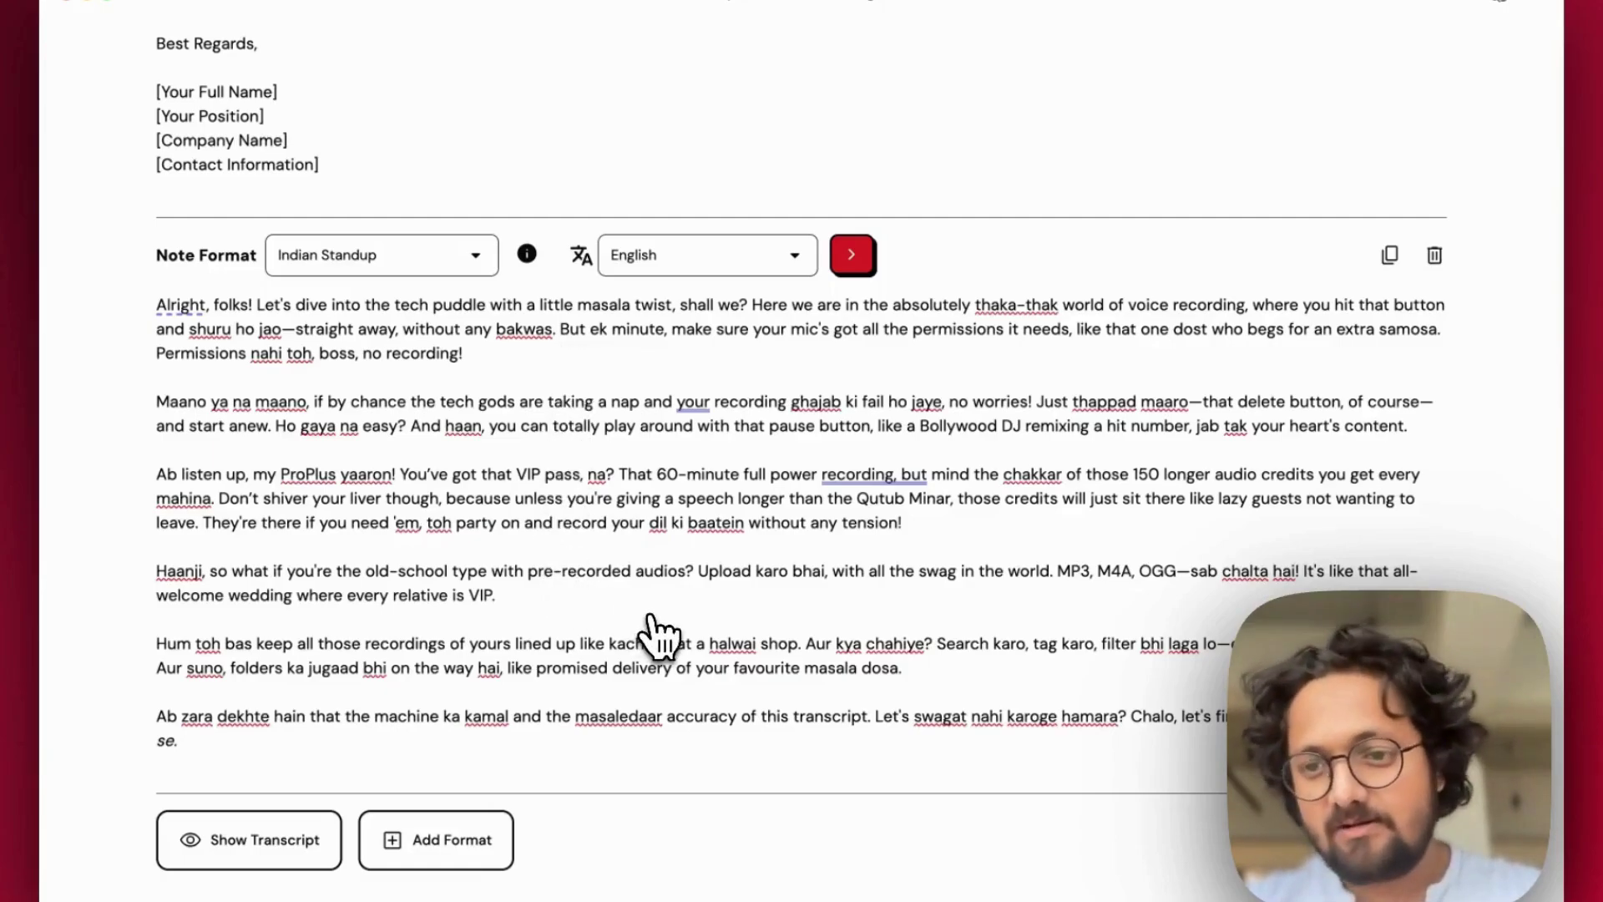
scroll(512, 752, "up", 15)
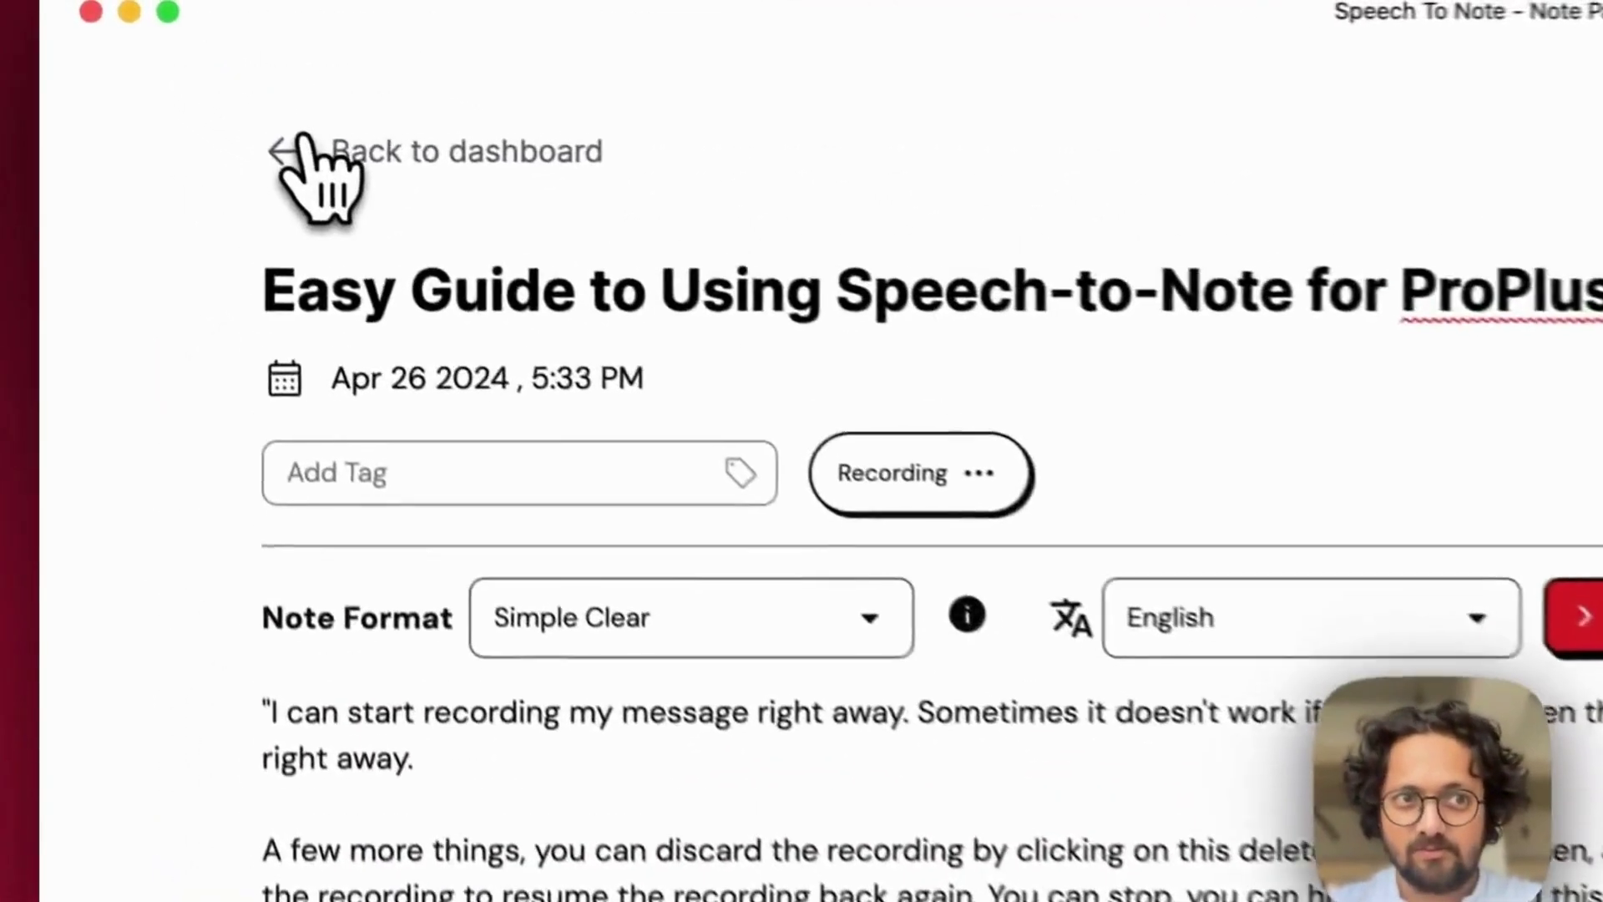
Step: Return to the notes dashboard, browse the notes list, and open the avatar account menu
left_click(182, 70)
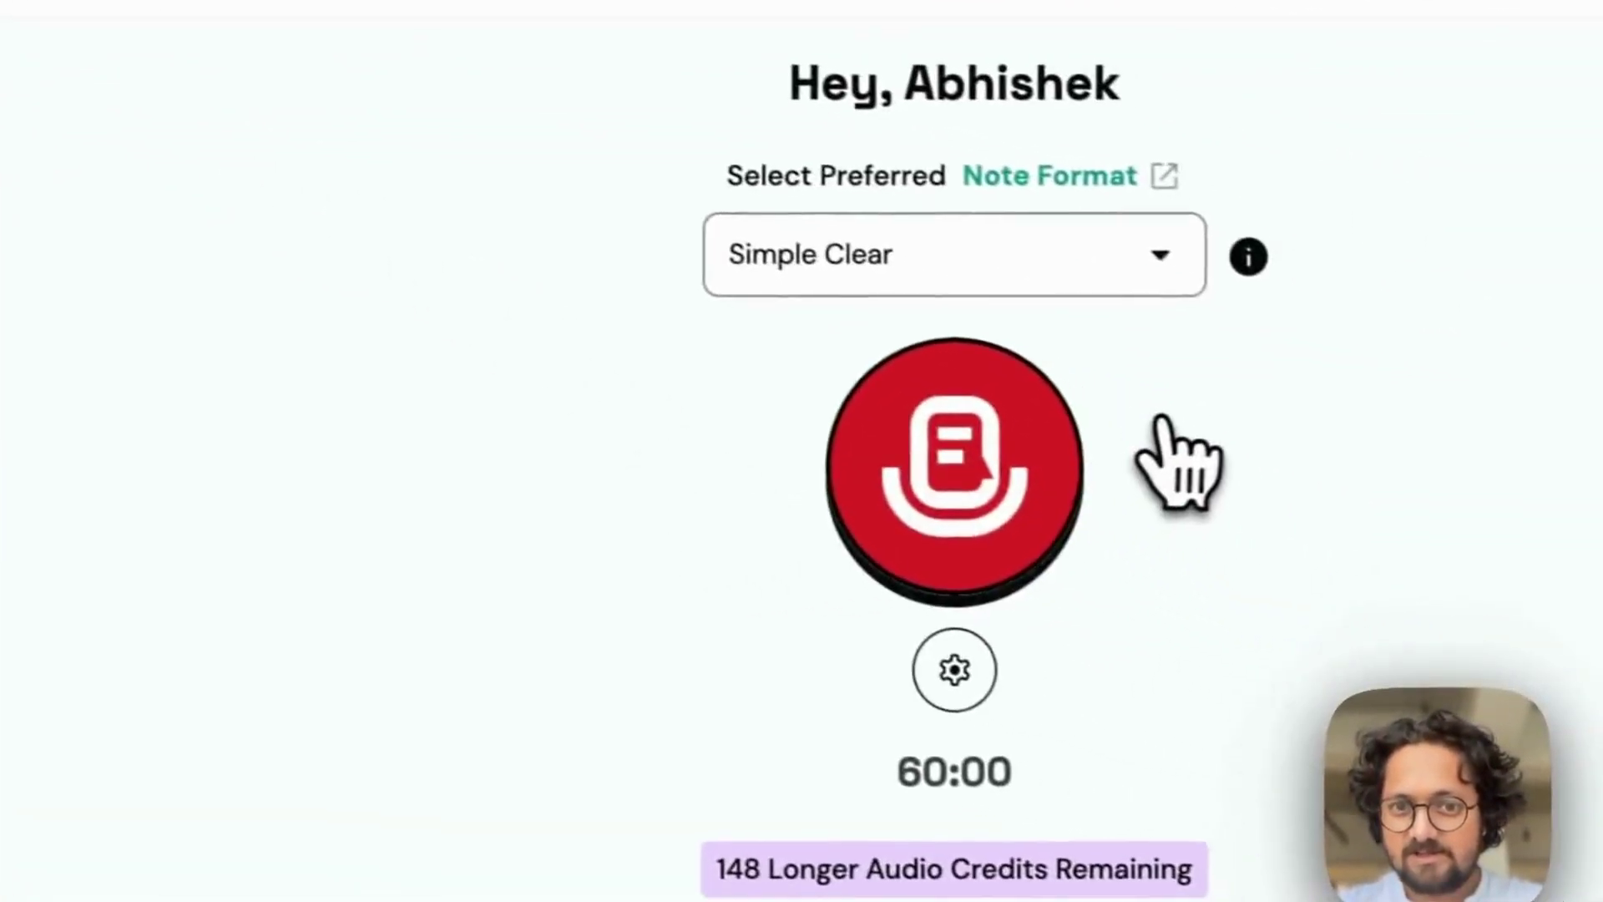
scroll(1181, 450, "down", 10)
scroll(1077, 388, "up", 15)
scroll(1336, 192, "down", 15)
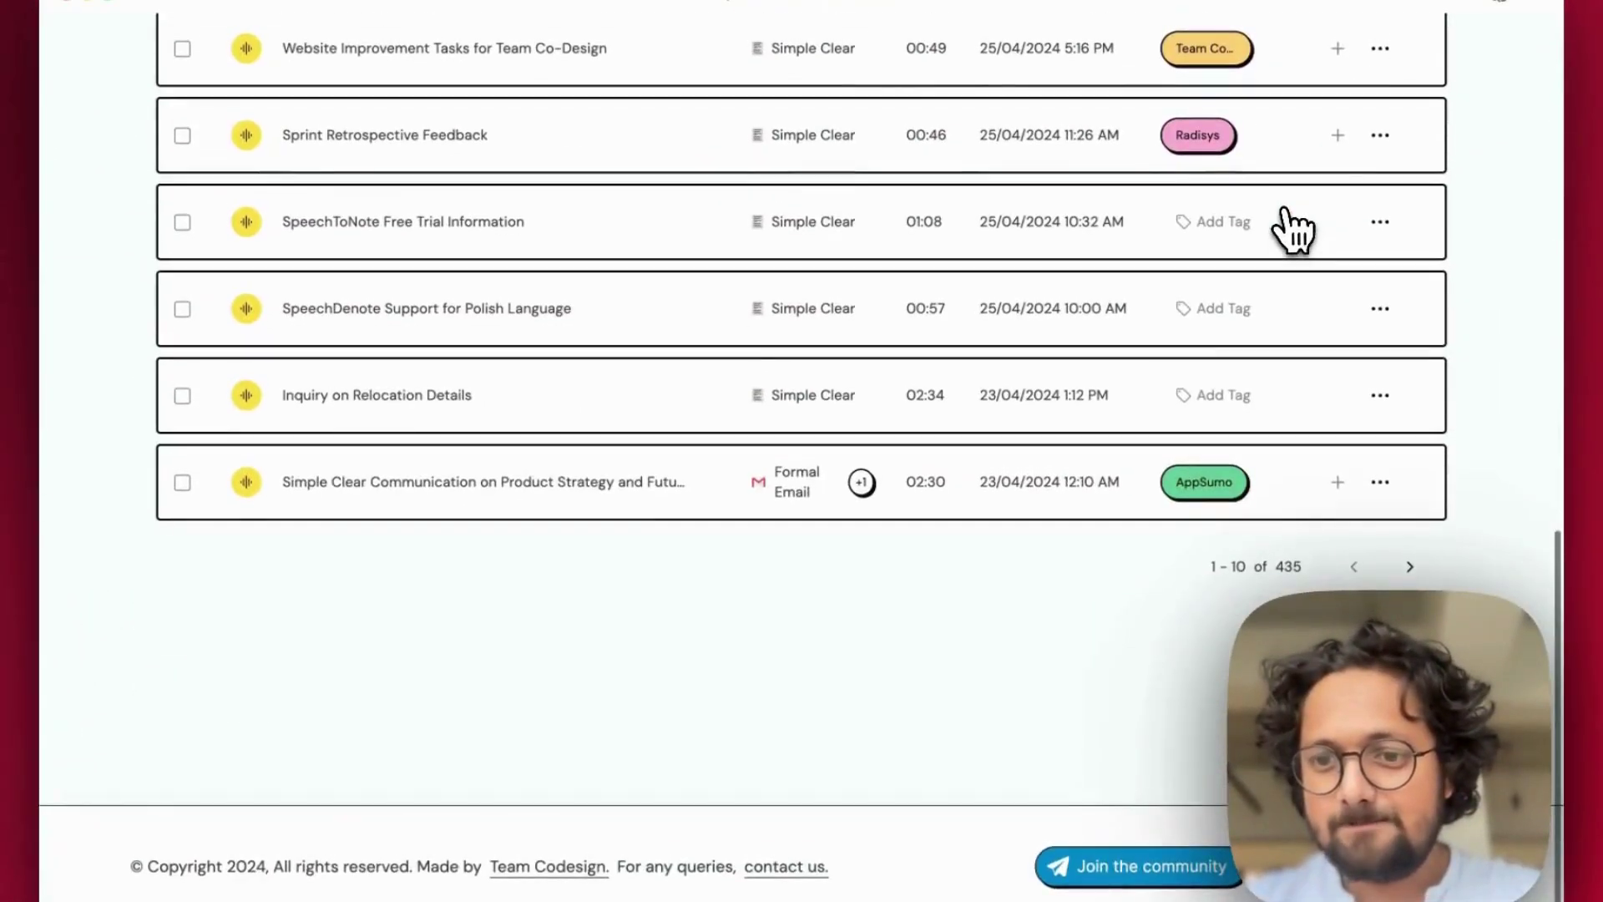
scroll(1080, 426, "up", 10)
scroll(1077, 430, "up", 4)
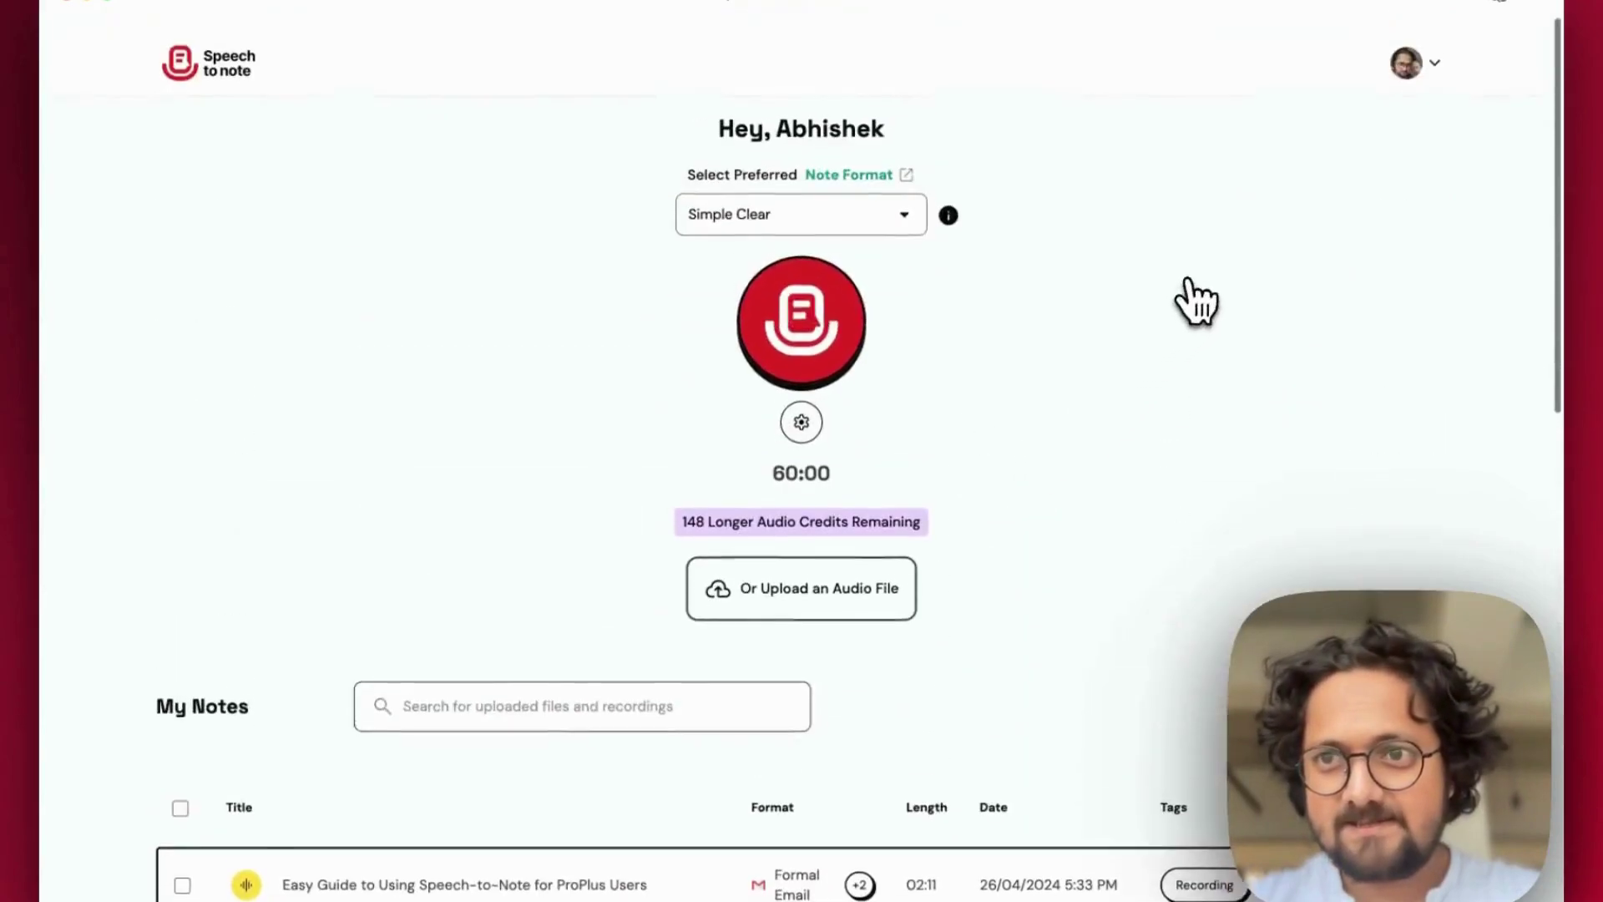
left_click(1406, 61)
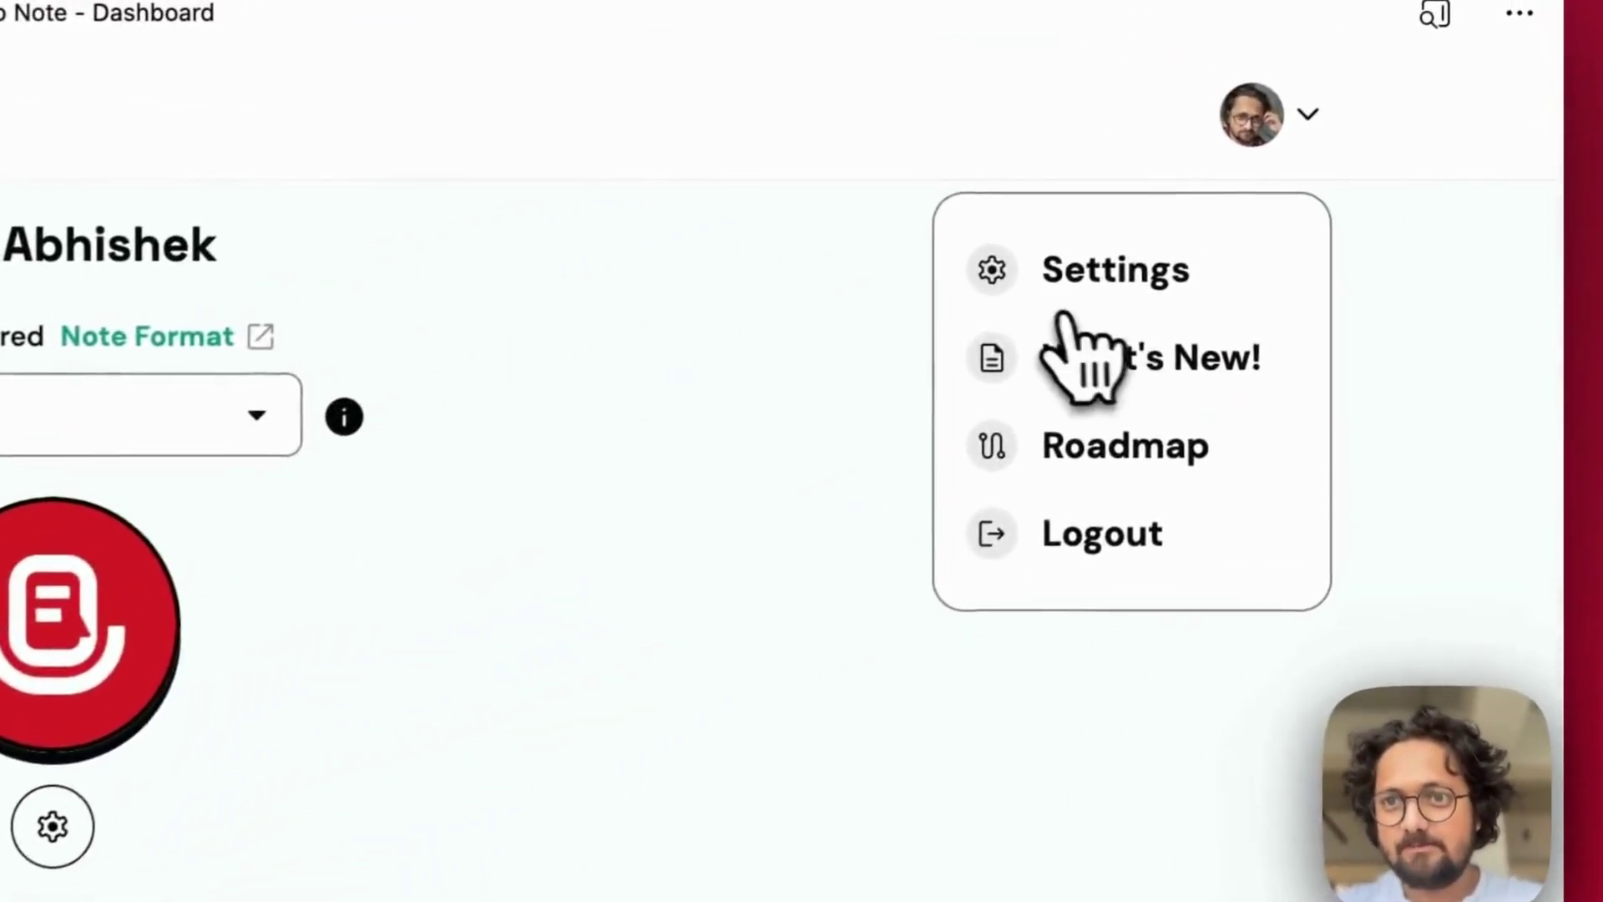
Step: Open Settings and review the profile, note formats and Customize Tags sections
left_click(1062, 284)
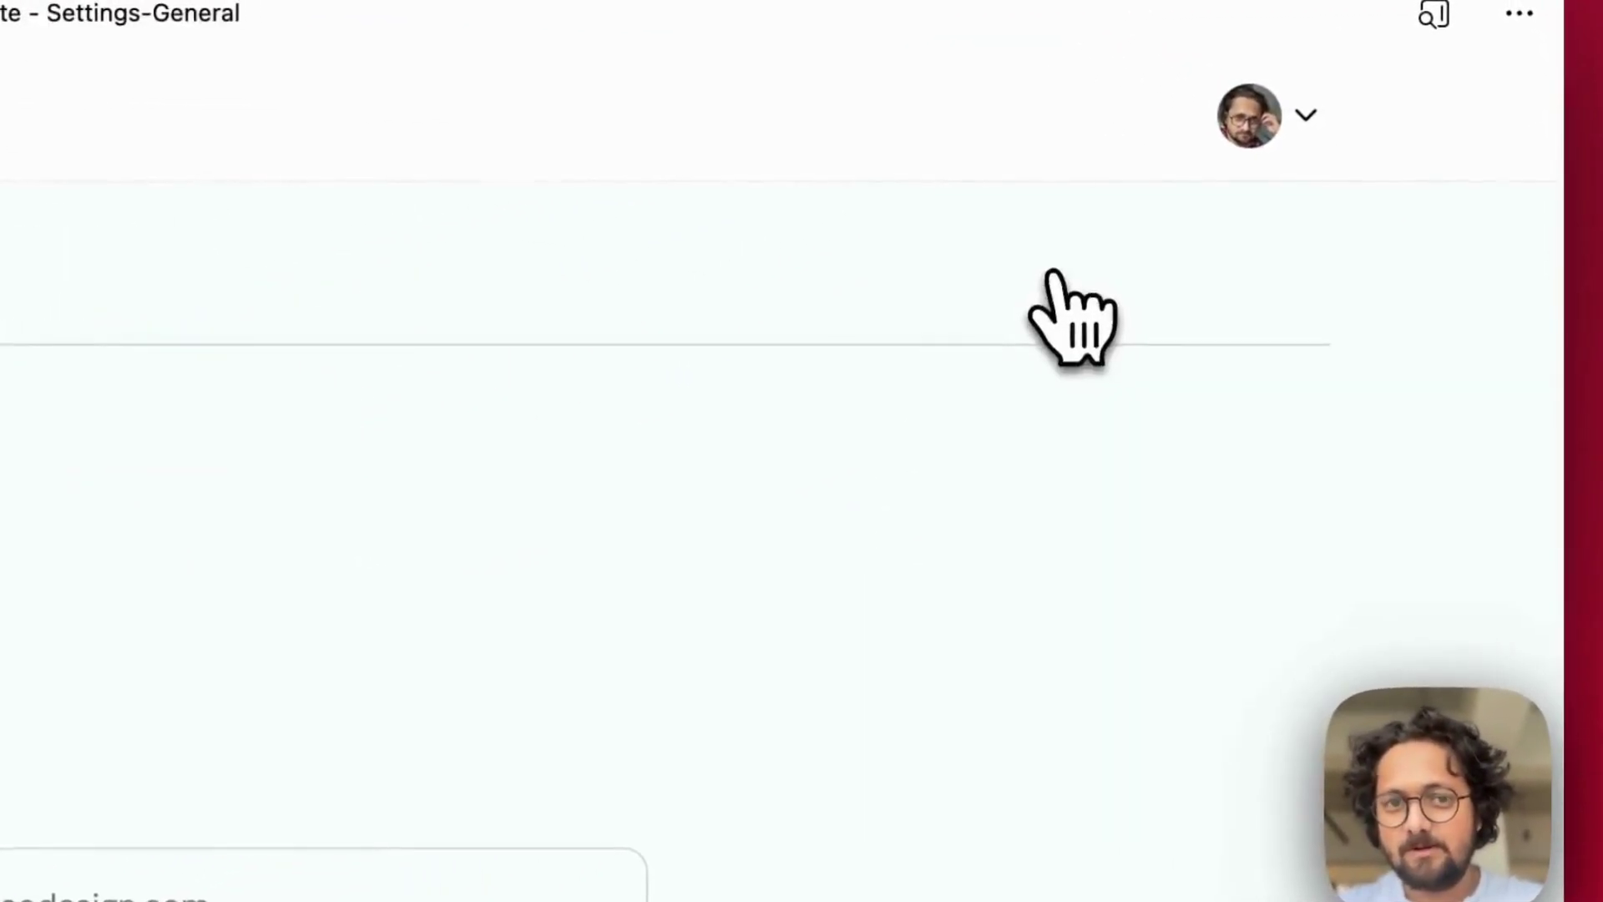
scroll(534, 543, "down", 5)
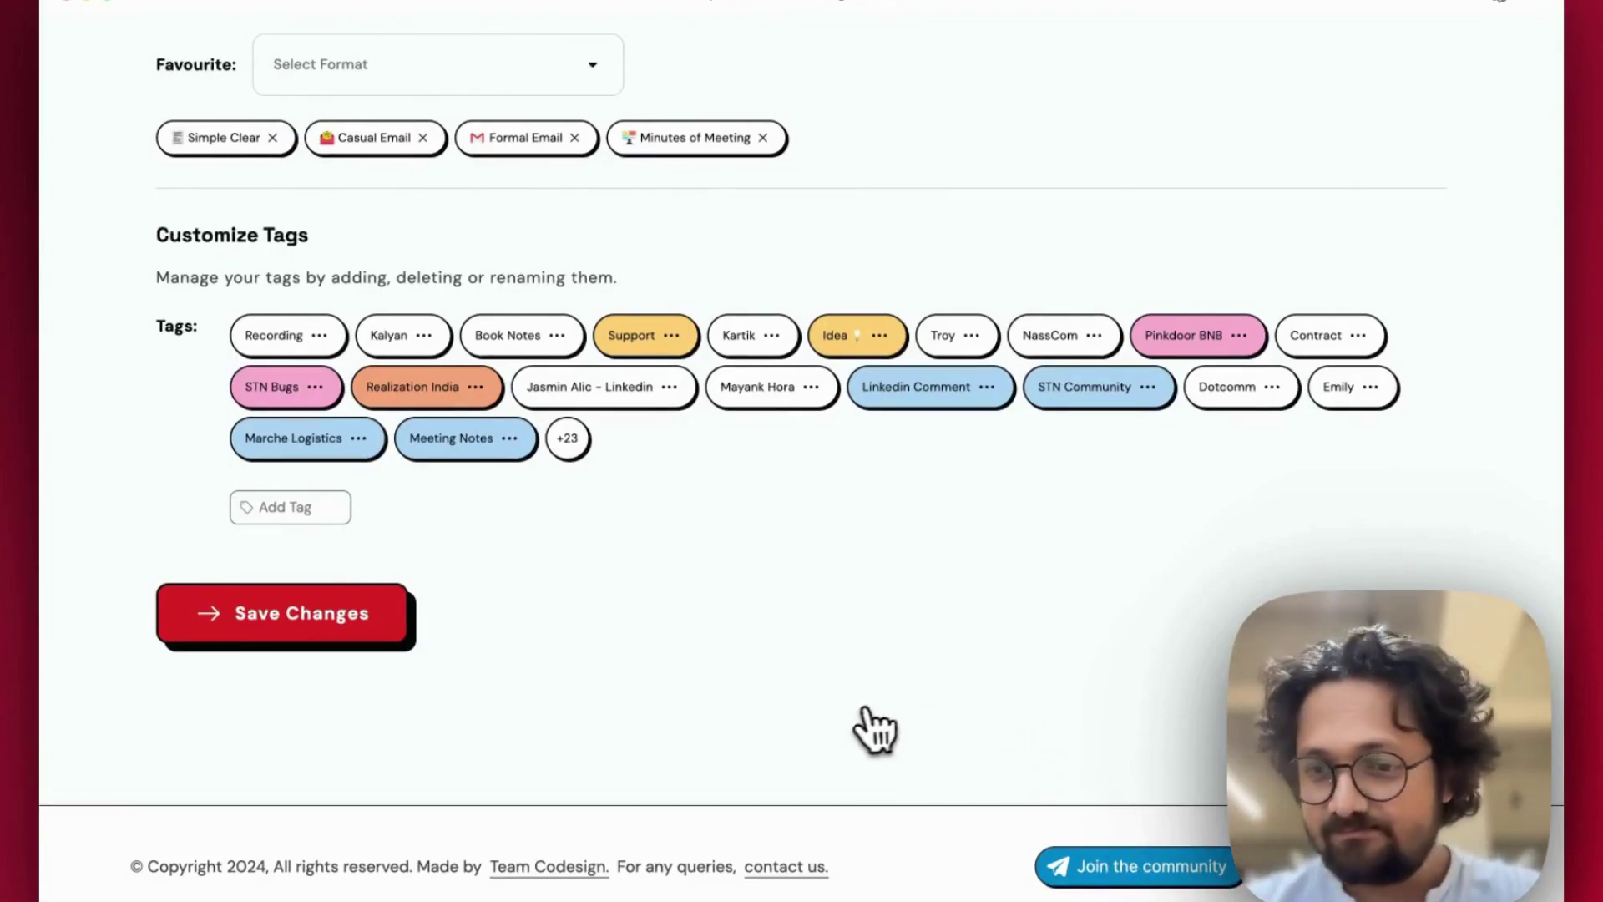
scroll(701, 706, "up", 10)
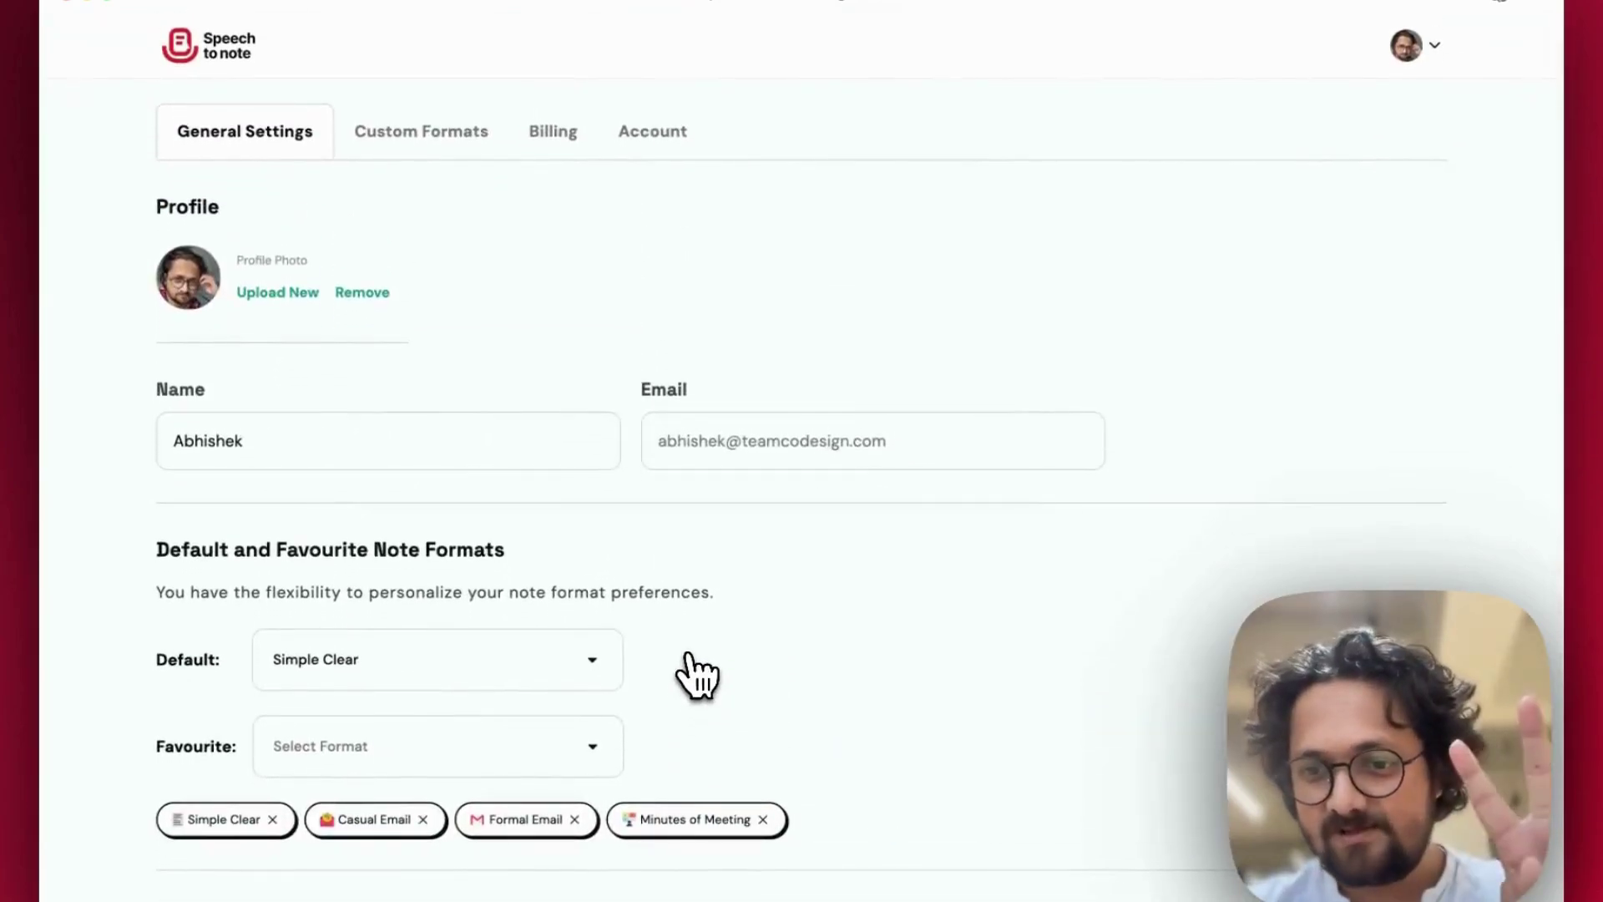